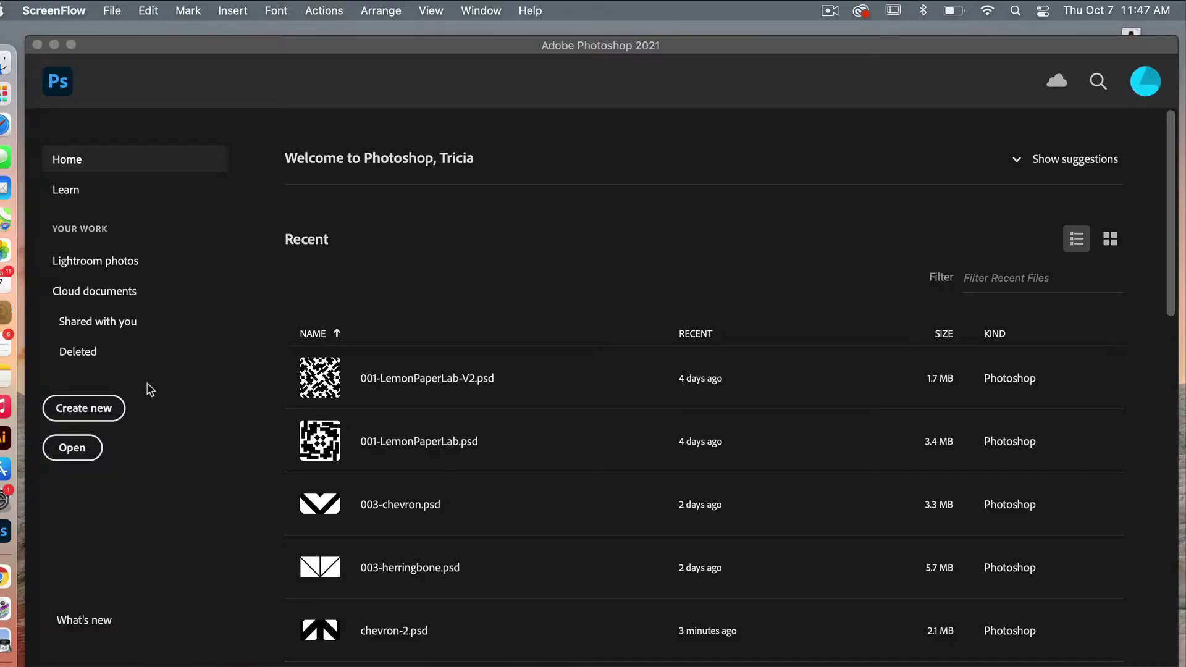
# Create a new transparent document 2400 pixels wide and 1200 pixels high at 300 pixels/inch.
pyautogui.click(102, 411)
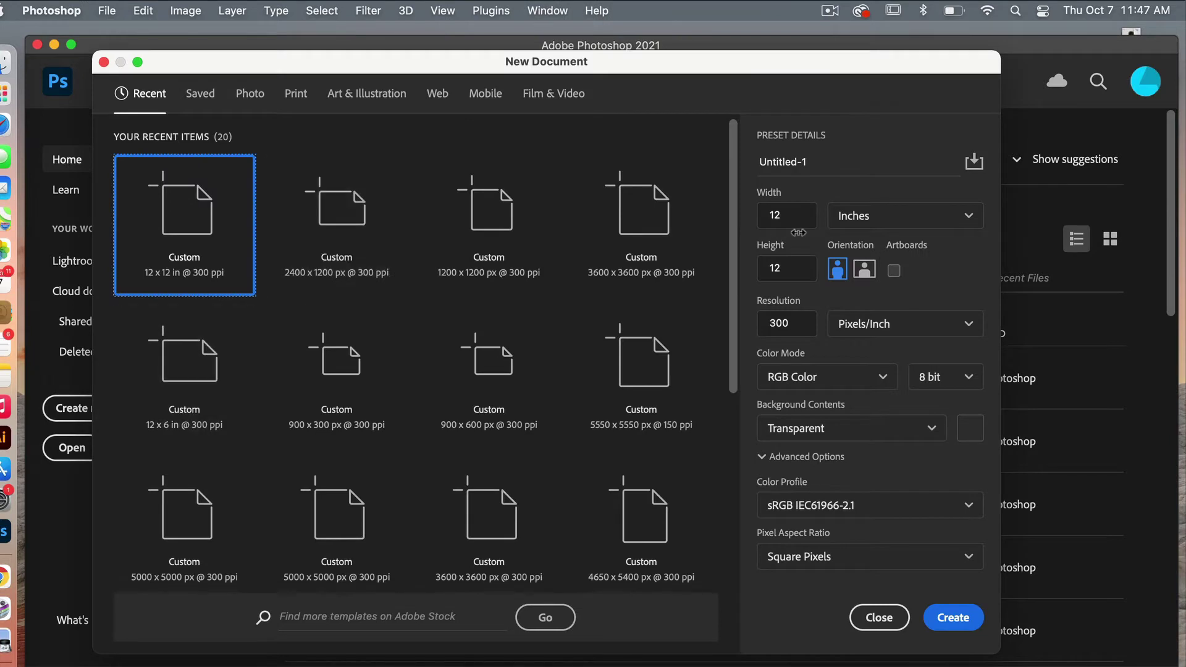
pyautogui.click(865, 222)
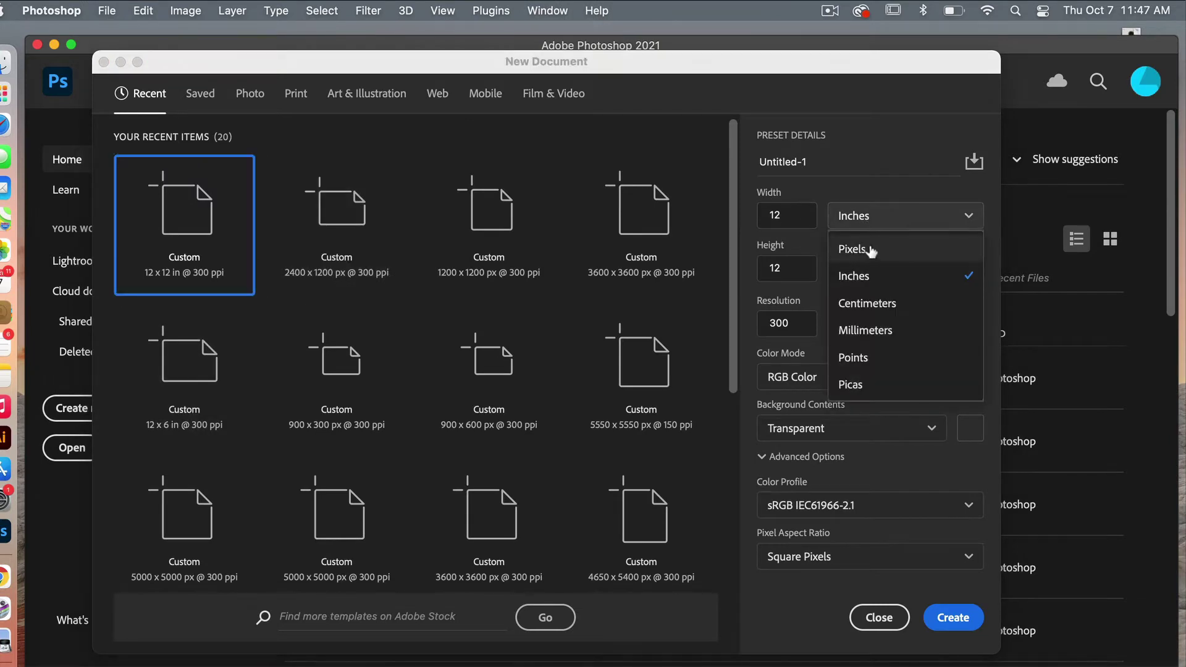
pyautogui.click(889, 251)
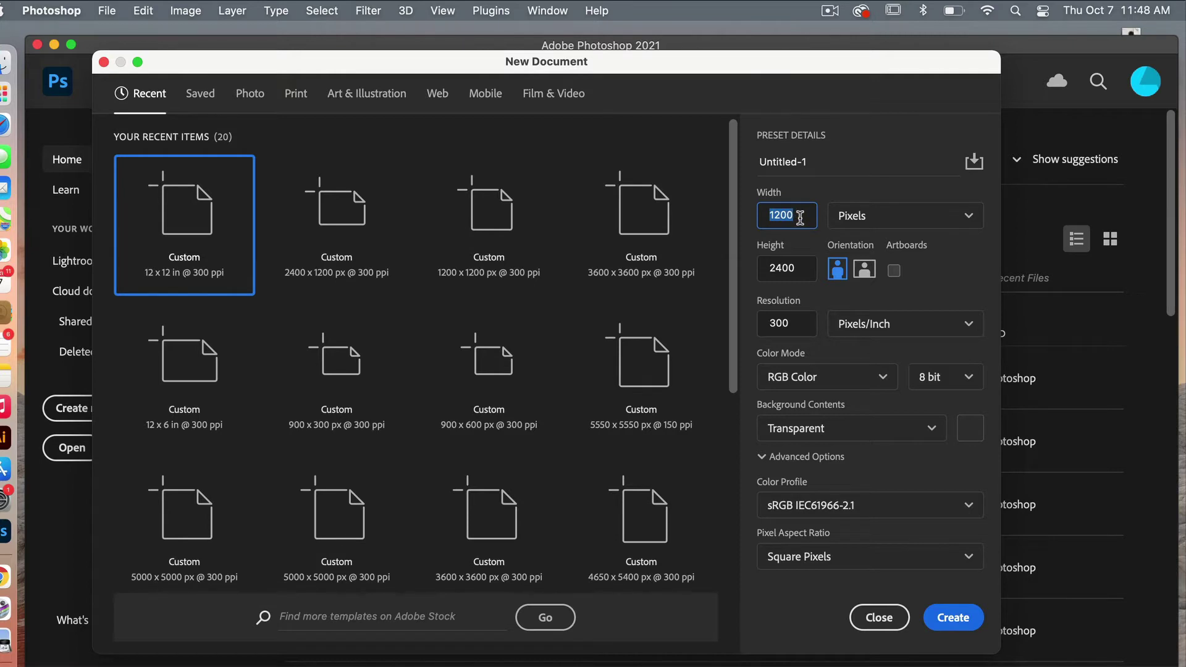
pyautogui.write('24')
pyautogui.doubleClick(797, 268)
pyautogui.write('1200')
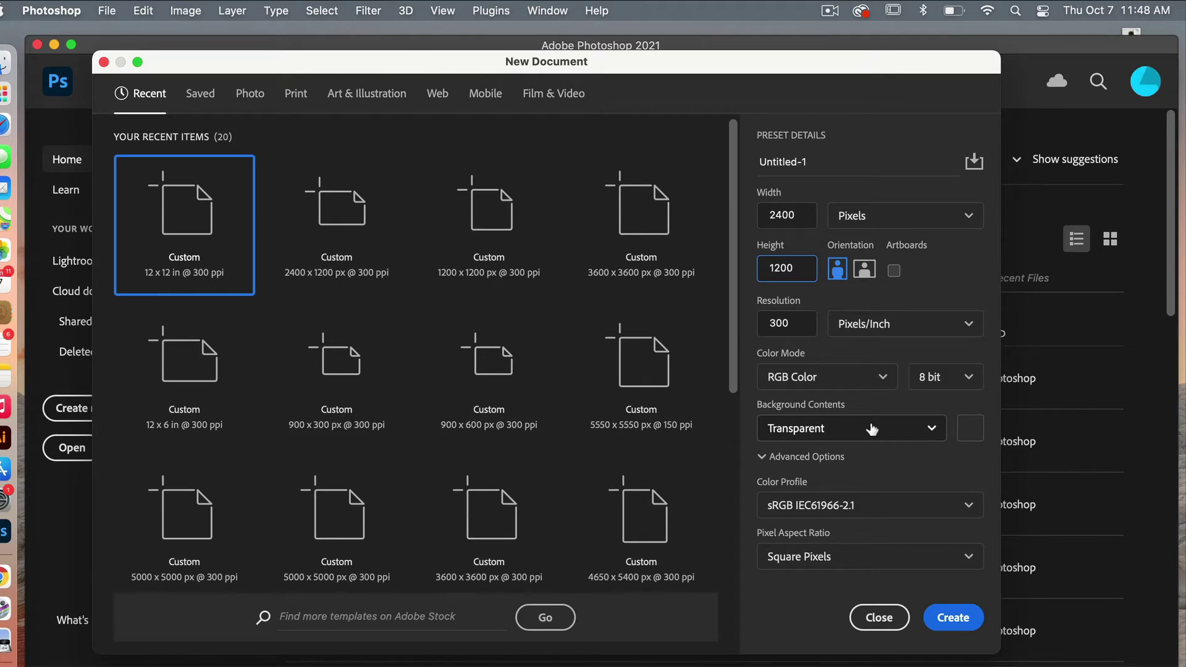
pyautogui.click(953, 616)
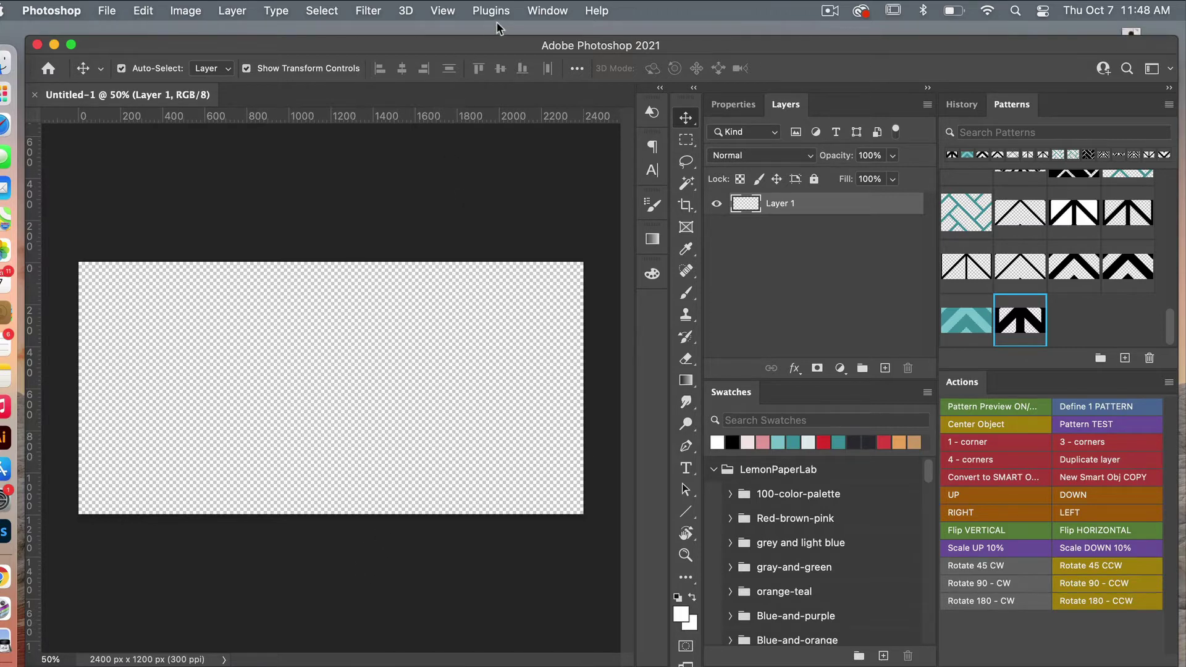
# Add a vertical guide at 50% of the canvas width.
pyautogui.click(442, 11)
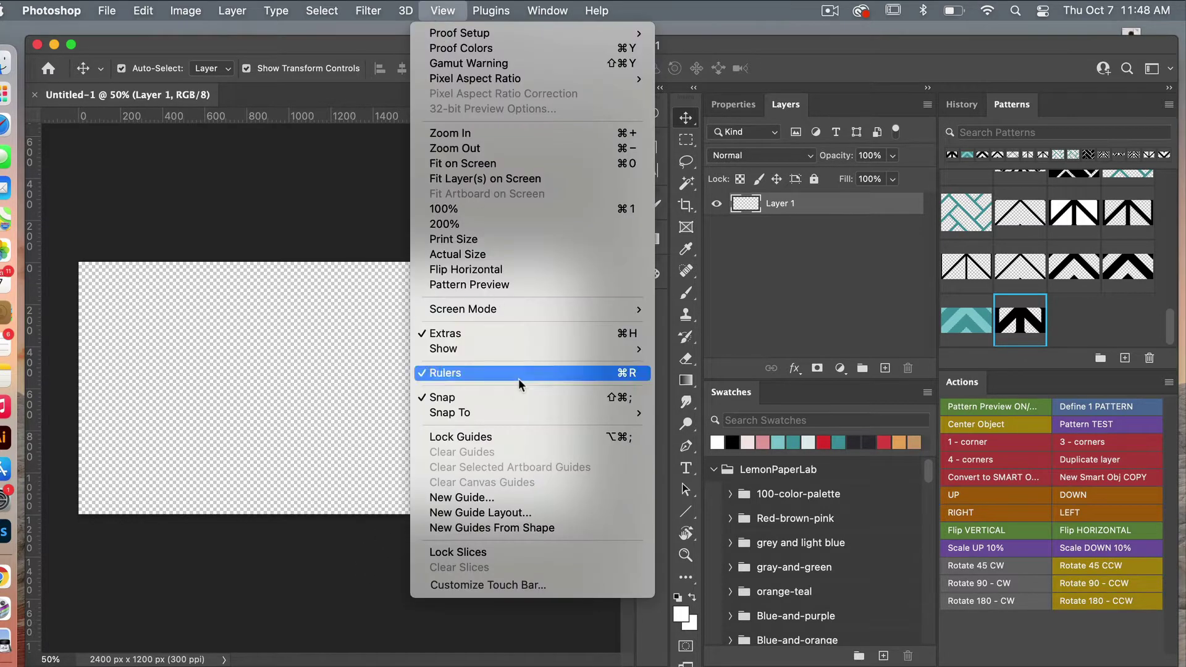
pyautogui.click(504, 498)
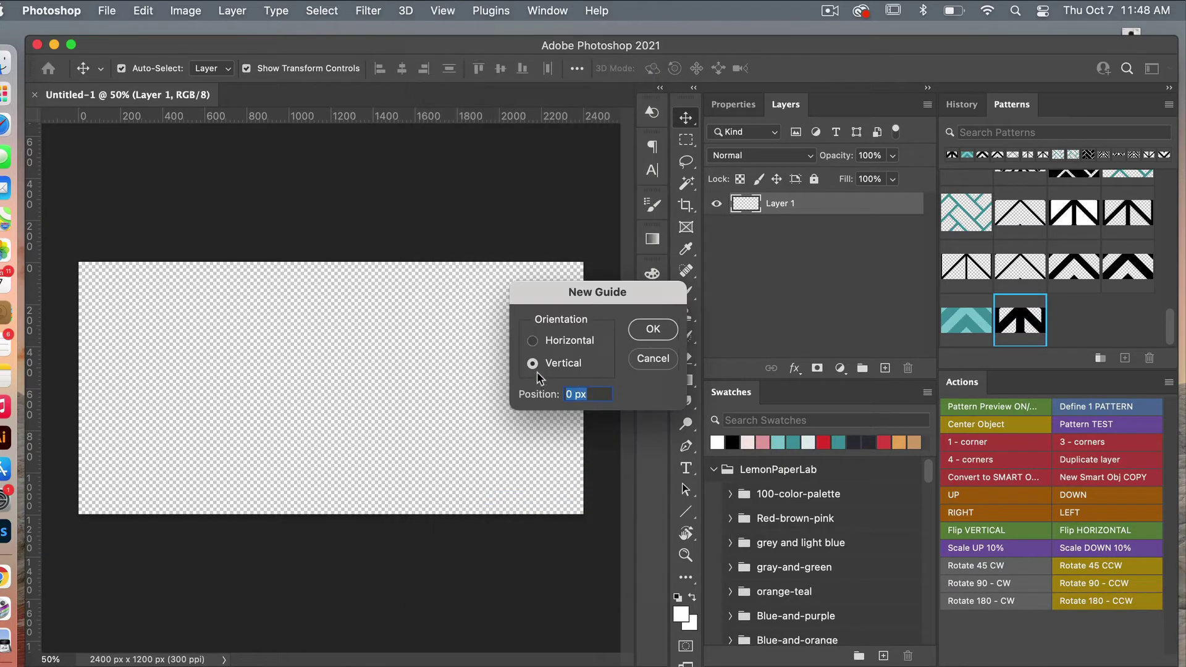
pyautogui.write('50%')
pyautogui.press('Return')
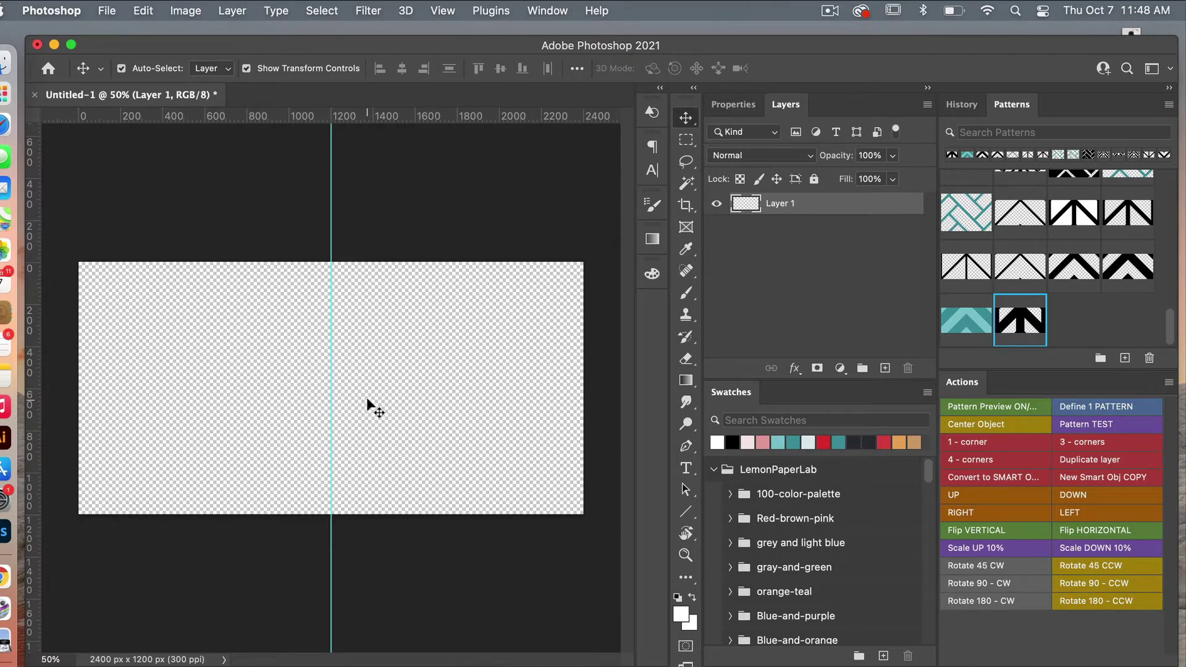
# Fill the canvas half left of the guide with black using a rectangular marquee selection, and deselect.
pyautogui.press('m')
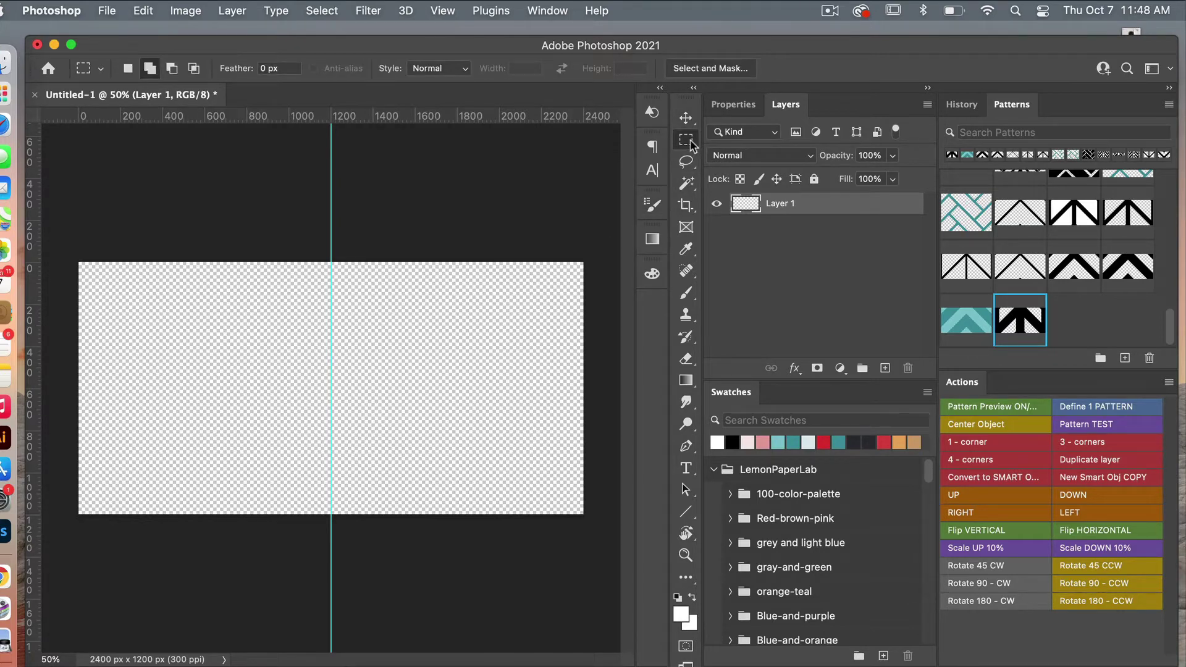
pyautogui.moveTo(74, 260); pyautogui.dragTo(329, 533)
pyautogui.press('x')
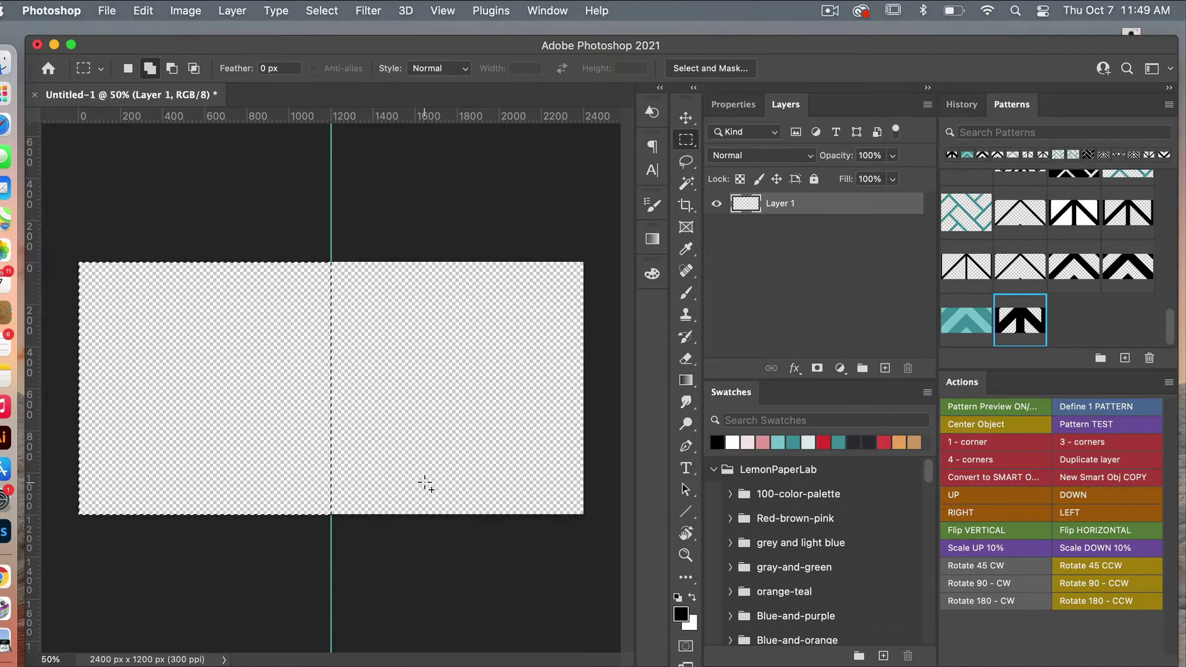
pyautogui.hotkey('alt', 'BackSpace')
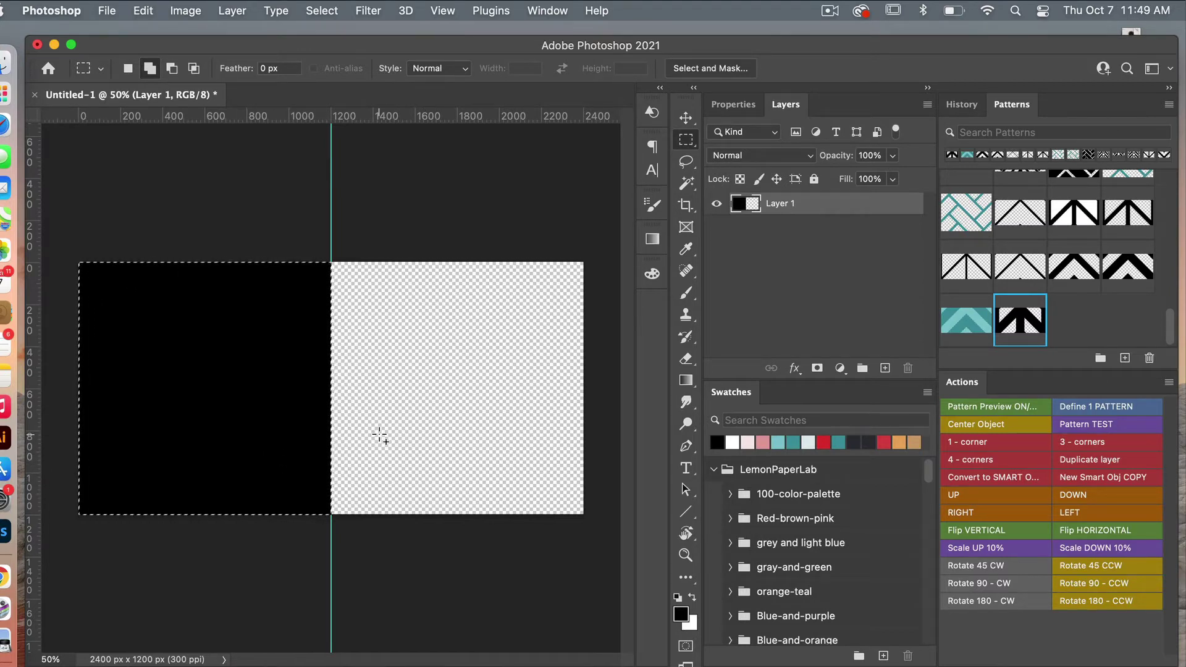
pyautogui.press('super+d')
# Convert Layer 1 to a smart object and duplicate it as Layer 1 copy.
pyautogui.rightClick(814, 211)
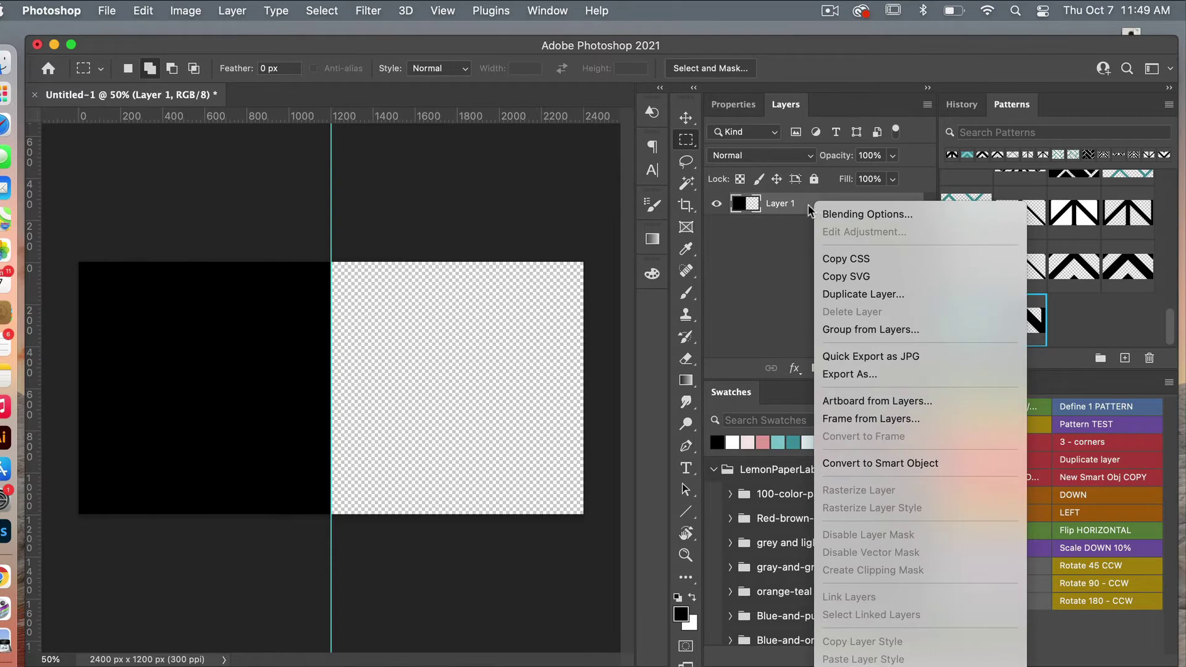
pyautogui.click(895, 468)
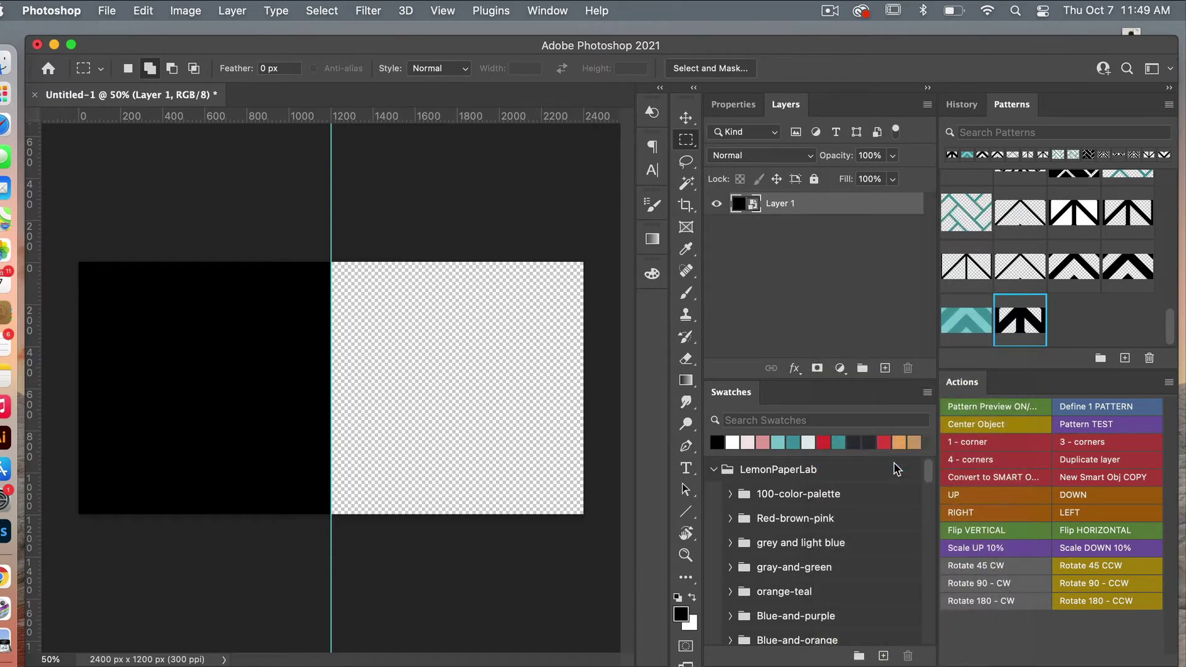
pyautogui.rightClick(801, 210)
pyautogui.click(843, 242)
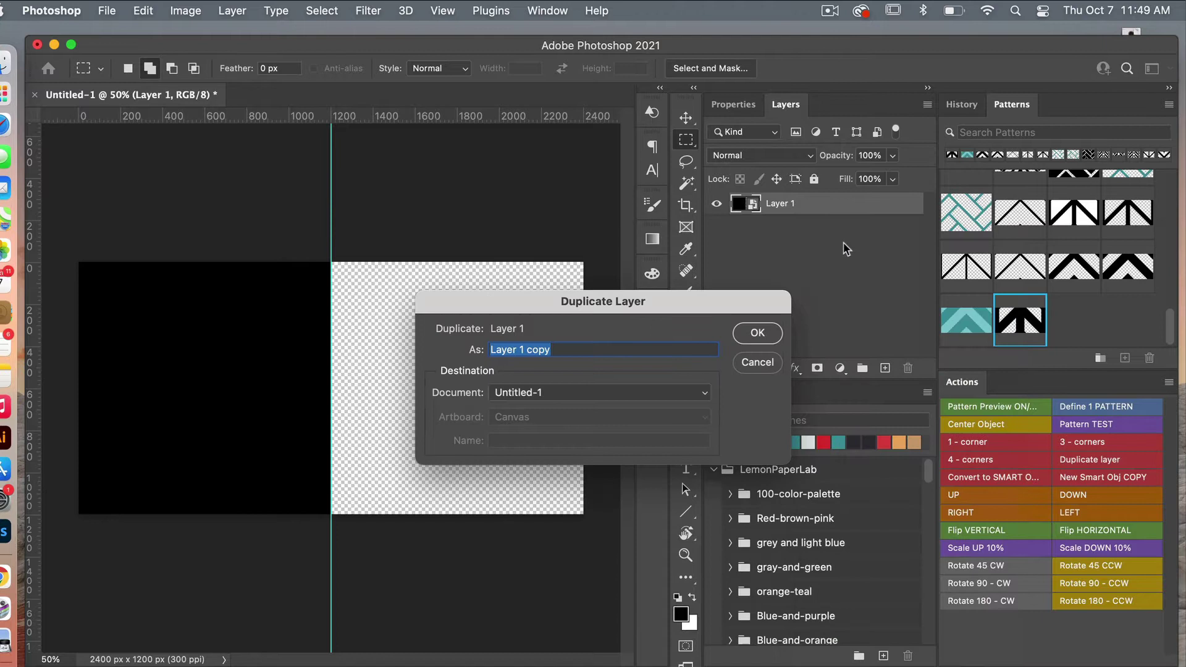
pyautogui.click(758, 333)
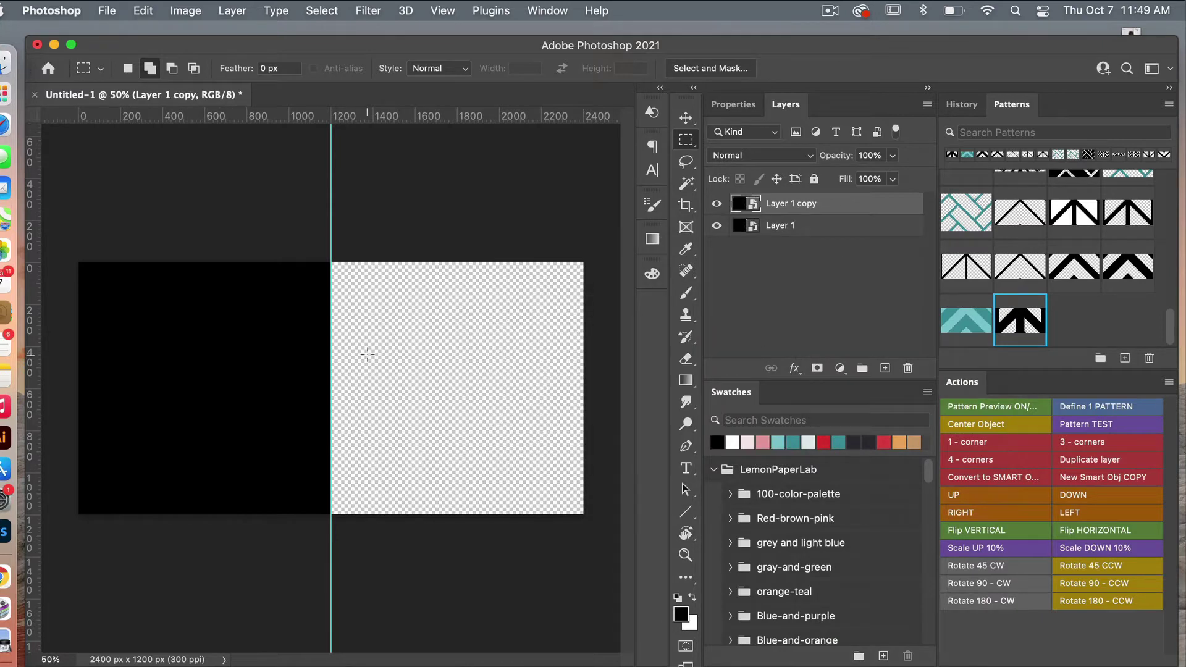
# Move the copied black square to fill the right half of the canvas and clear the guides.
pyautogui.press('v')
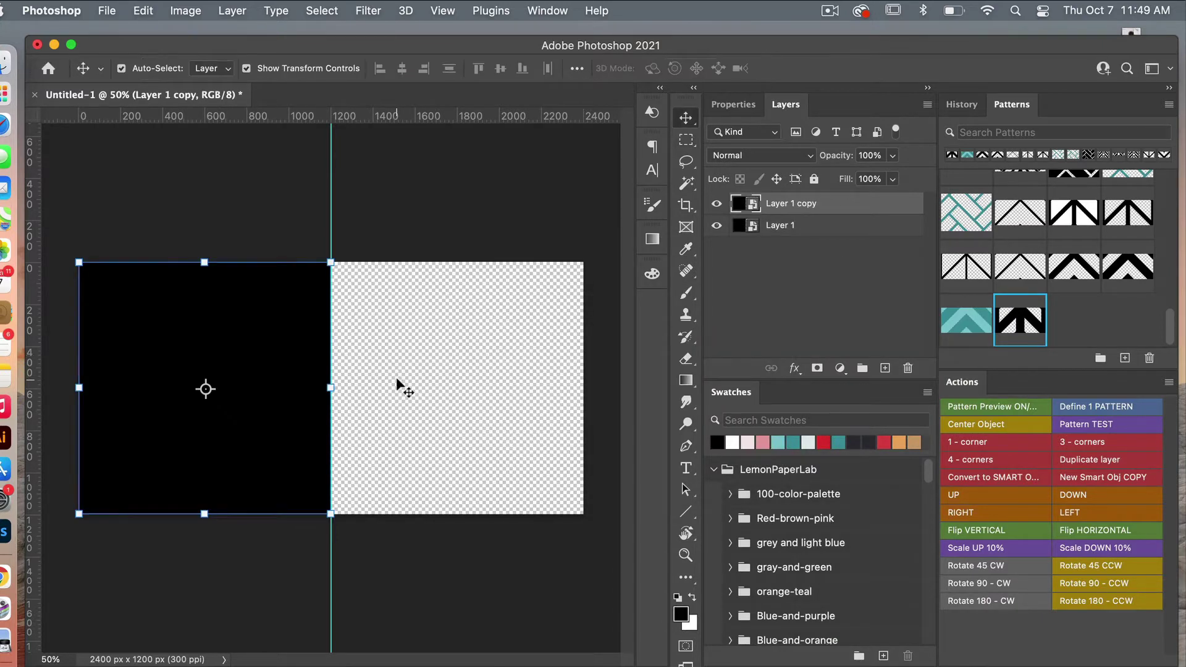
pyautogui.moveTo(294, 353); pyautogui.dragTo(545, 355)
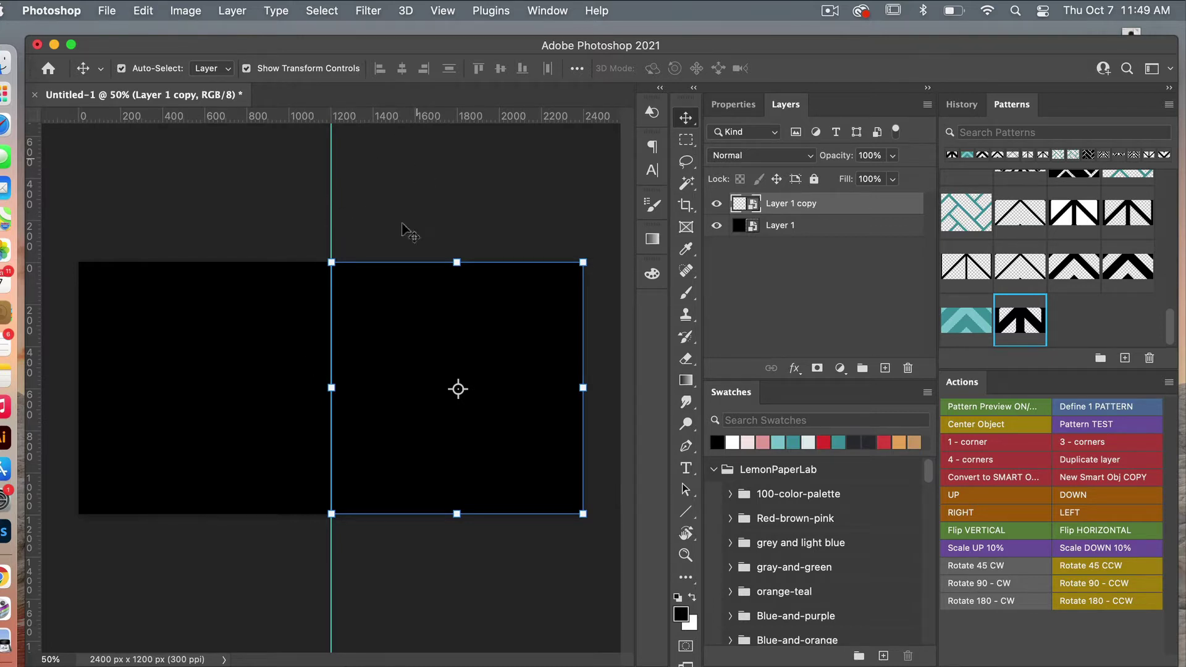
pyautogui.click(442, 11)
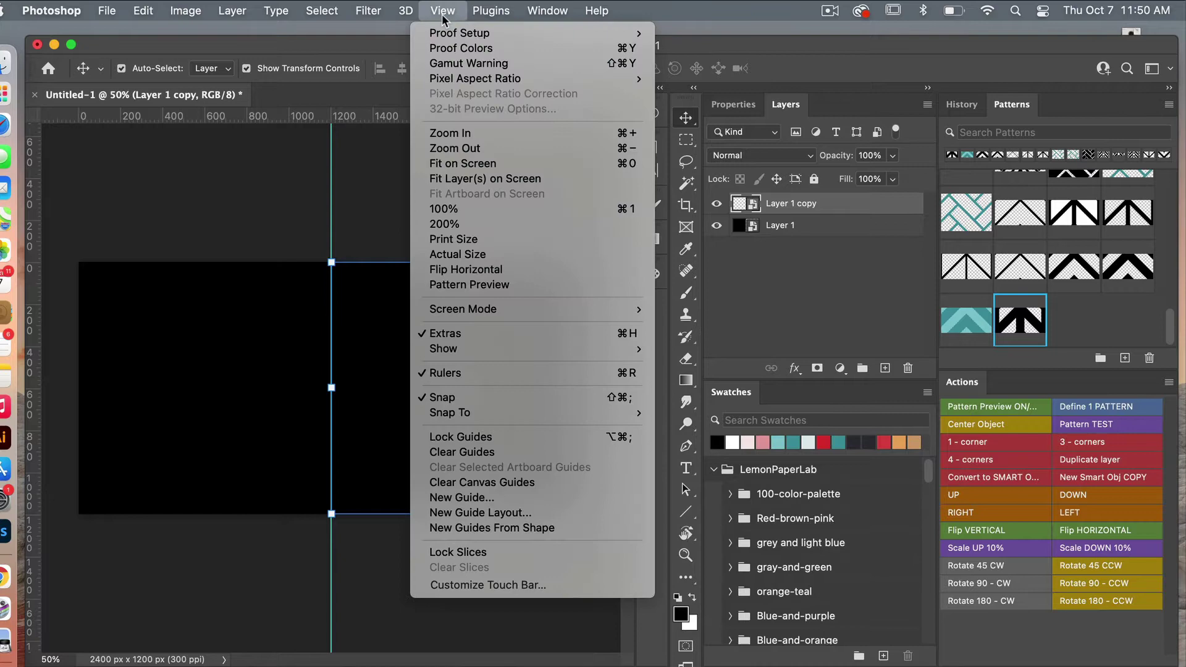
pyautogui.click(517, 452)
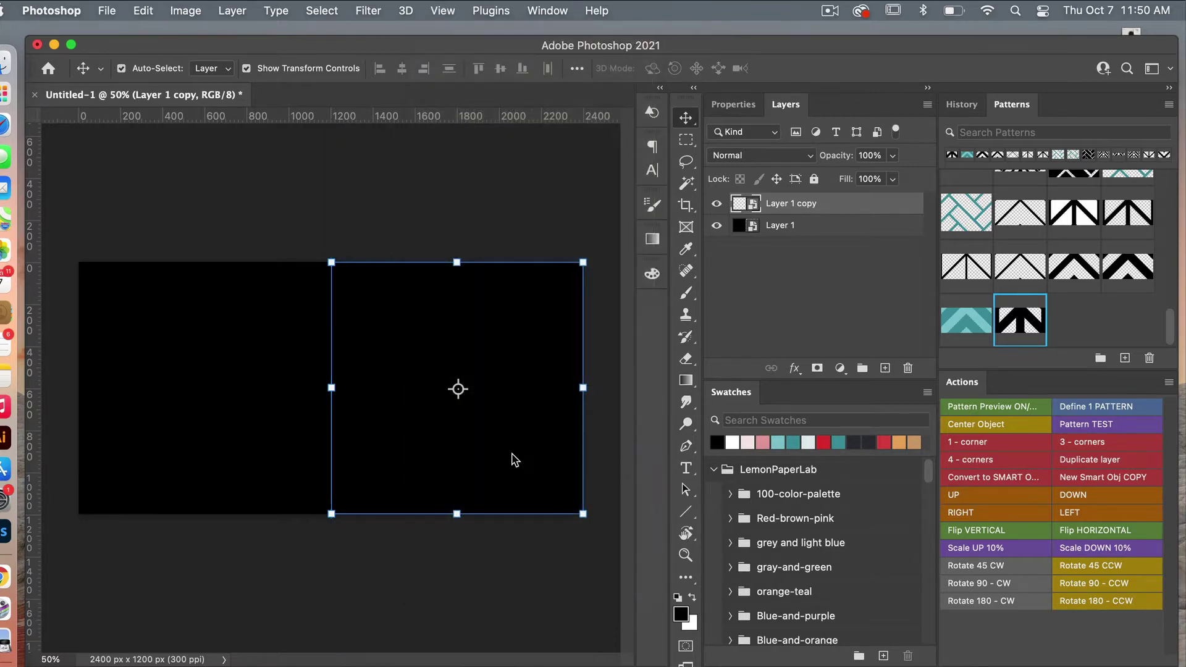
# Place Layer 1 above Layer 1 copy in the layer order and open its smart object contents for editing.
pyautogui.click(790, 227)
pyautogui.moveTo(797, 228); pyautogui.dragTo(795, 196)
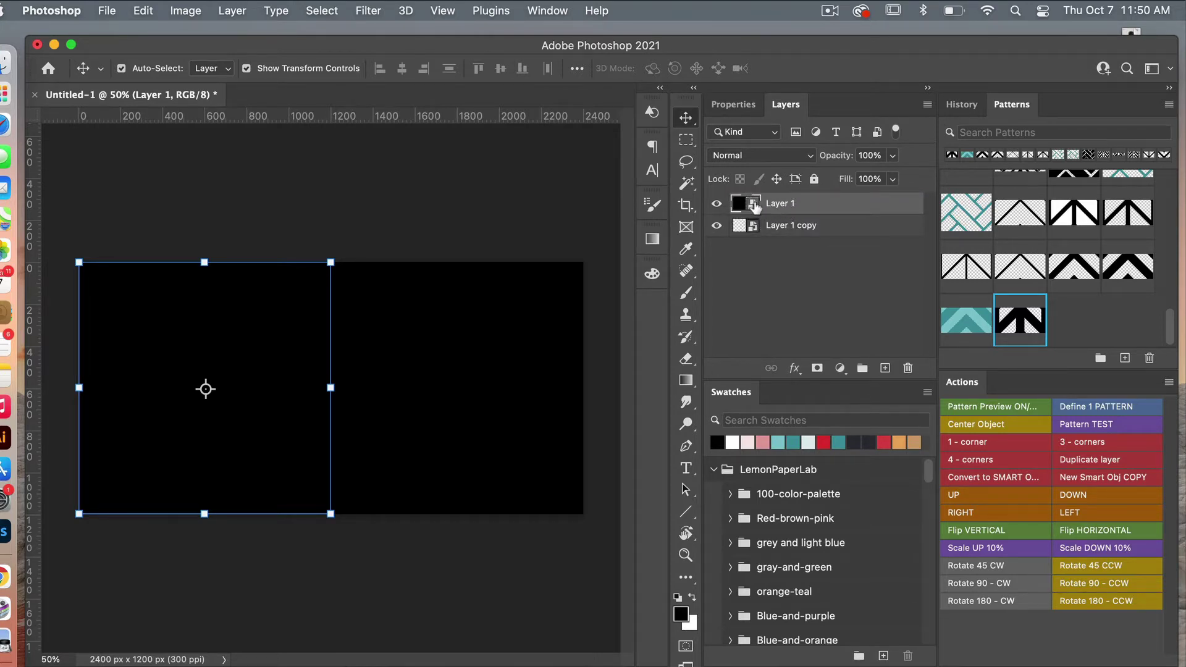
pyautogui.doubleClick(755, 208)
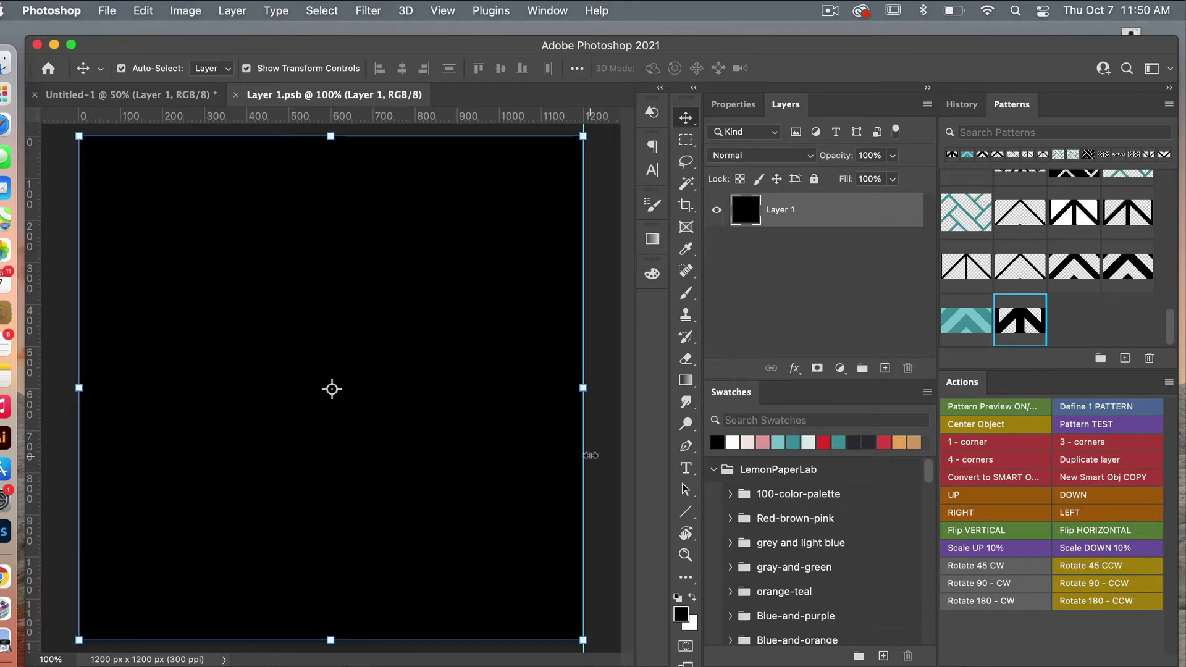
# Clear the guides in the smart object document and hide its black Layer 1.
pyautogui.click(444, 10)
pyautogui.click(462, 451)
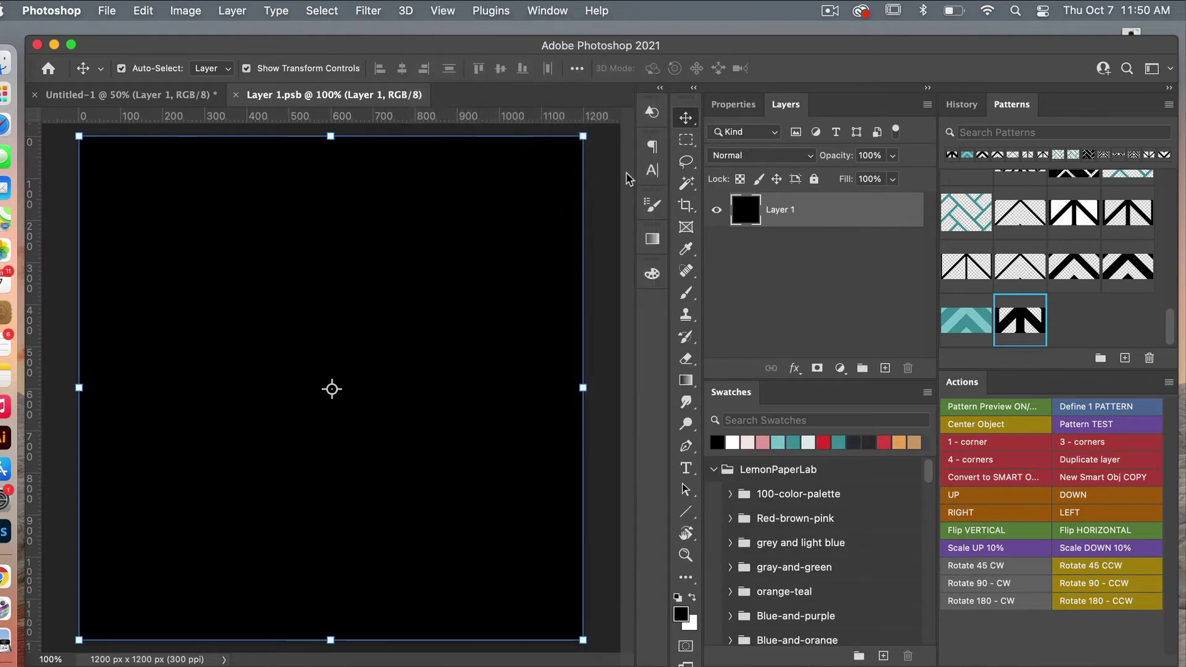
pyautogui.click(717, 209)
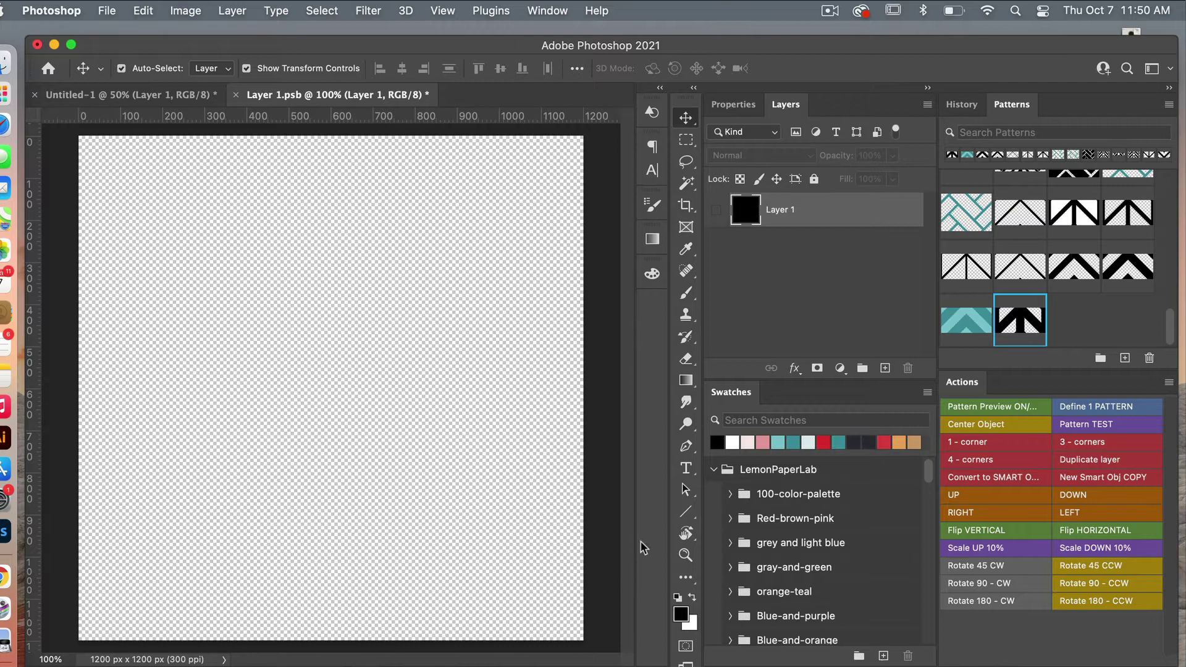
# Draw a diagonal line shape about 1720 px long from the canvas's bottom-left corner to its top-right corner with the Line tool.
pyautogui.click(687, 512)
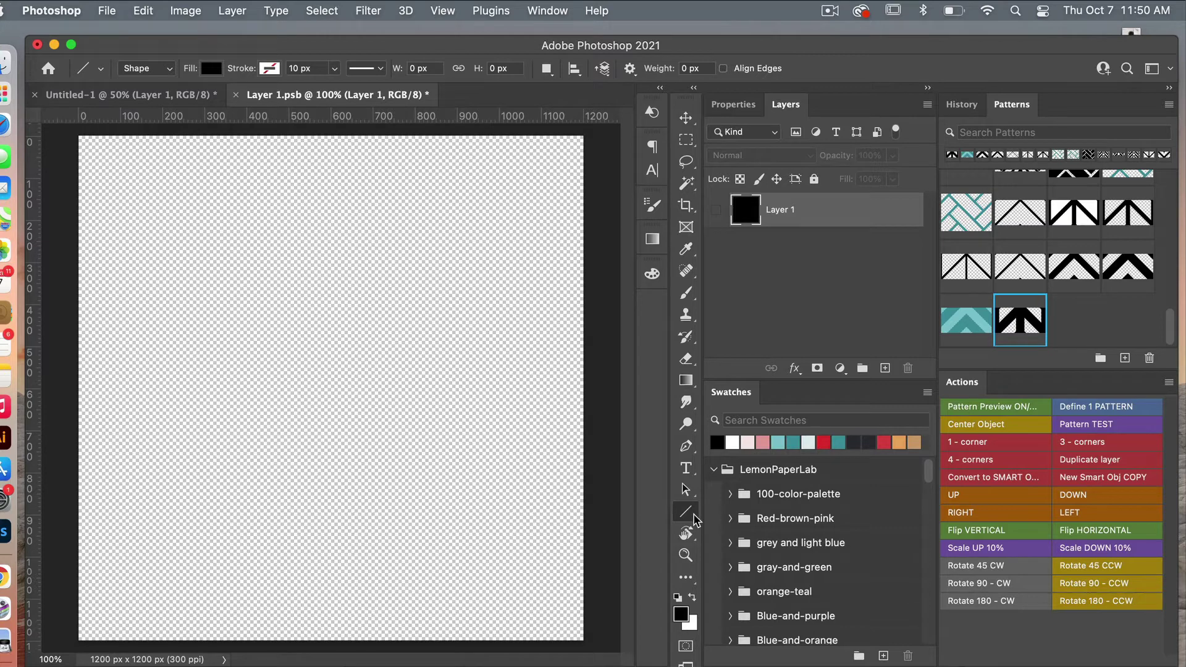
pyautogui.hotkey('shift', 'u')
pyautogui.hotkey('shift', 'u')
pyautogui.hotkey('shift', 'u')
pyautogui.hotkey('shift', 'u')
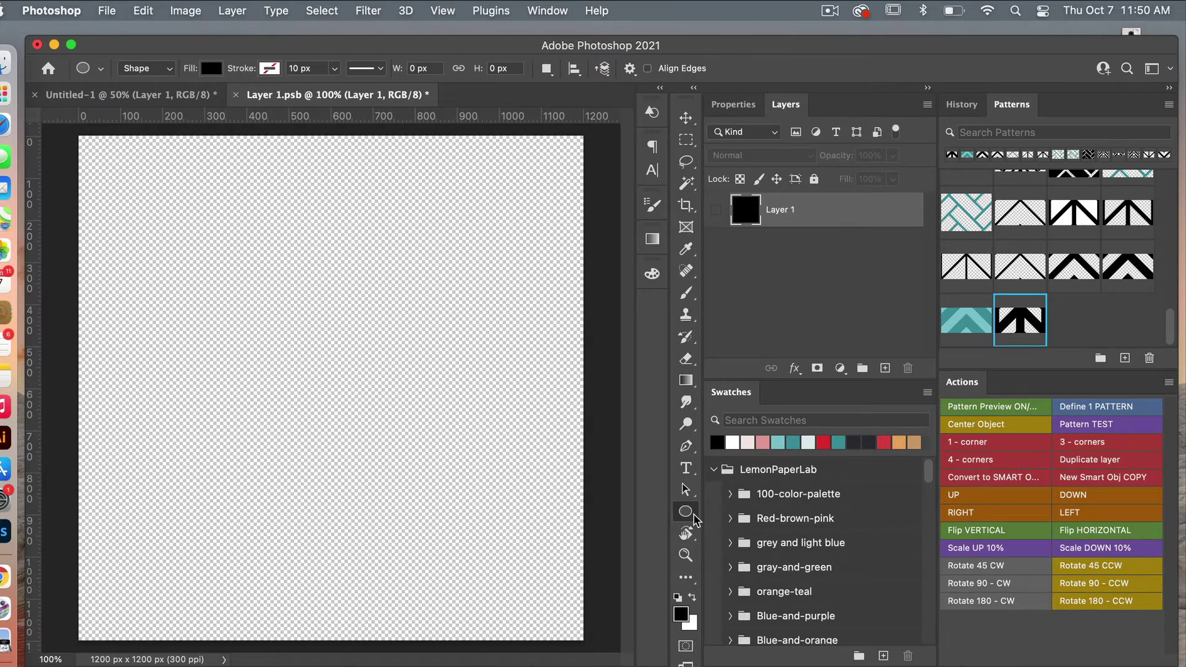
pyautogui.hotkey('shift', 'u')
pyautogui.hotkey('shift', 'u')
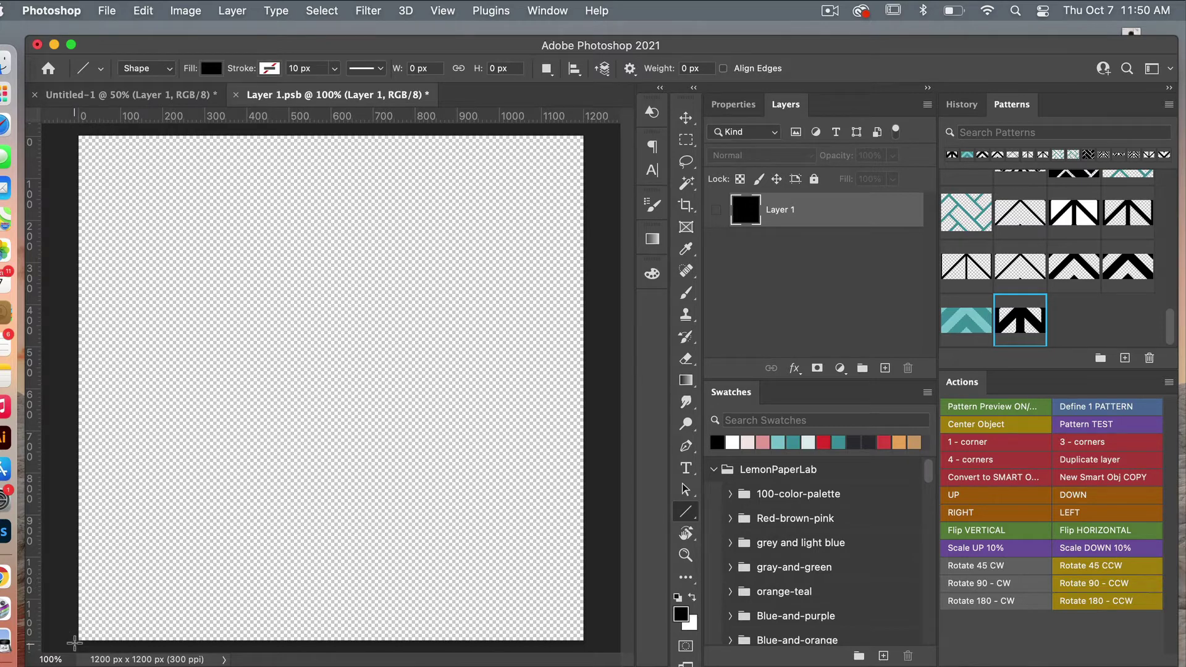
pyautogui.moveTo(74, 643); pyautogui.dragTo(640, 132)
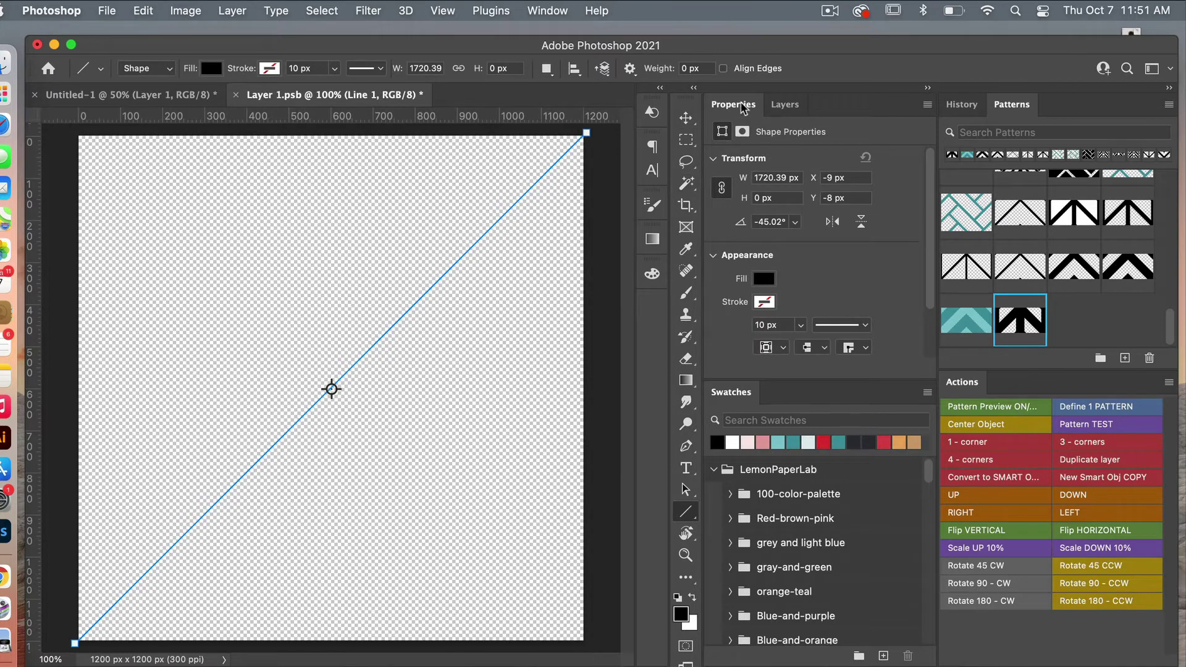
pyautogui.click(444, 10)
pyautogui.moveTo(540, 11)
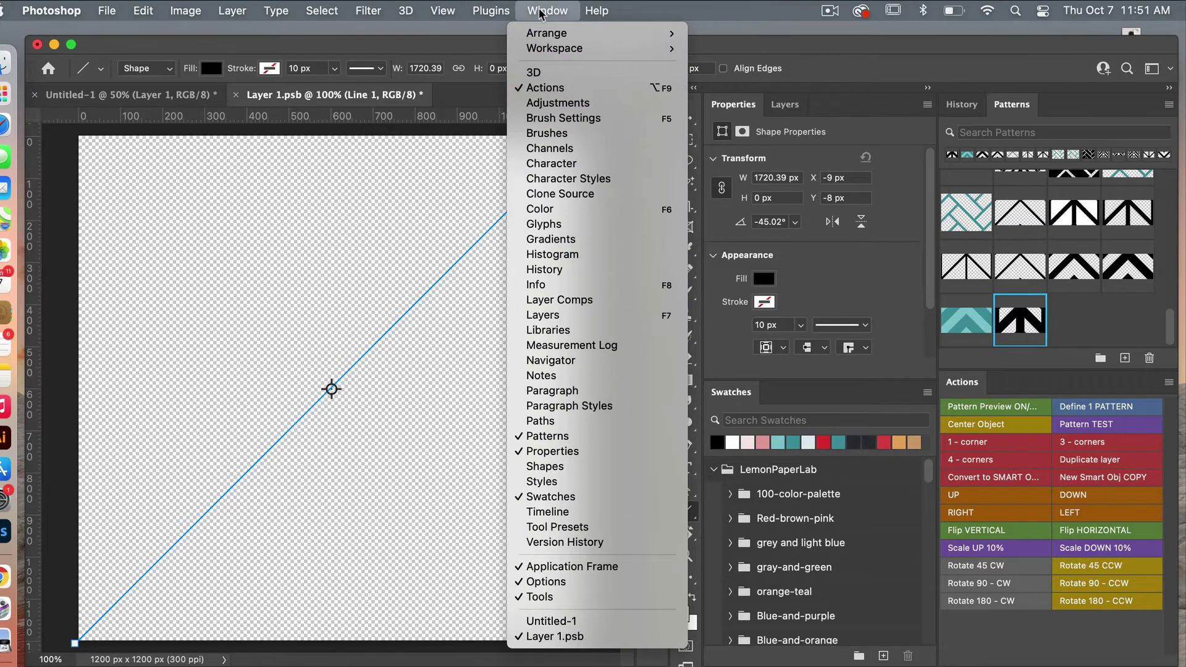
pyautogui.click(864, 135)
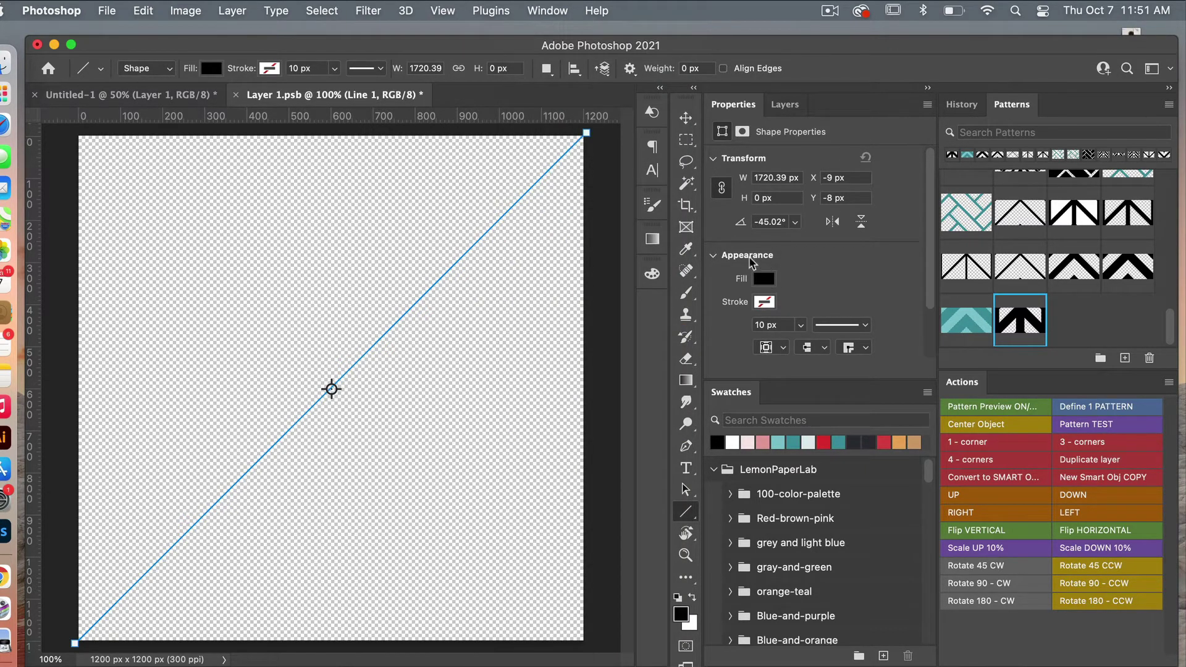
# Set the diagonal line's fill to none and its stroke to black with a width of 400 px.
pyautogui.click(768, 279)
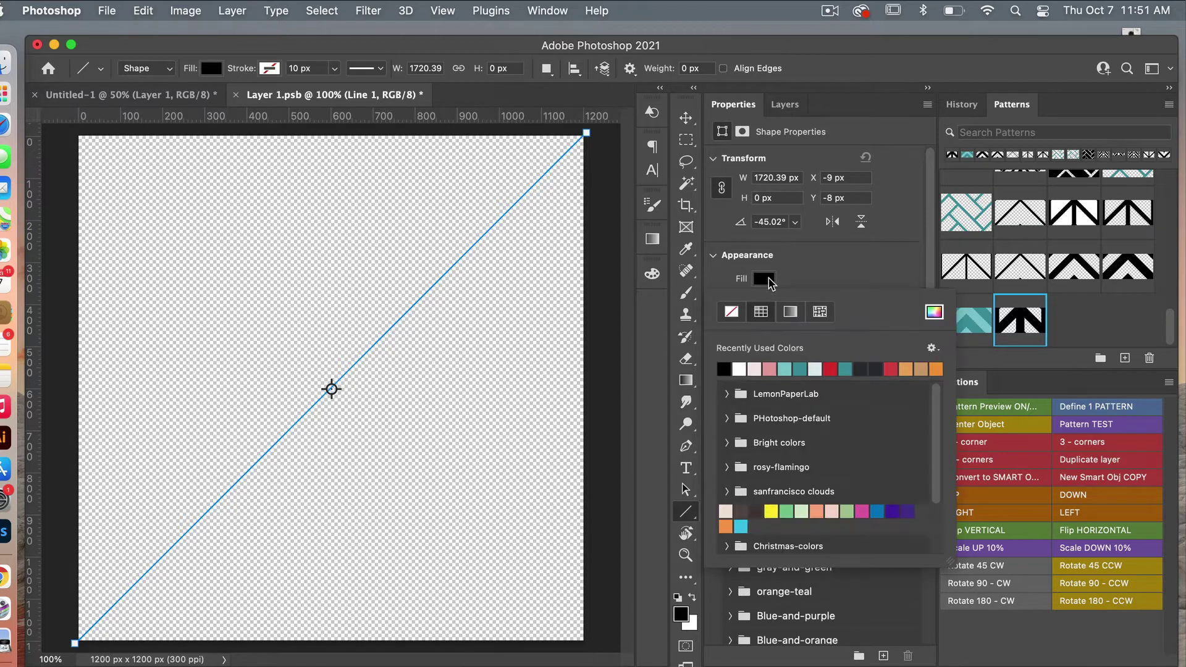
pyautogui.click(732, 311)
pyautogui.click(802, 268)
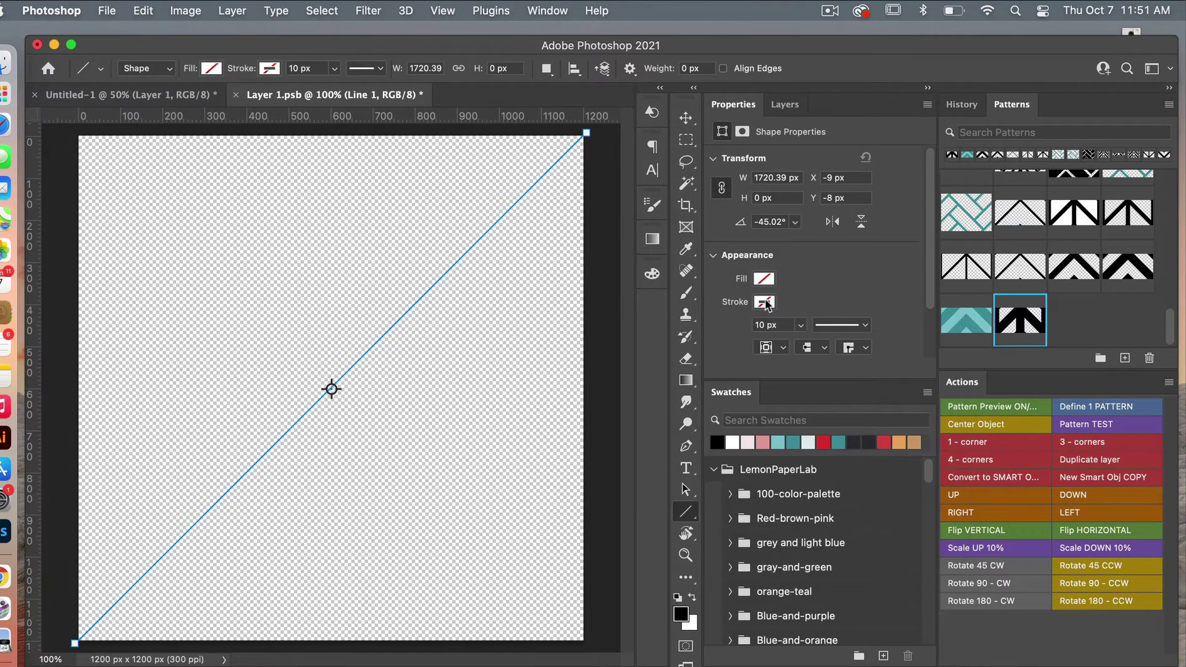
pyautogui.click(766, 303)
pyautogui.click(724, 390)
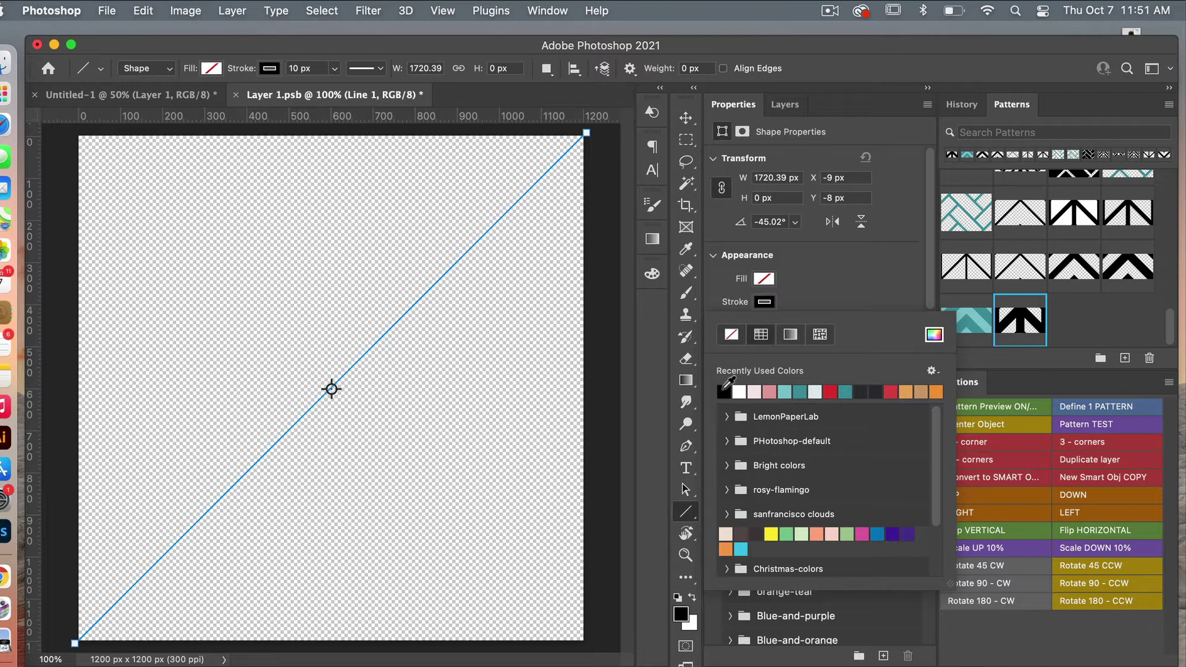
pyautogui.press('Return')
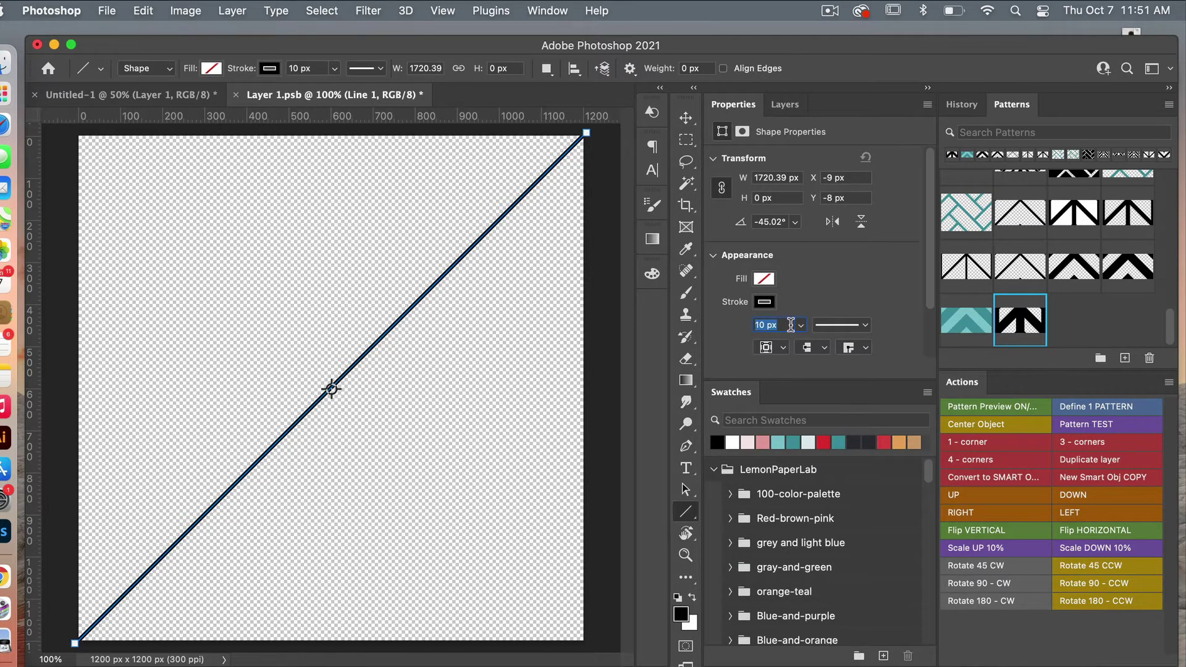
pyautogui.write('400')
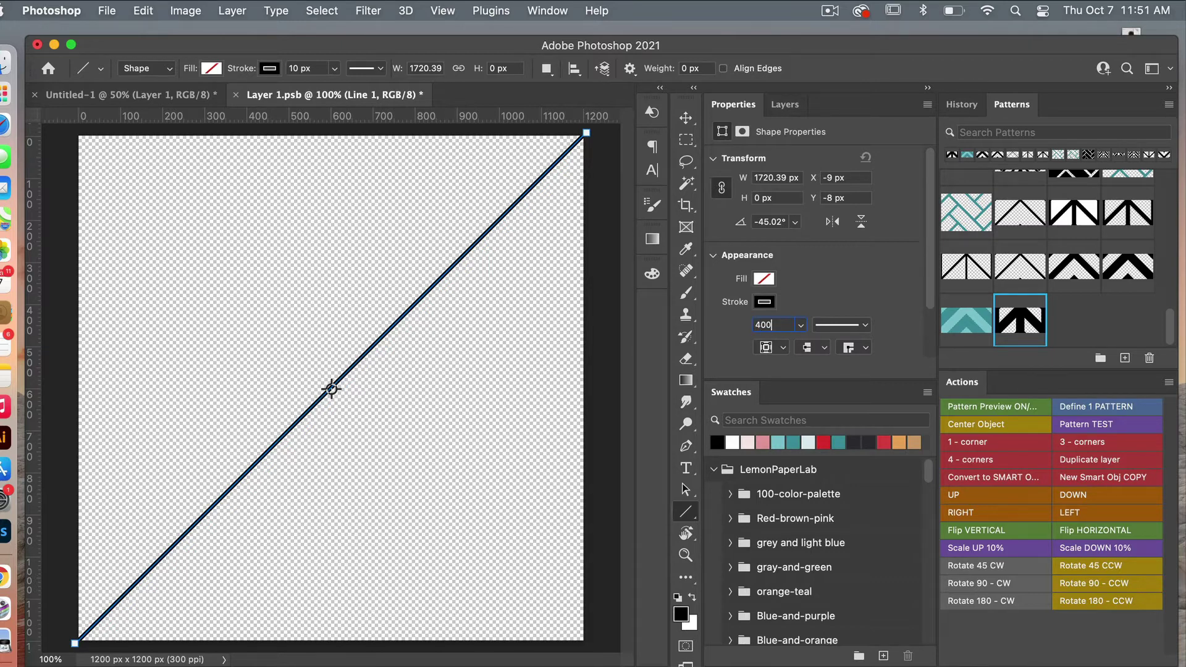
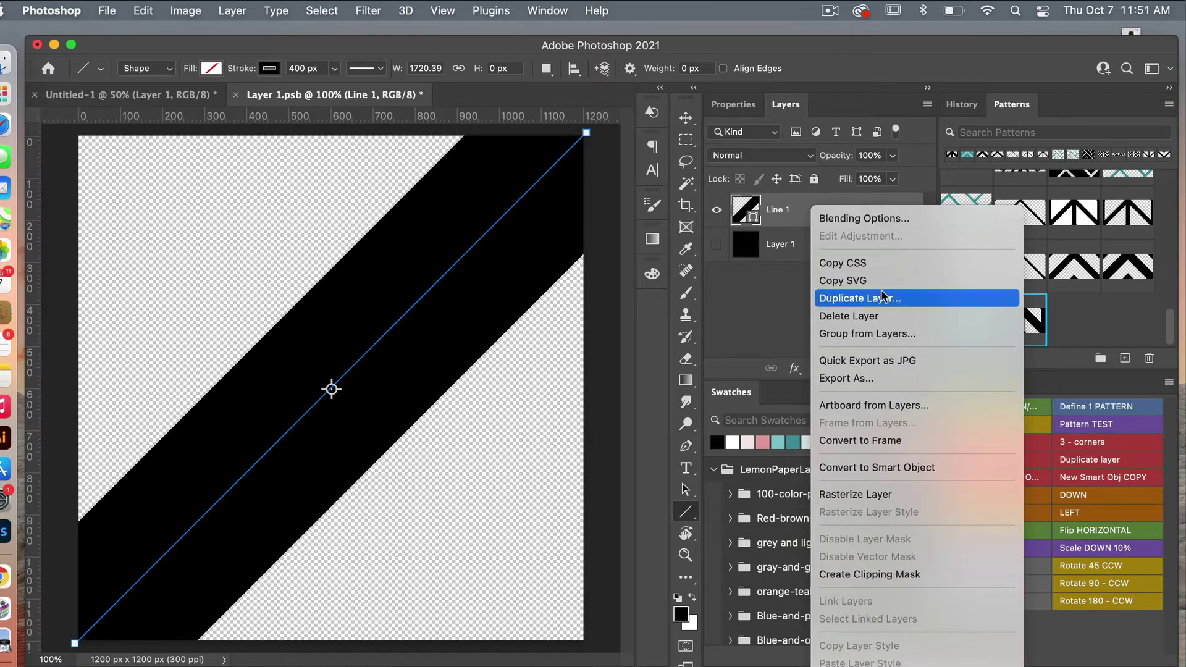
# Convert the Line 1 layer to a smart object and duplicate it as Line 1 copy.
pyautogui.click(916, 465)
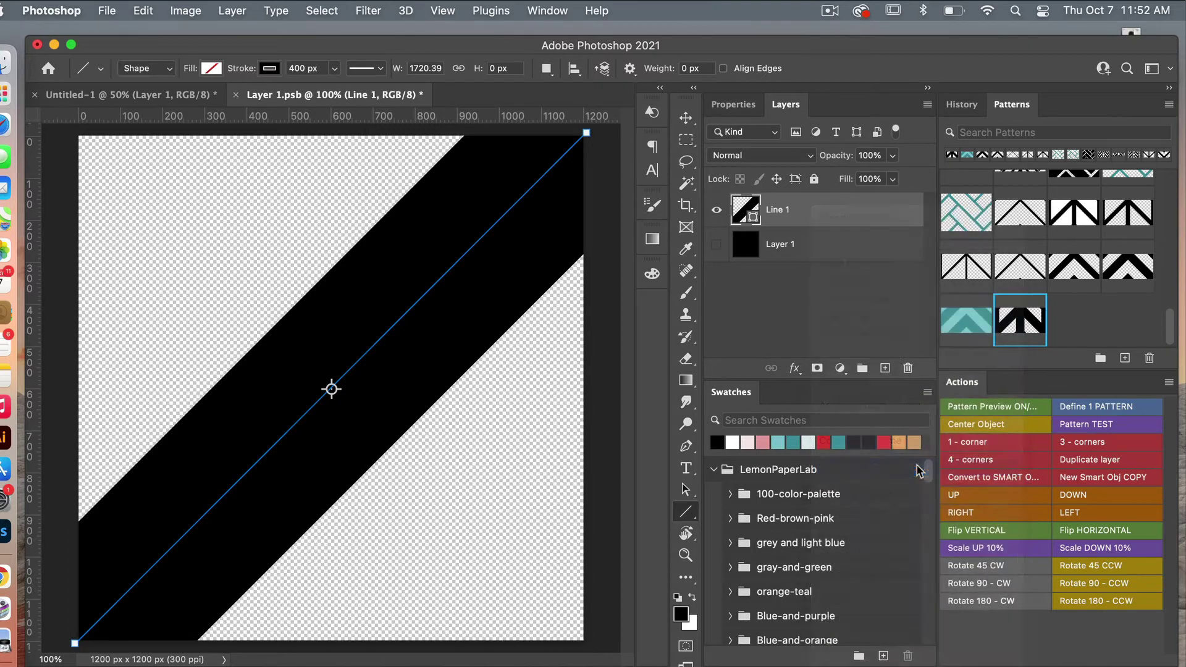
pyautogui.rightClick(807, 211)
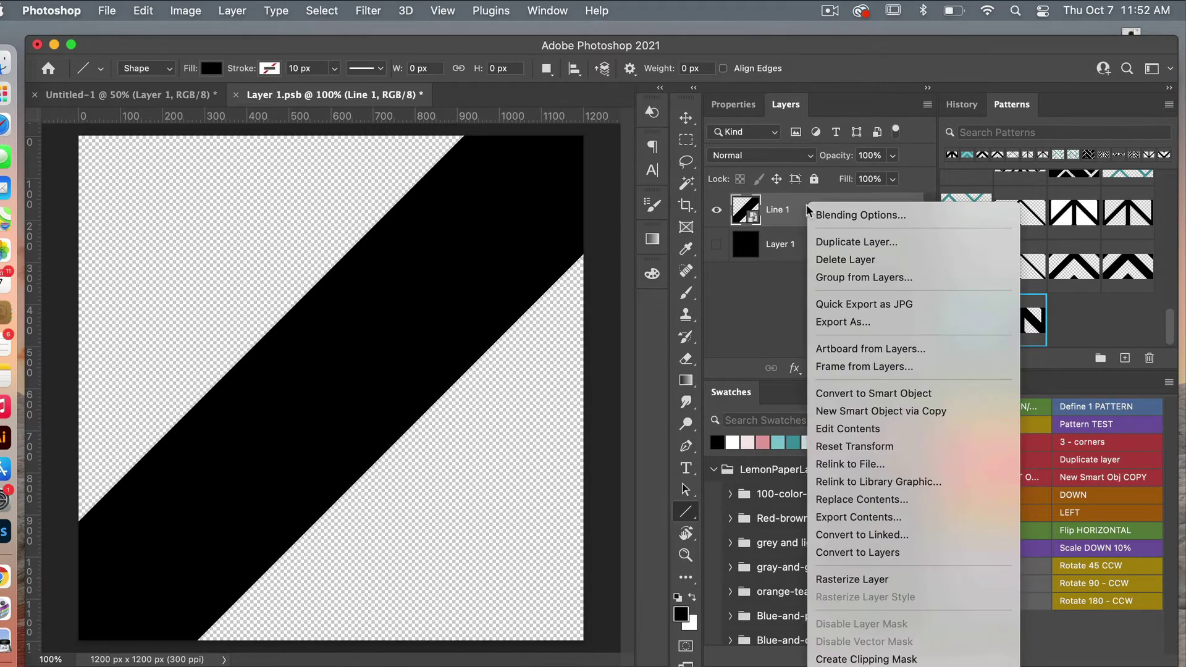
pyautogui.click(855, 241)
pyautogui.click(757, 334)
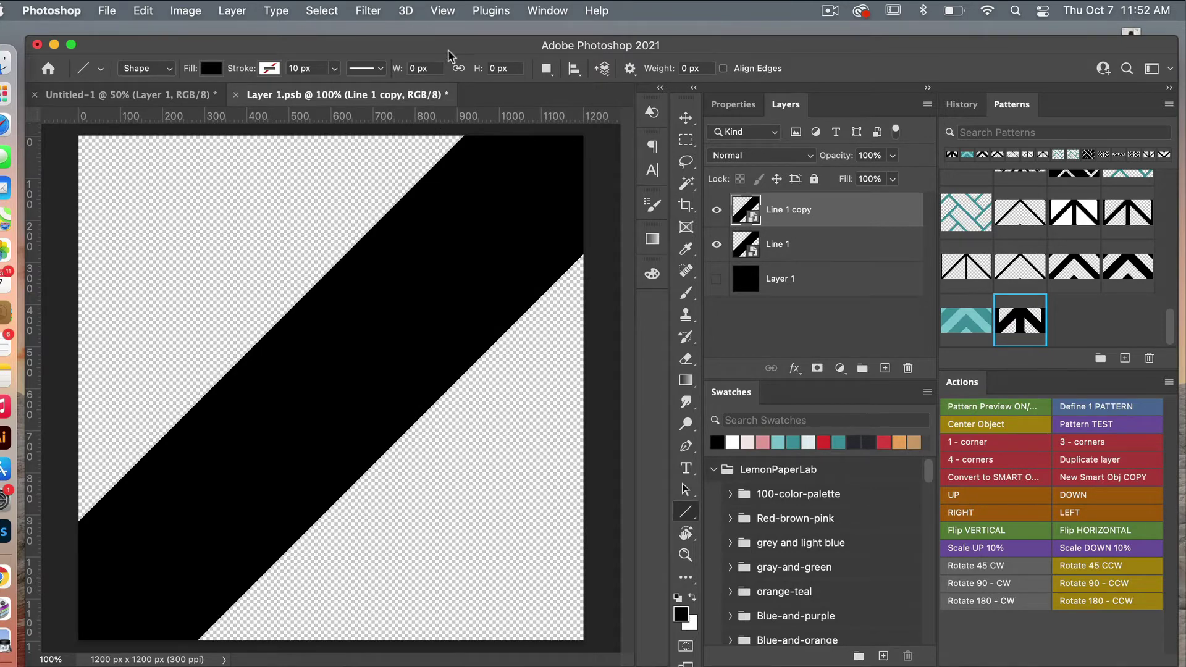
# Apply the Offset filter to Line 1 copy with -600 px horizontal, -600 px vertical and Repeat Edge Pixels.
pyautogui.click(368, 11)
pyautogui.moveTo(424, 367)
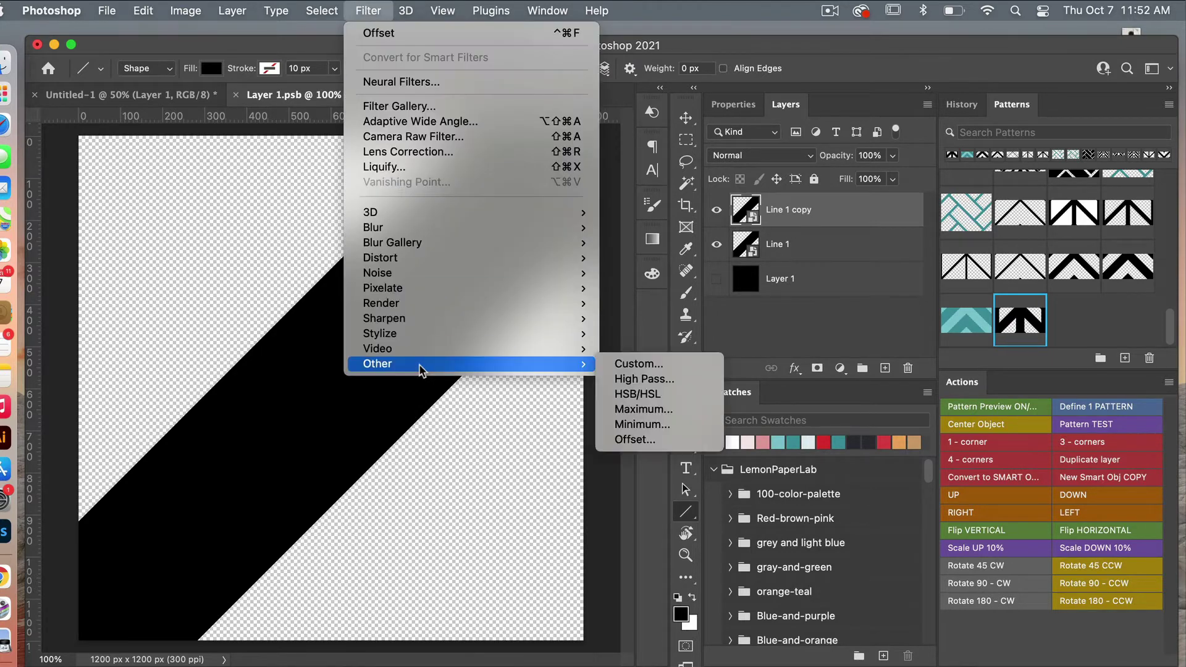
pyautogui.click(677, 436)
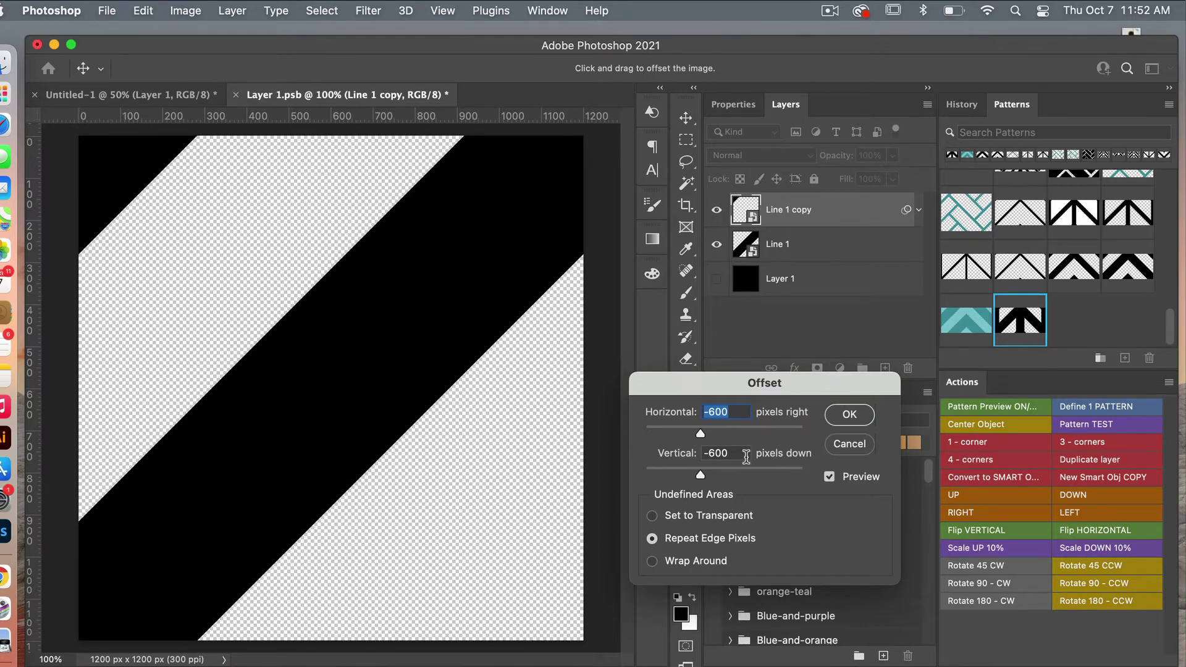
pyautogui.click(851, 415)
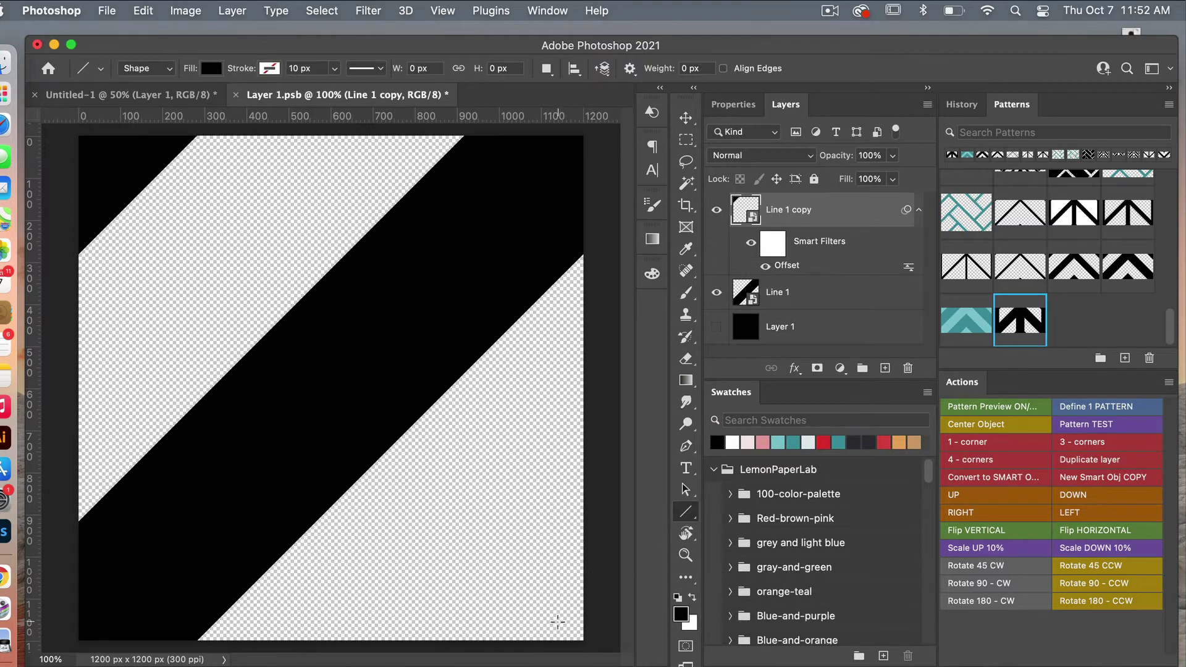
# Duplicate the offset Line 1 copy layer as Line 1 copy 2 in the same document.
pyautogui.rightClick(787, 209)
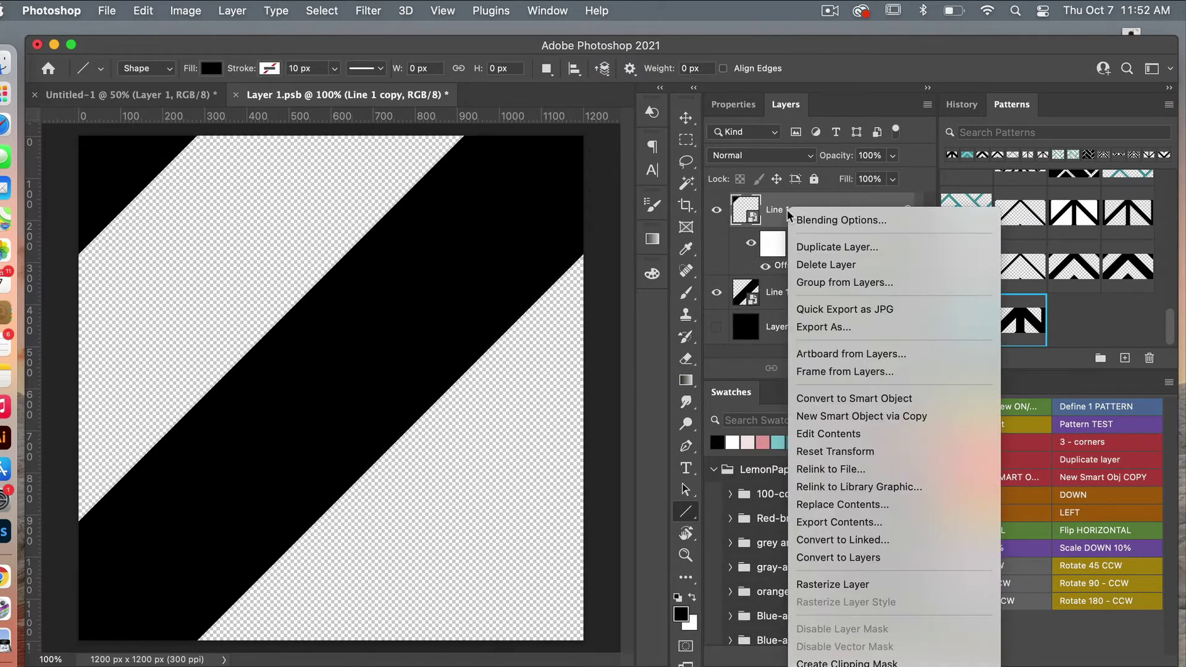
pyautogui.click(825, 245)
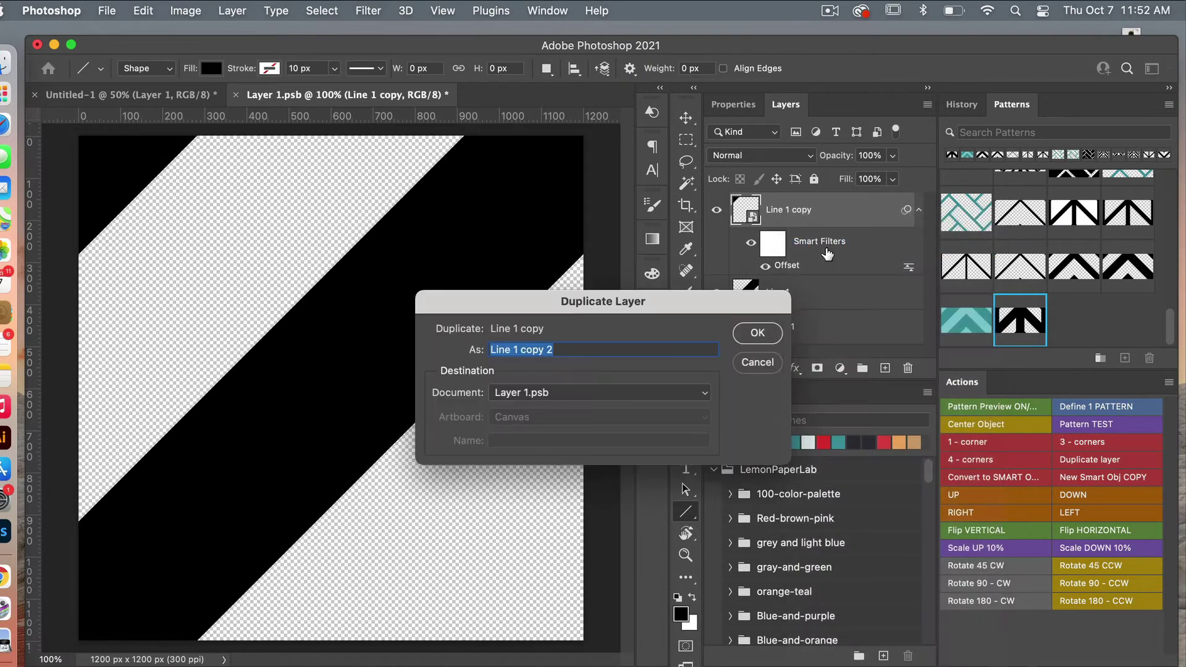
pyautogui.click(758, 333)
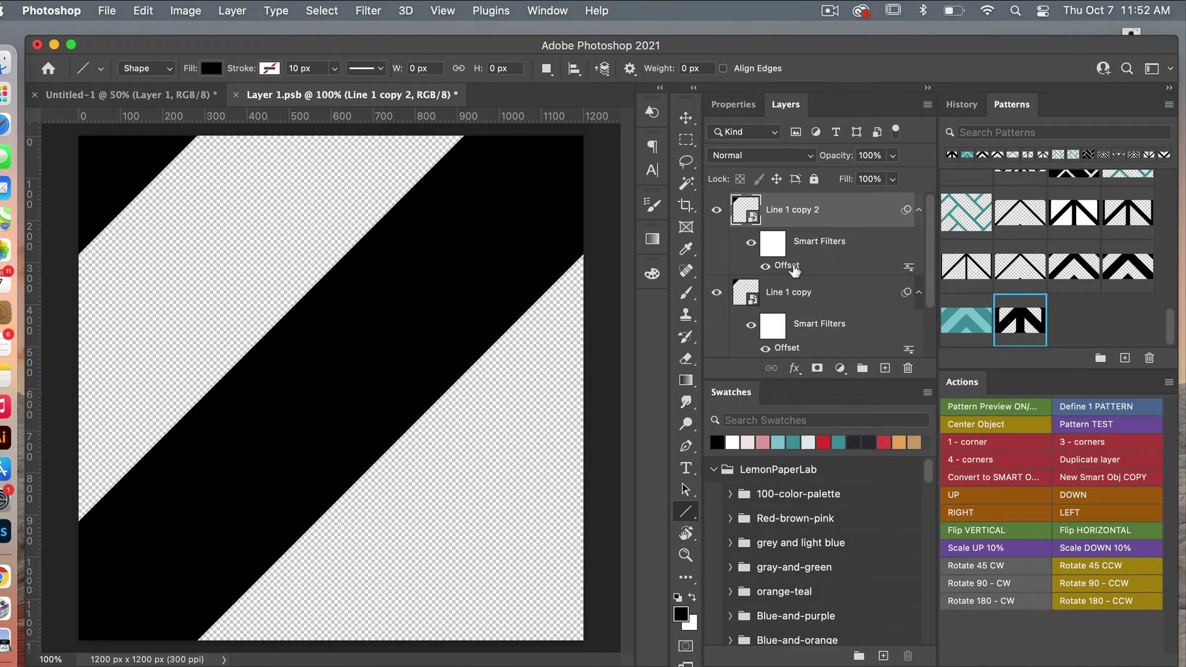
# Set Line 1 copy 2's Offset filter to +600 px horizontal and 600 px vertical, and save and close the Layer 1 smart object.
pyautogui.doubleClick(787, 266)
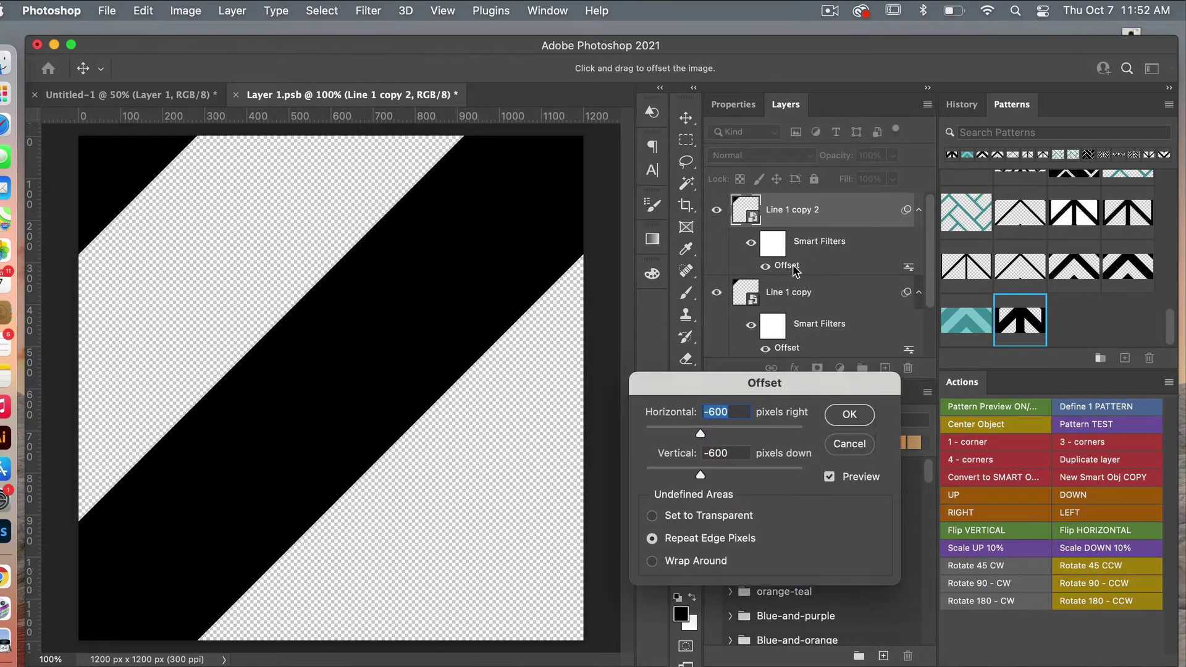
pyautogui.click(711, 412)
pyautogui.press('BackSpace')
pyautogui.doubleClick(706, 454)
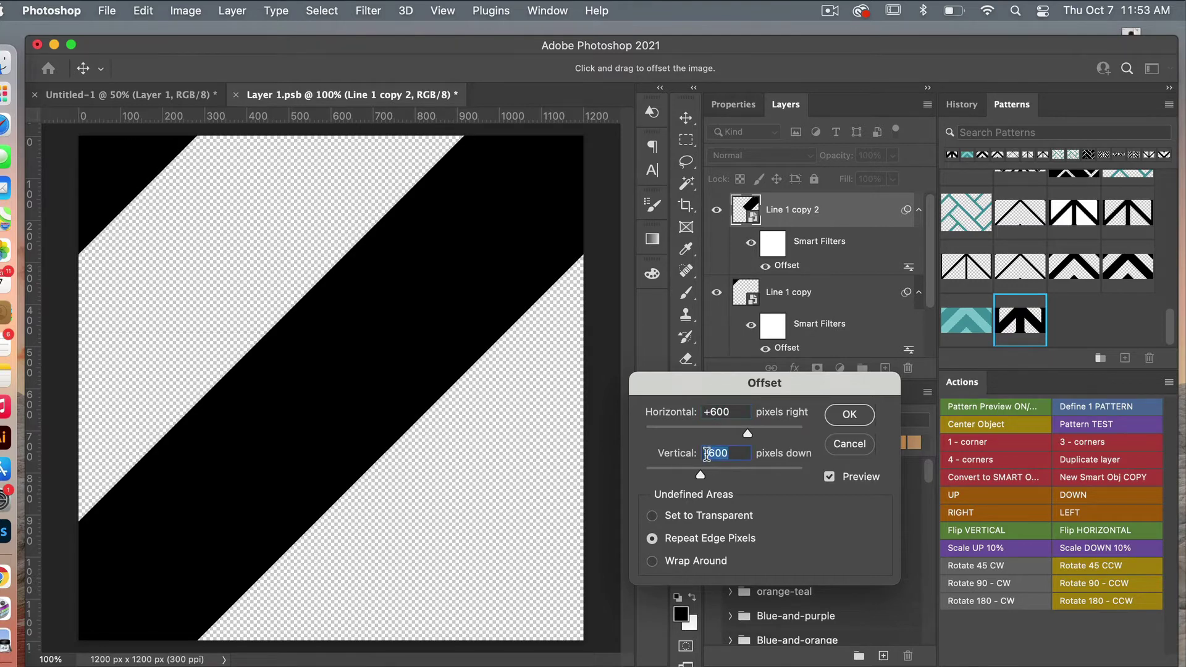
pyautogui.click(707, 454)
pyautogui.press('BackSpace')
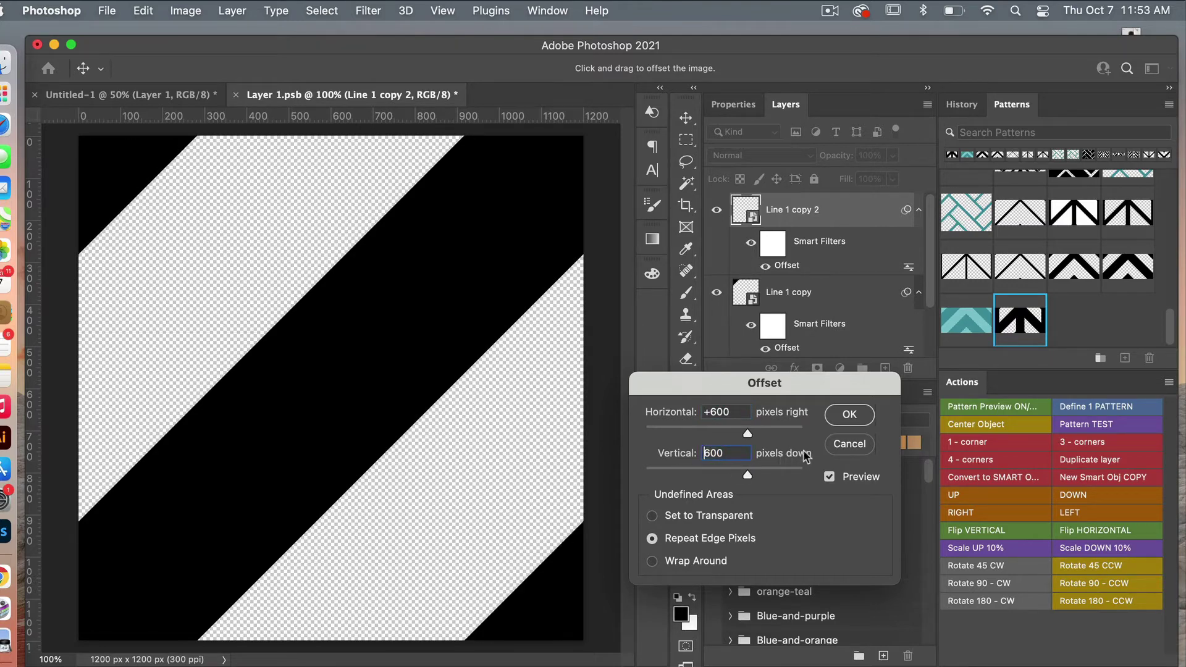
pyautogui.click(867, 414)
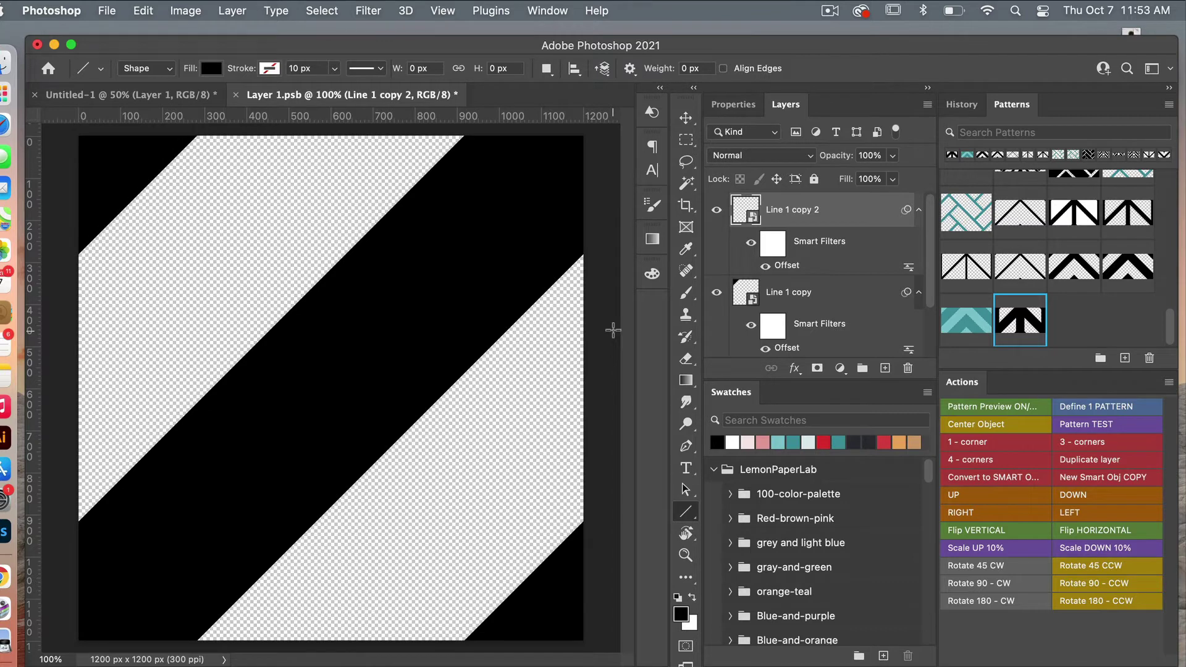
pyautogui.press('super+s')
pyautogui.press('super+w')
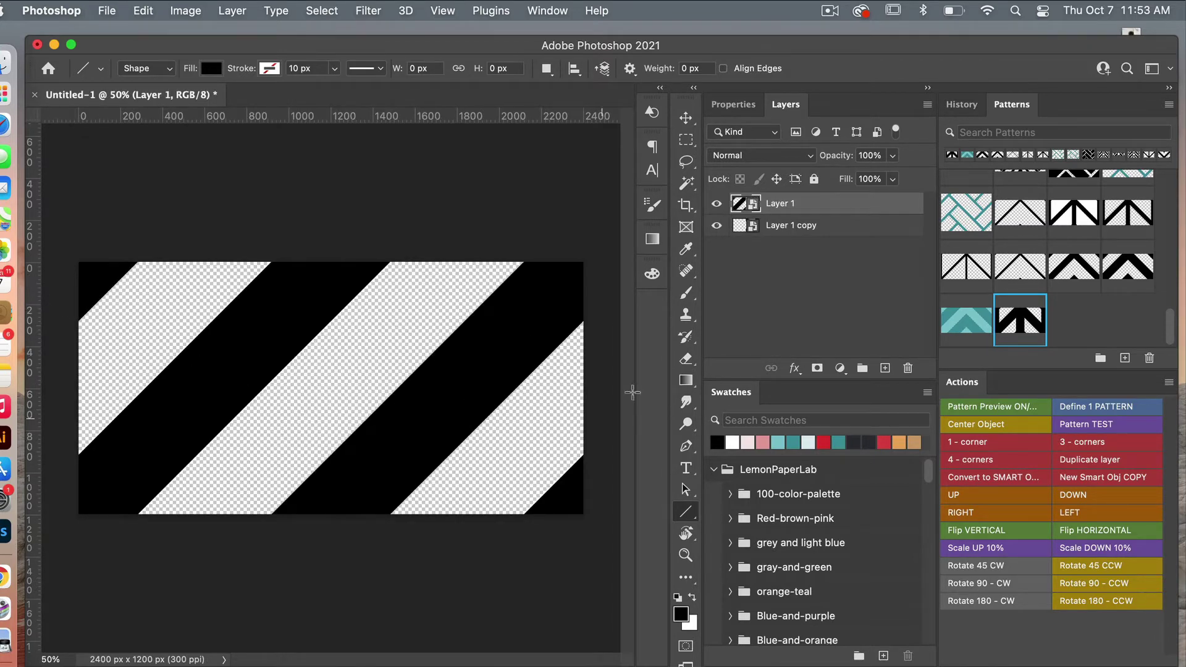
# Transform Layer 1 copy so its stripes slope opposite to Layer 1's and meet them in a chevron.
pyautogui.click(796, 226)
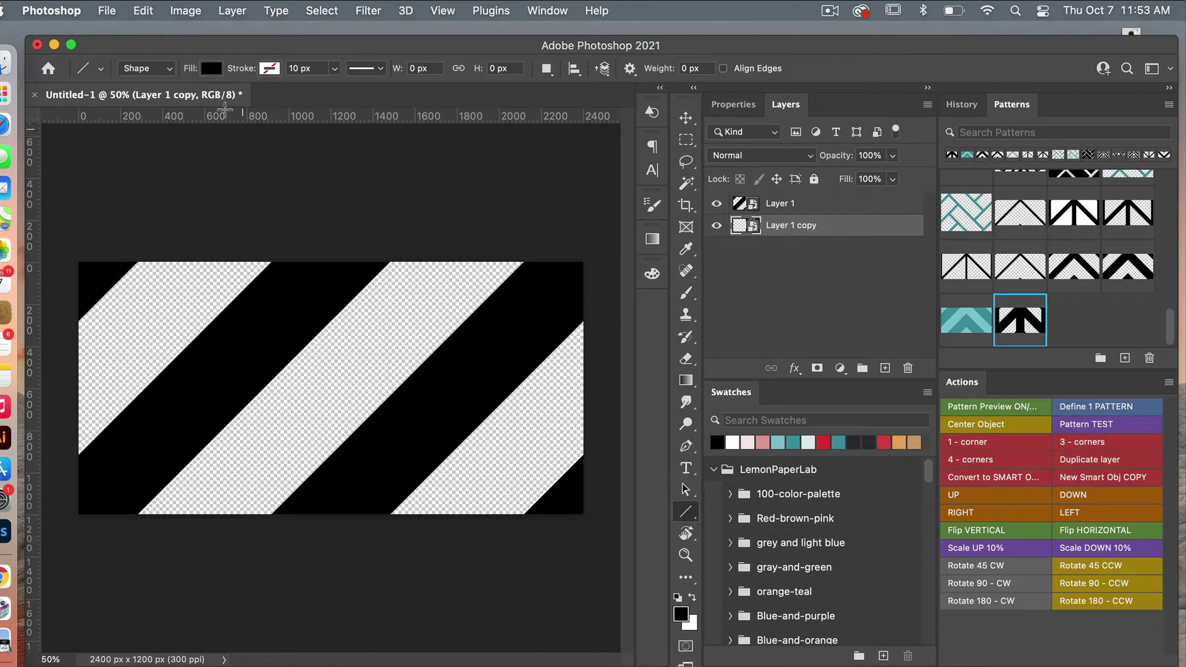
pyautogui.click(143, 10)
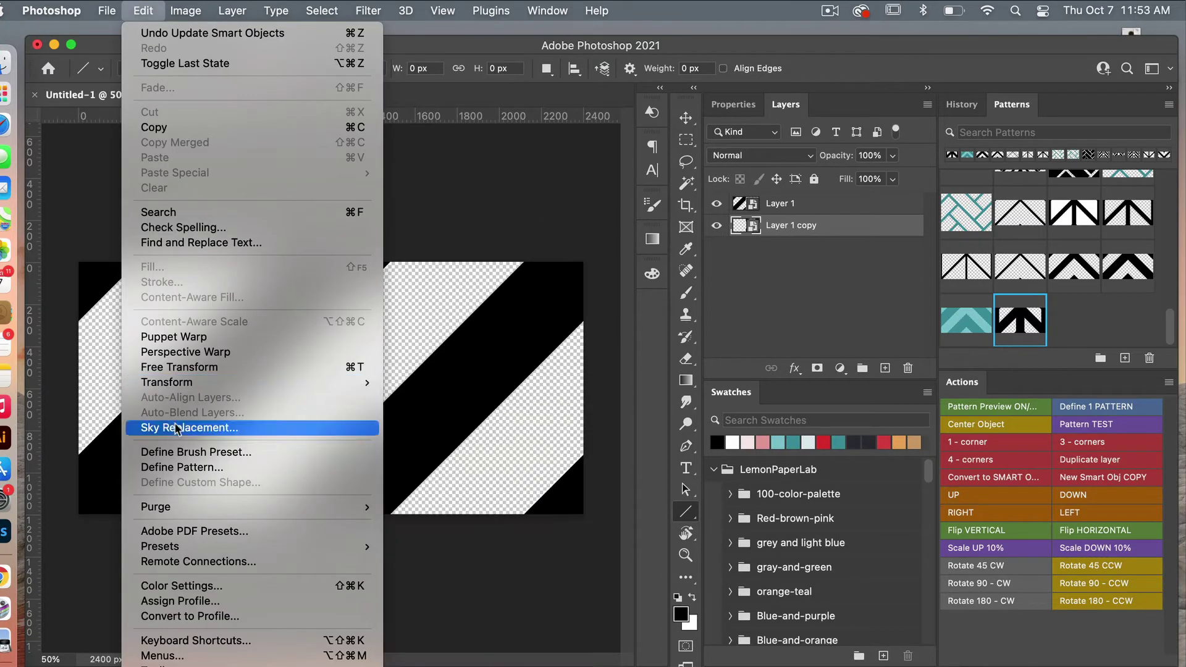
pyautogui.moveTo(173, 382)
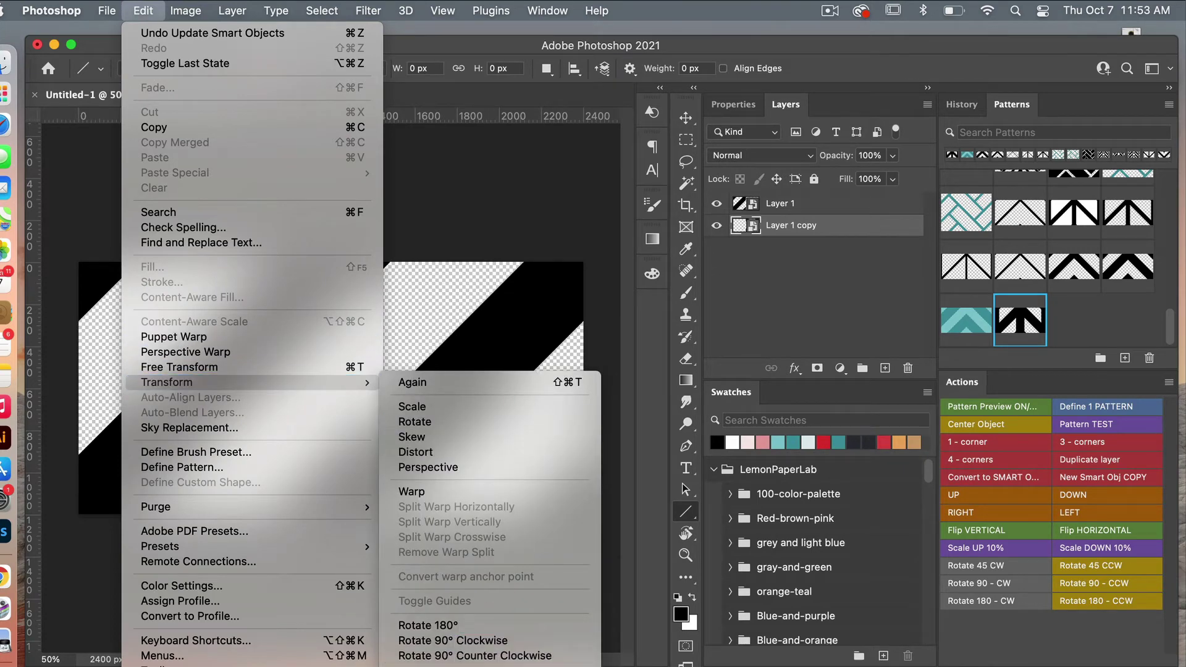
pyautogui.click(469, 658)
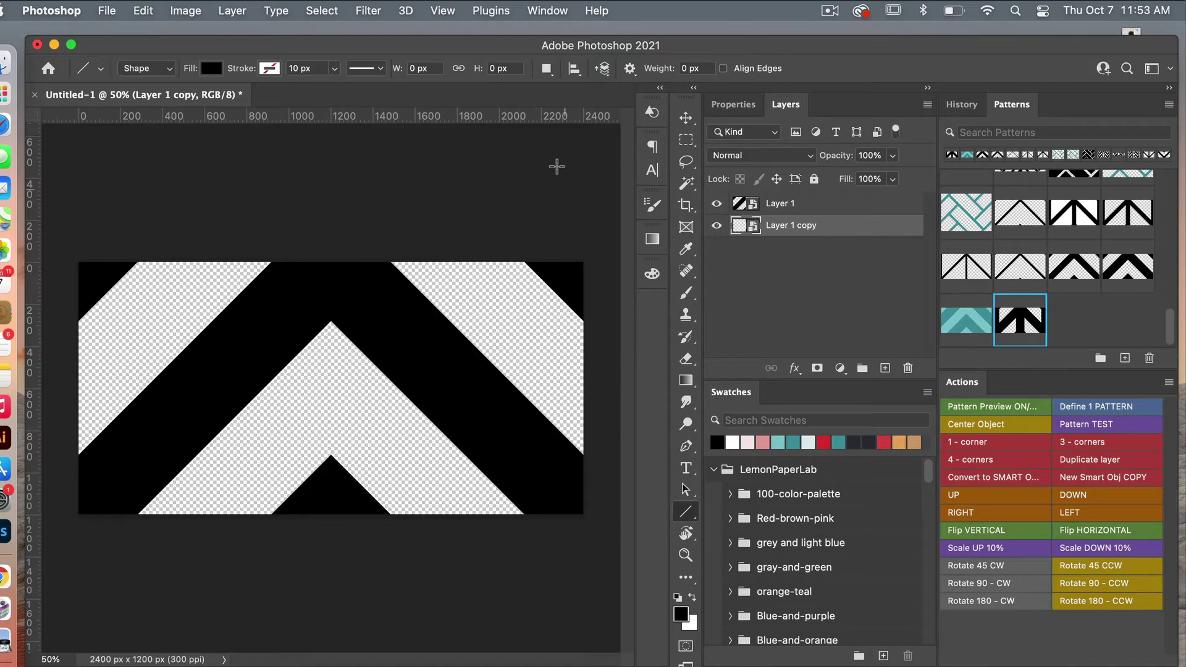
# Turn on Pattern Preview to show the chevron tile repeating beyond the canvas.
pyautogui.click(449, 12)
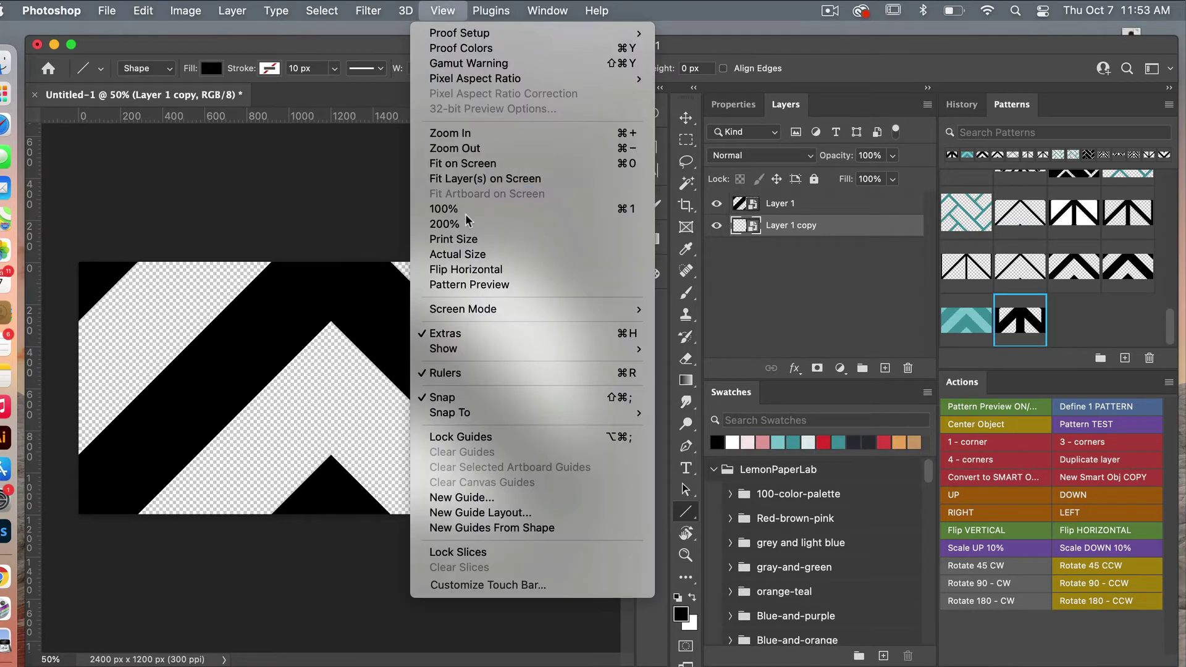
pyautogui.click(494, 285)
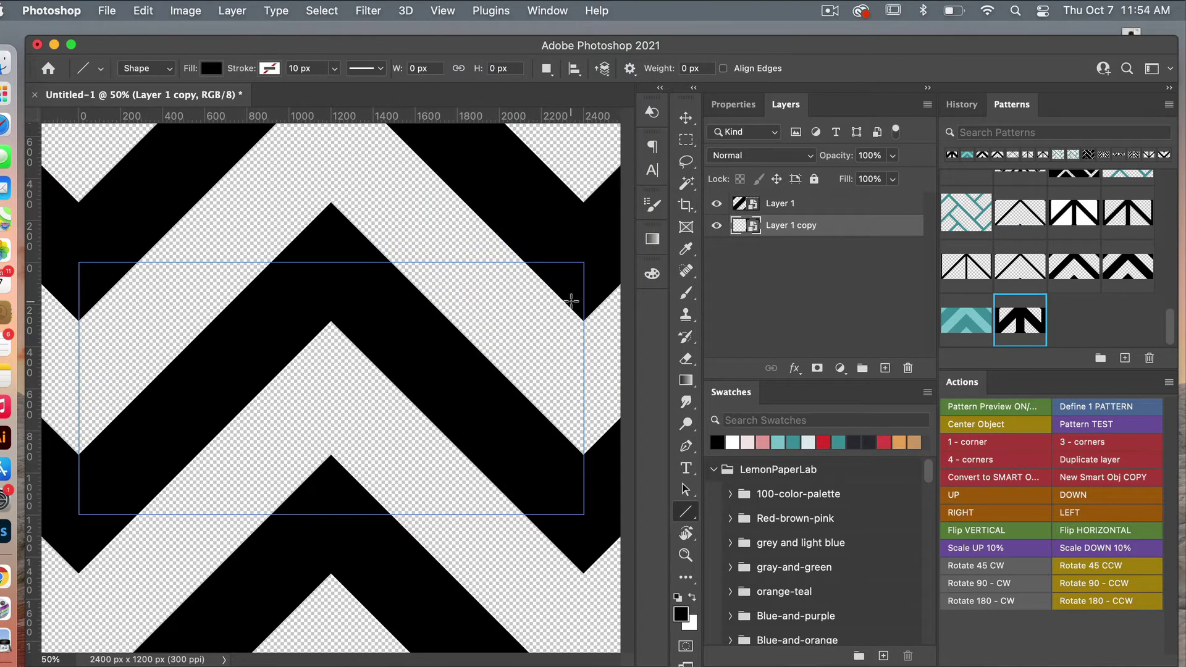
pyautogui.press('super+minus')
pyautogui.press('super+minus')
pyautogui.press('super+minus')
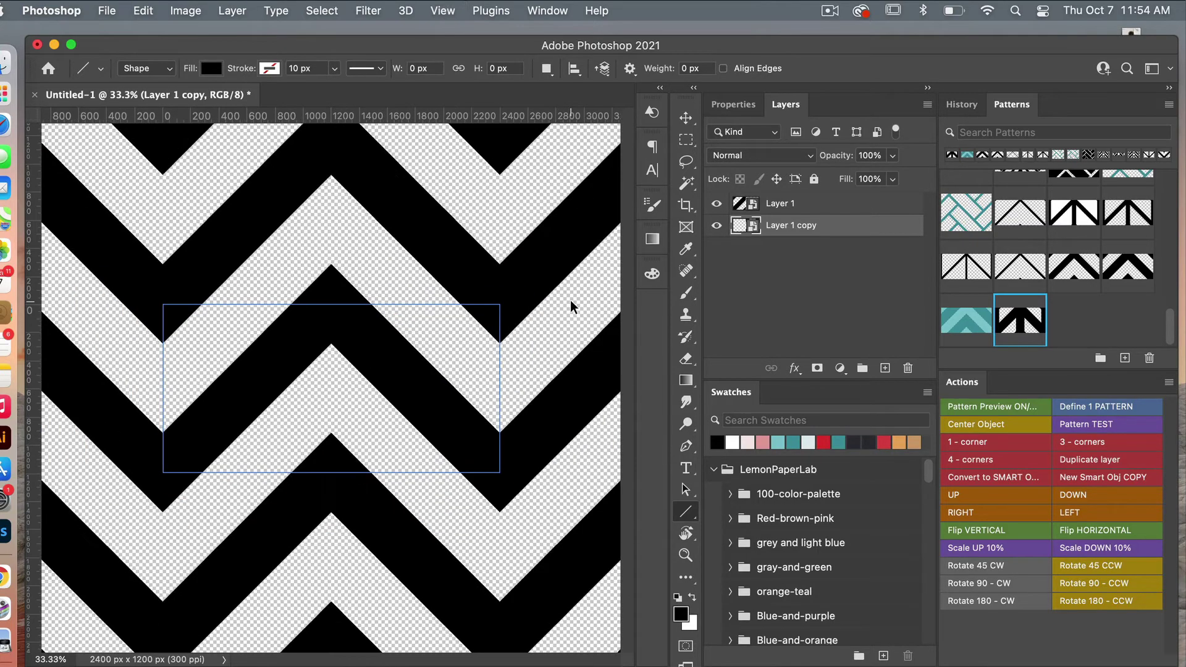
pyautogui.press('super+minus')
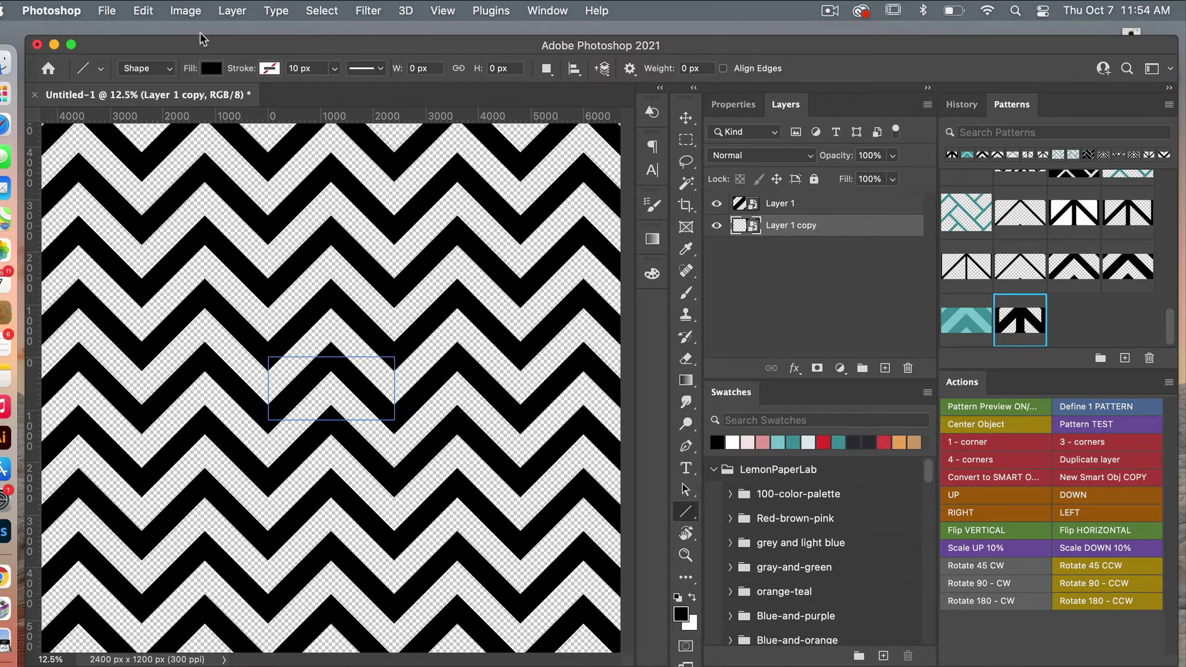
# Define the chevron tile as a new pattern with the default name Pattern 1239.
pyautogui.click(147, 10)
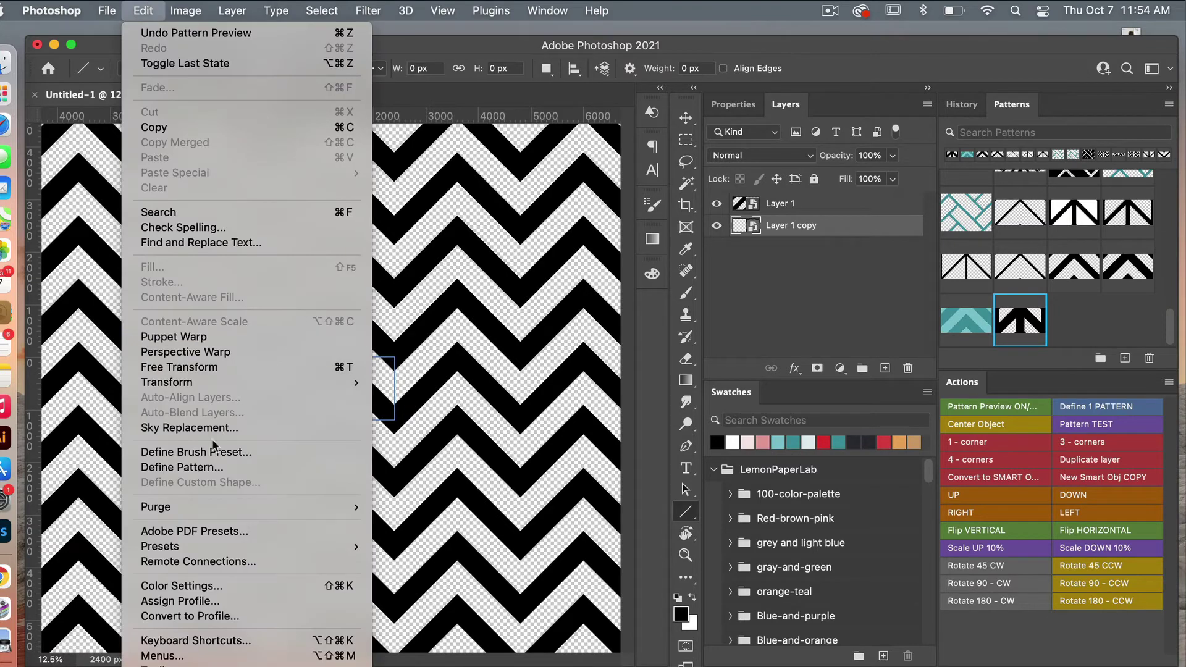
pyautogui.click(225, 468)
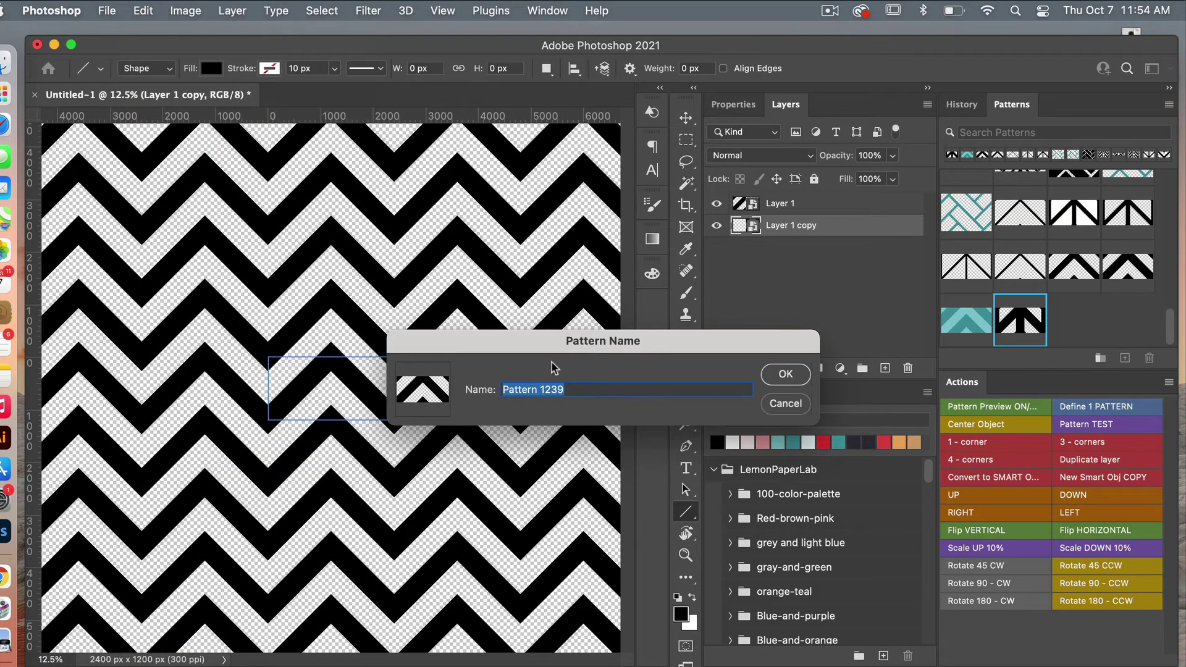
pyautogui.click(790, 374)
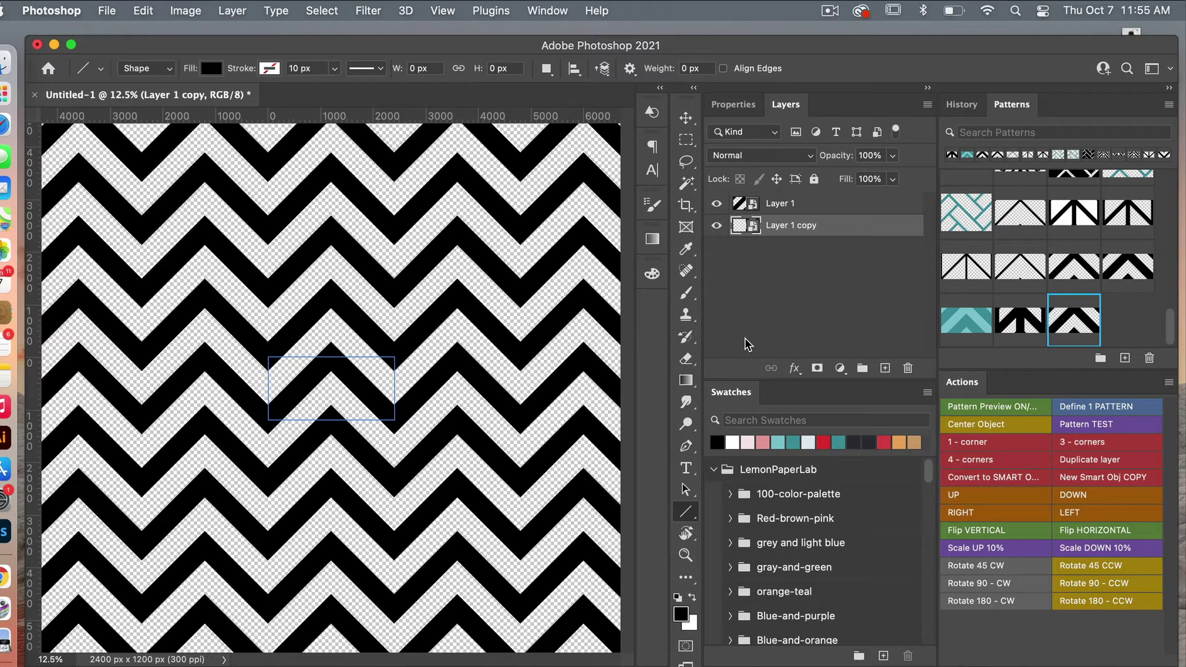
# Open Layer 1's smart object contents and the nested Line 1 smart object for editing.
pyautogui.doubleClick(753, 204)
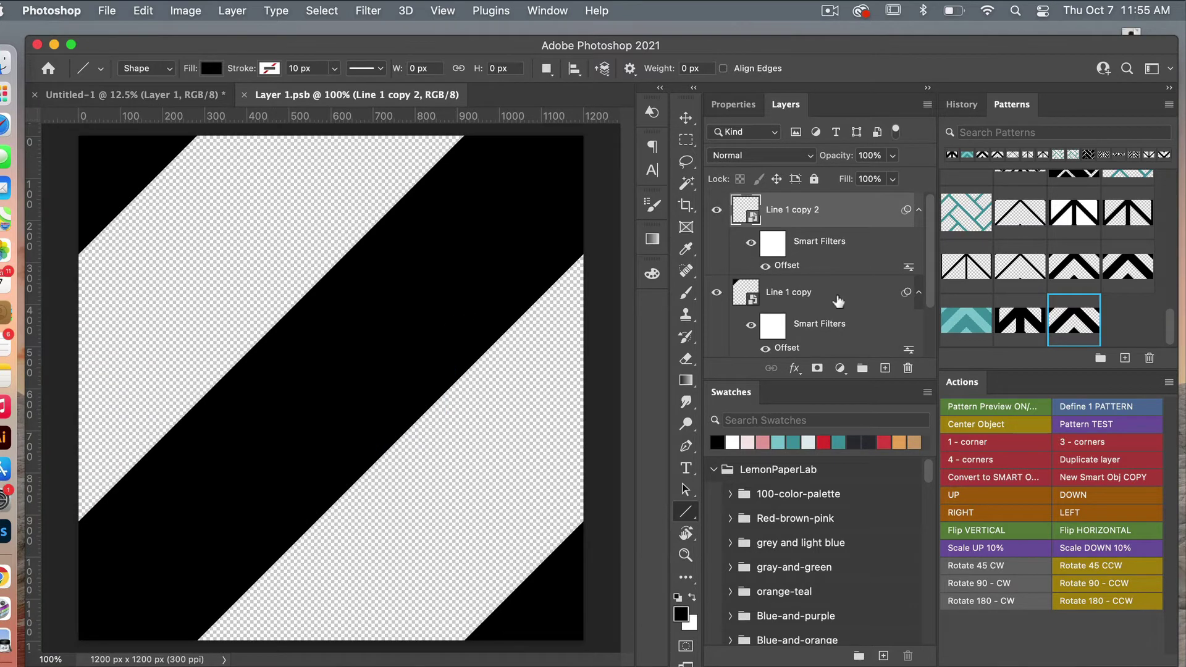
pyautogui.scroll(-2, 838, 301)
pyautogui.click(800, 309)
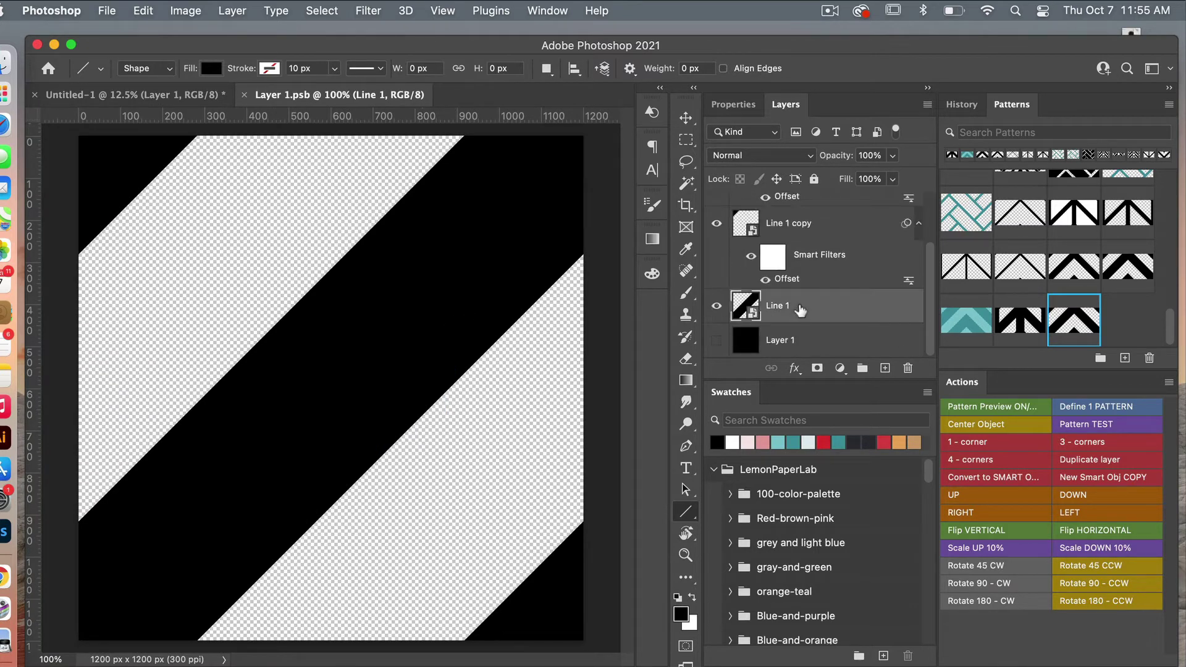
pyautogui.doubleClick(754, 313)
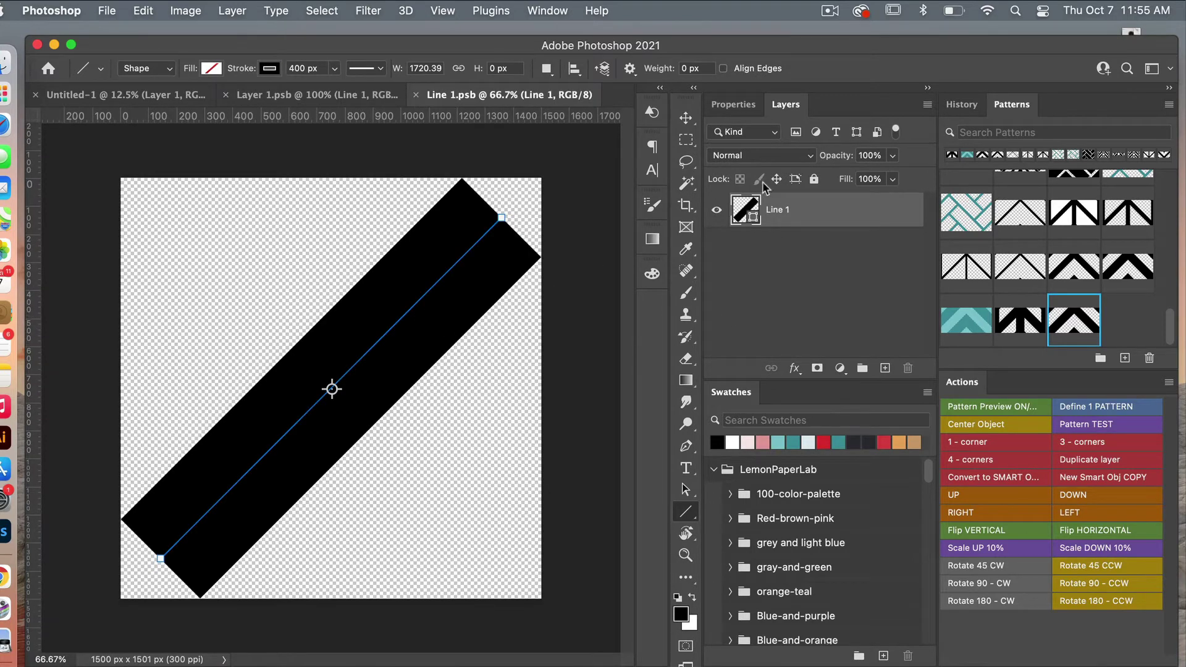
# Set the diagonal line's stroke width to 200 px in the Line 1 document.
pyautogui.click(741, 106)
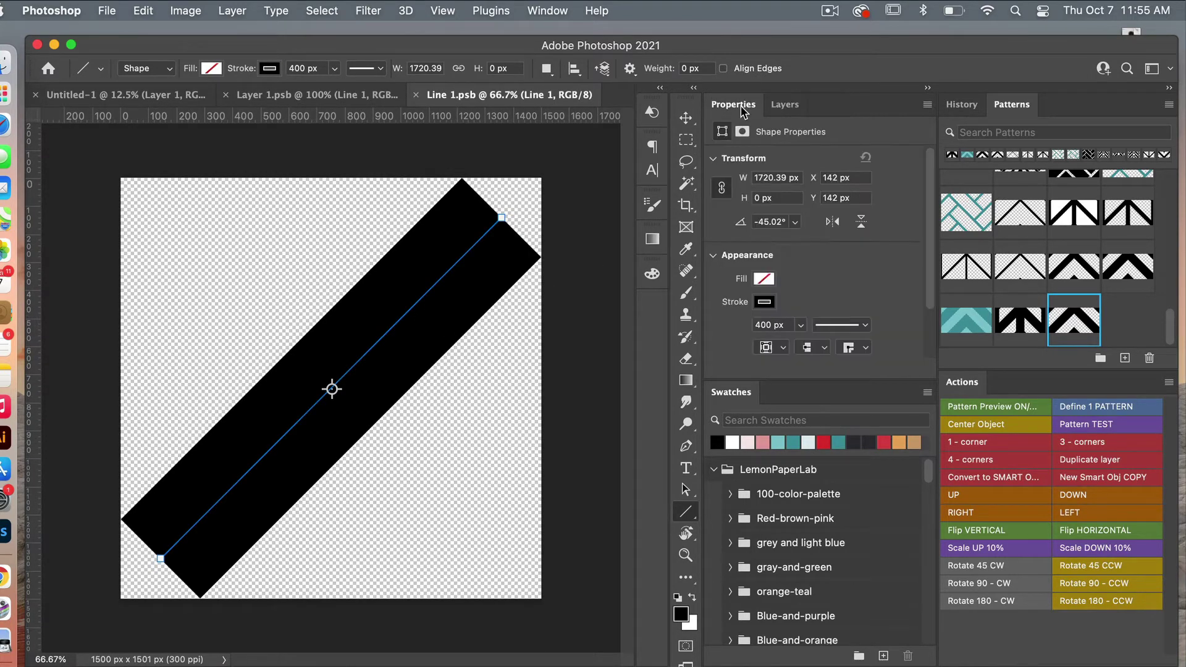
pyautogui.scroll(-1, 836, 282)
pyautogui.click(768, 311)
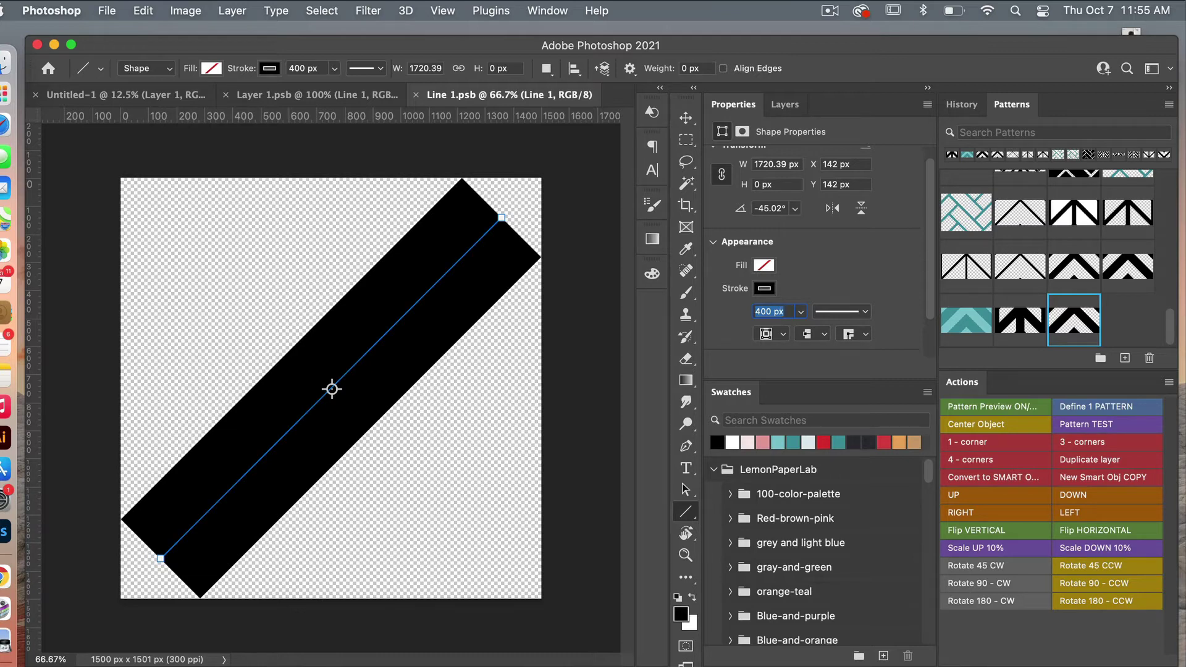
pyautogui.write('200')
pyautogui.press('Return')
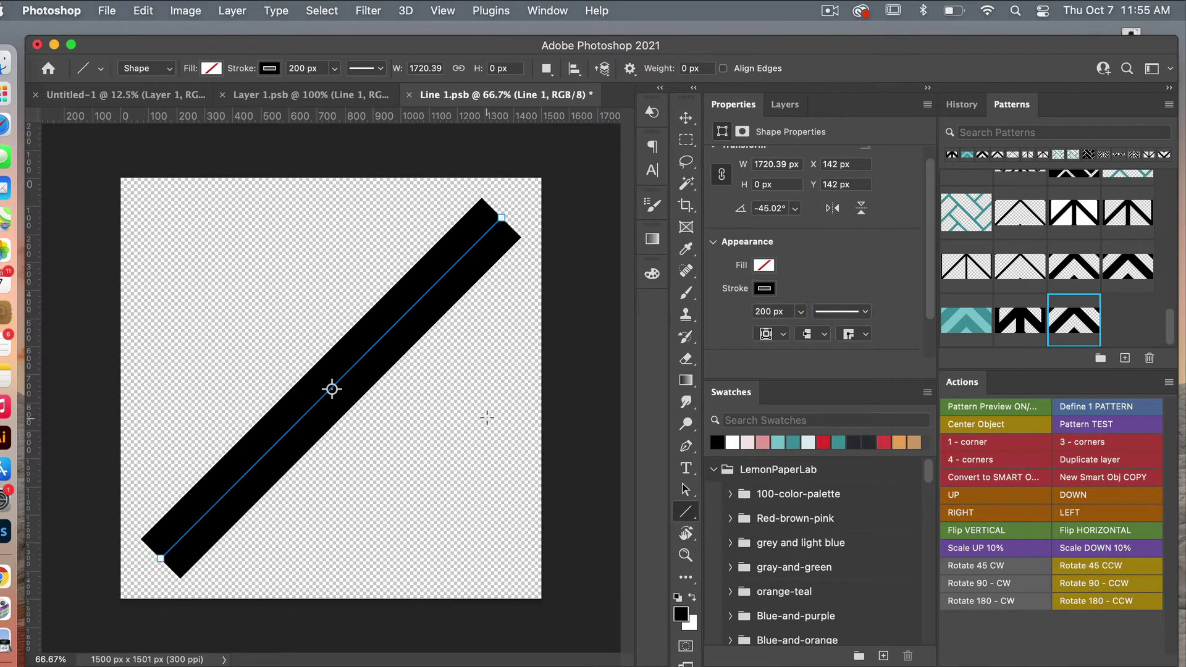
# Save and close the Line 1 and Layer 1 smart object documents, and show the main document's layer list.
pyautogui.press('super+s')
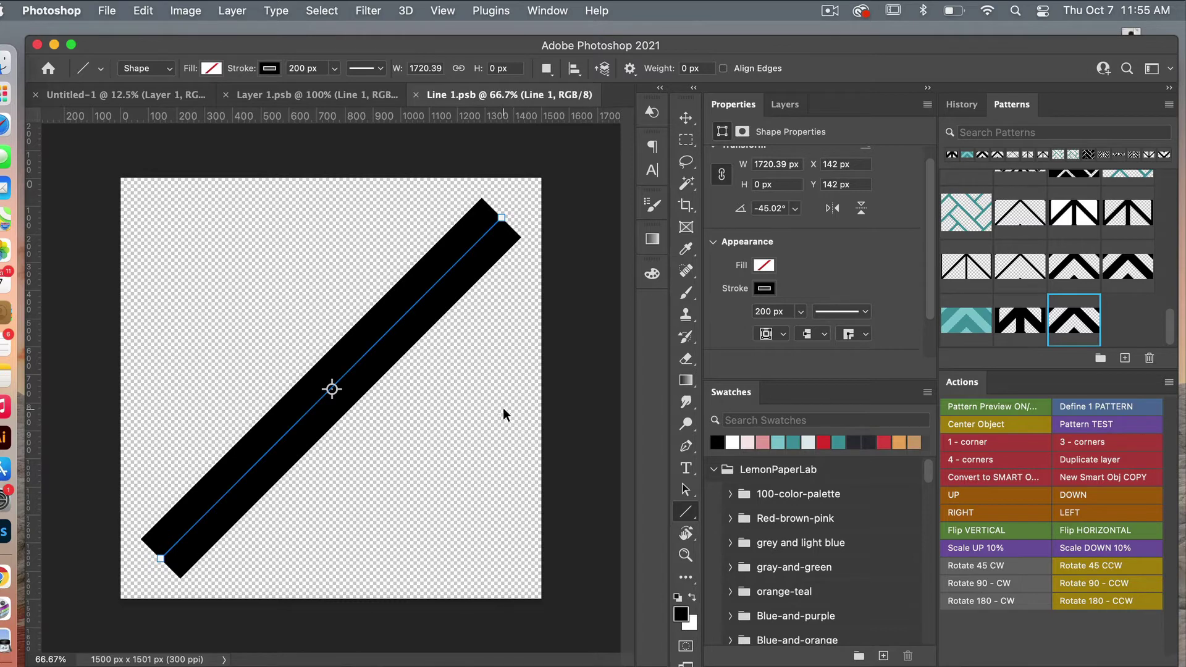
pyautogui.press('super+w')
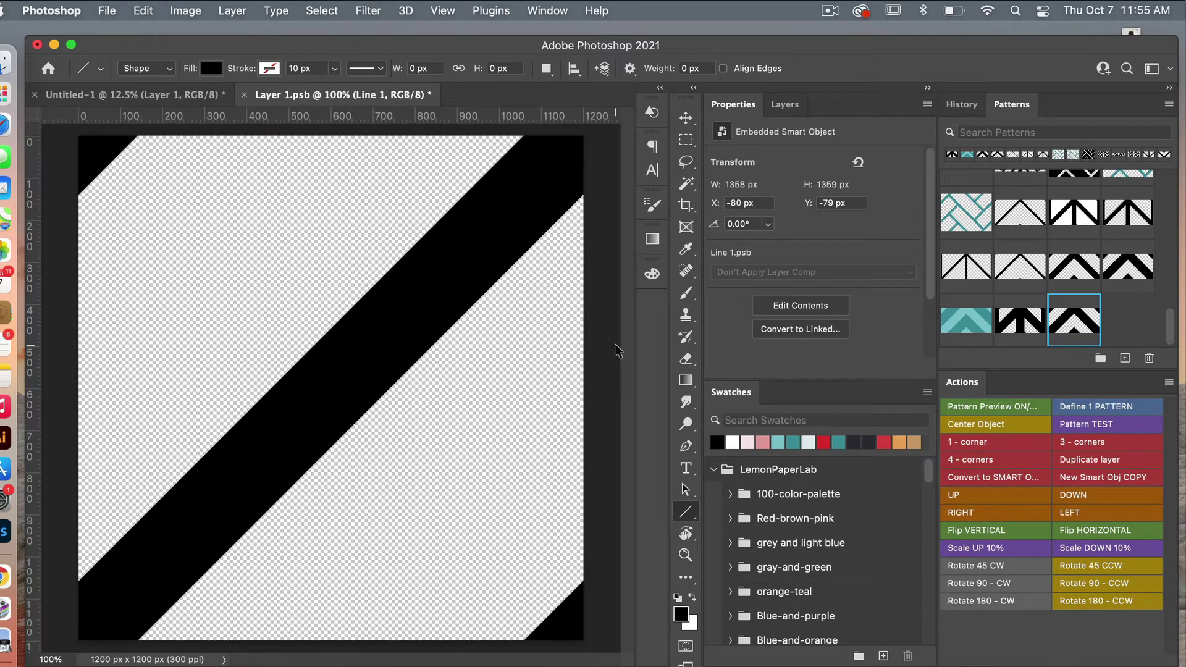
pyautogui.press('super+s')
pyautogui.press('super+w')
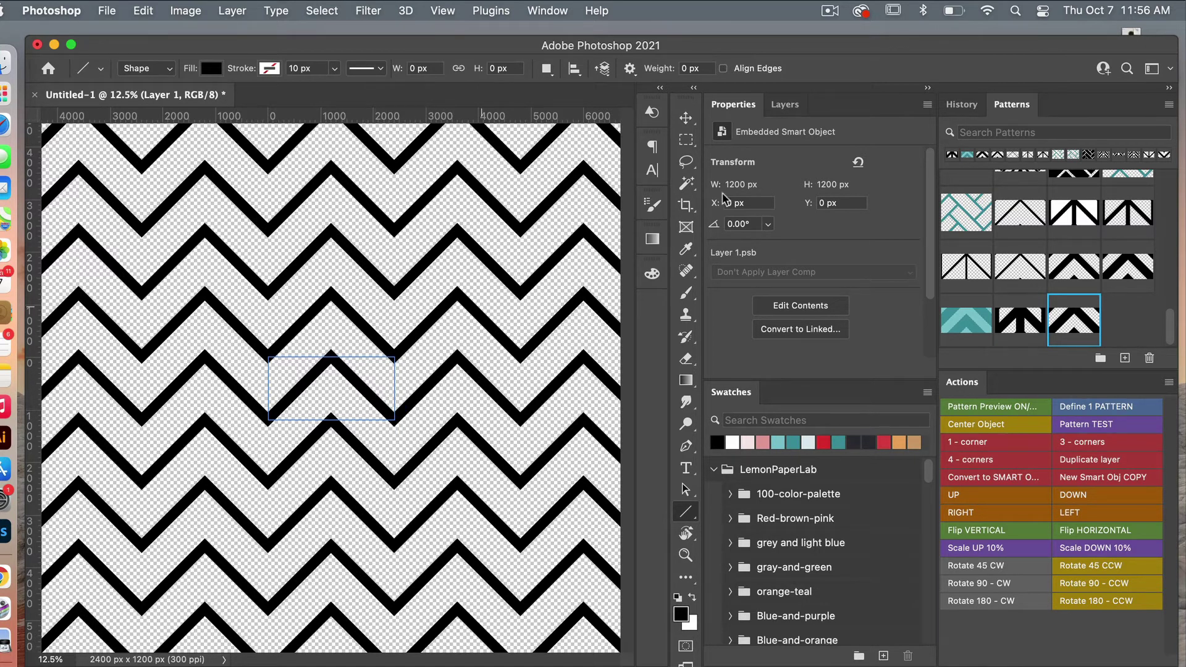
pyautogui.click(787, 110)
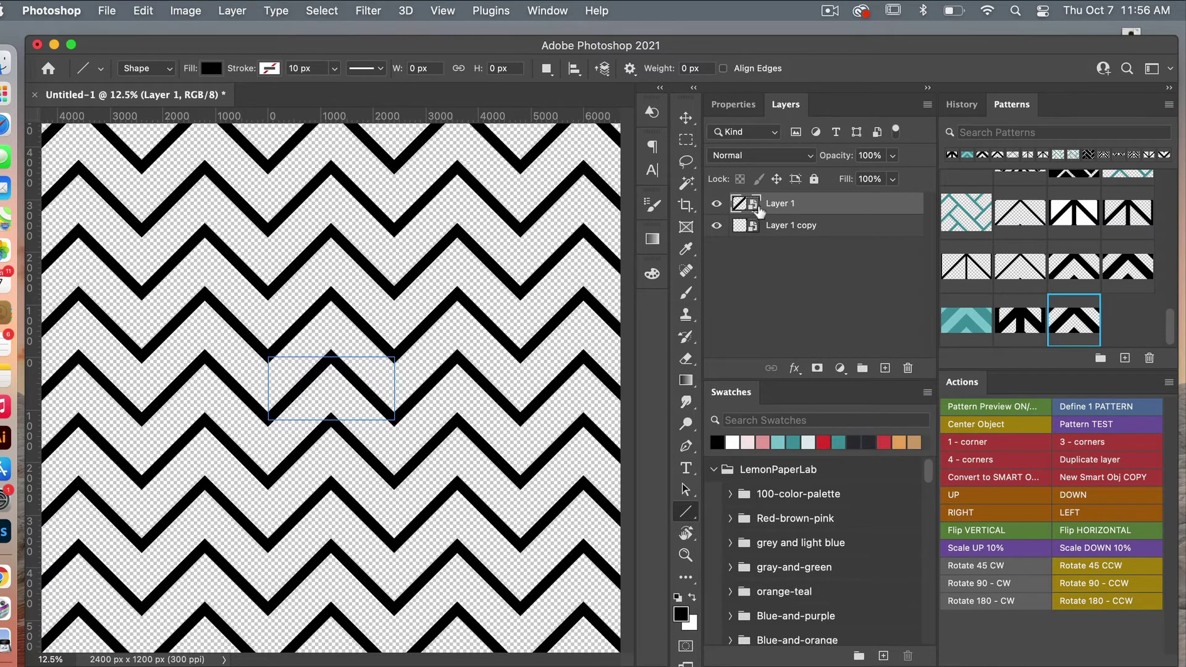
# Open Layer 1's smart object contents and duplicate the Line 1 layer as Line 1 copy 3.
pyautogui.doubleClick(754, 209)
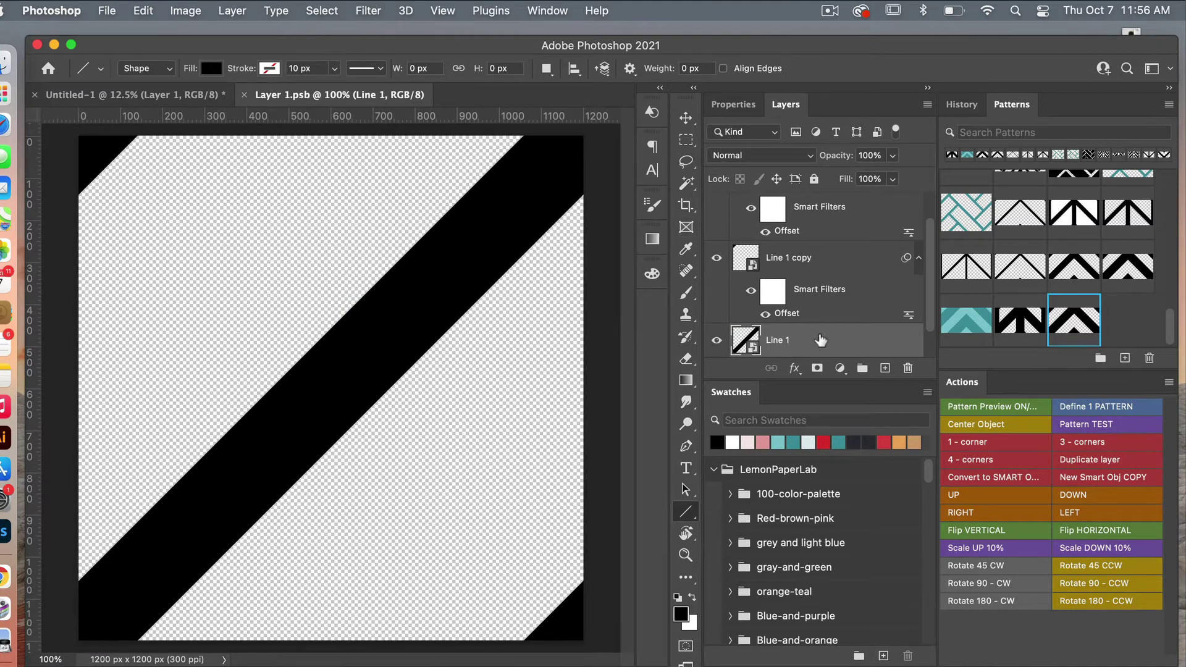
pyautogui.scroll(-1, 809, 333)
pyautogui.rightClick(798, 333)
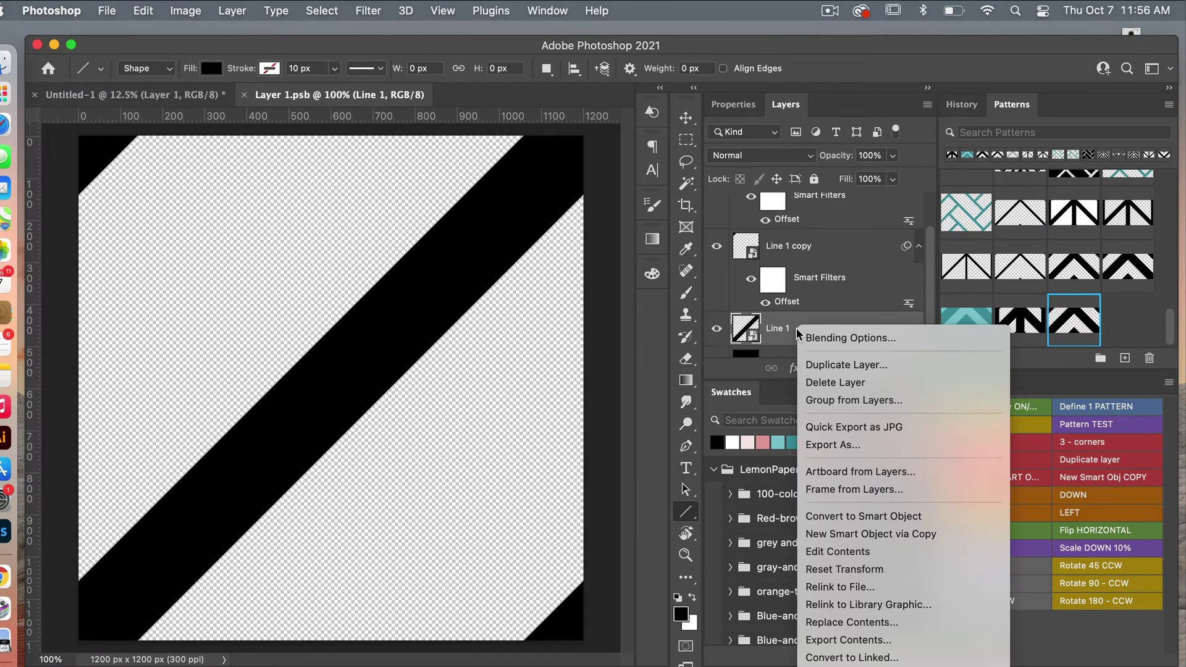
pyautogui.click(853, 364)
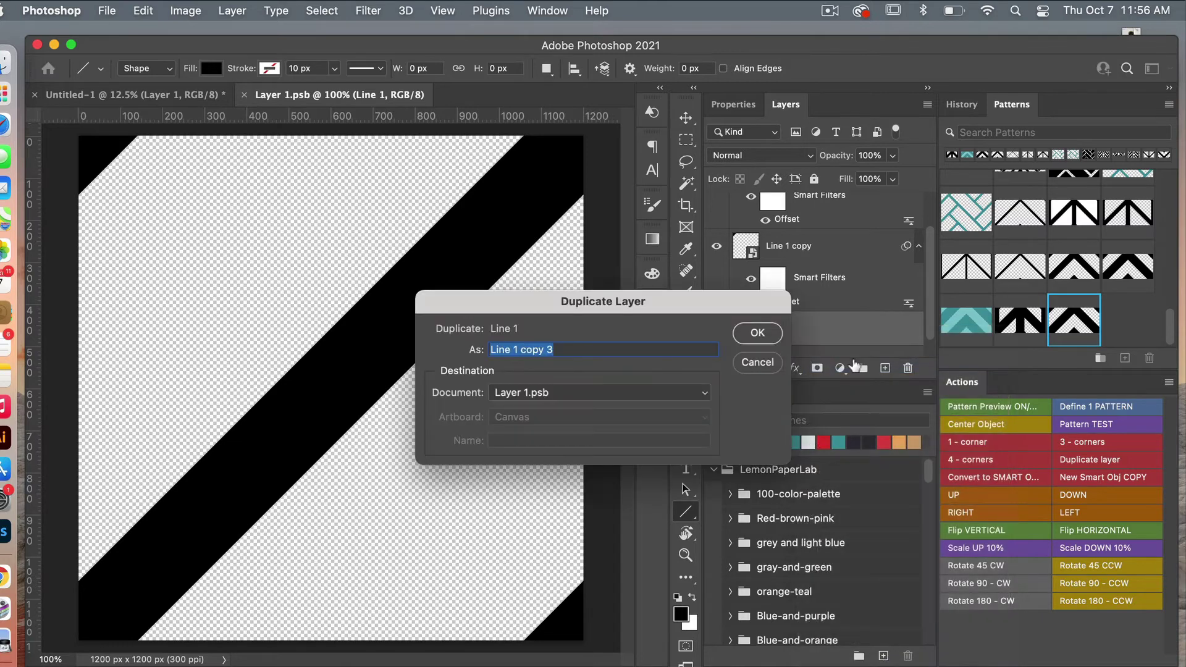
pyautogui.click(772, 337)
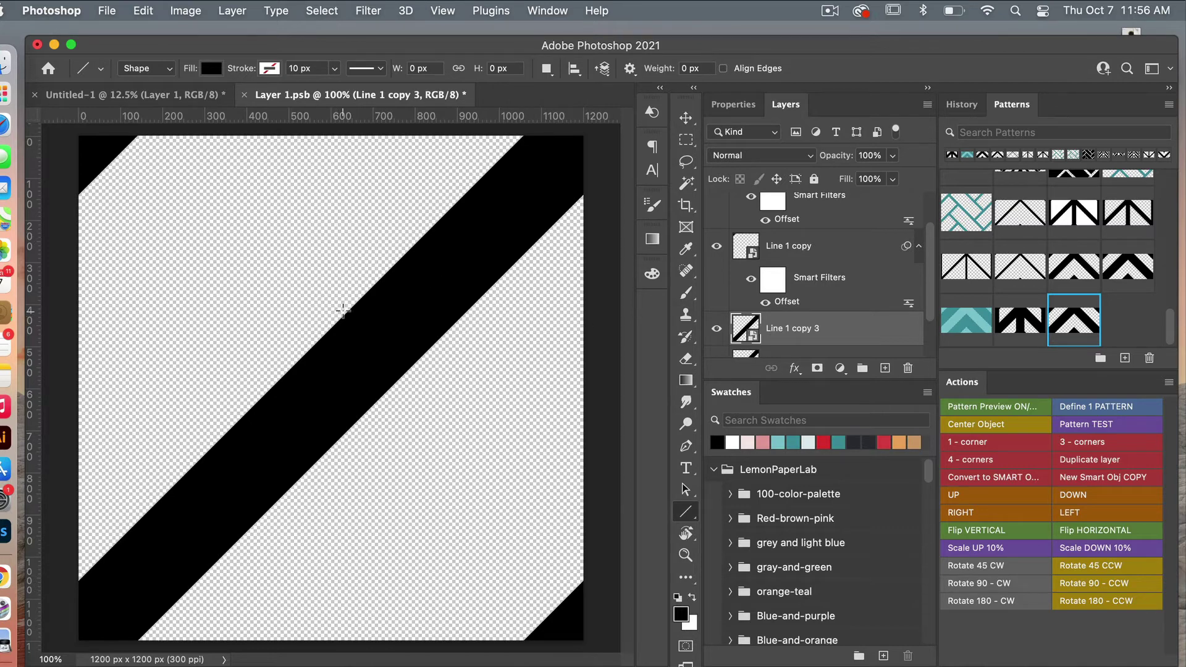
# Rotate Line 1 copy 3 by -45° and move the vertical line so it is centred on the canvas's right edge.
pyautogui.hotkey('ctrl', 't')
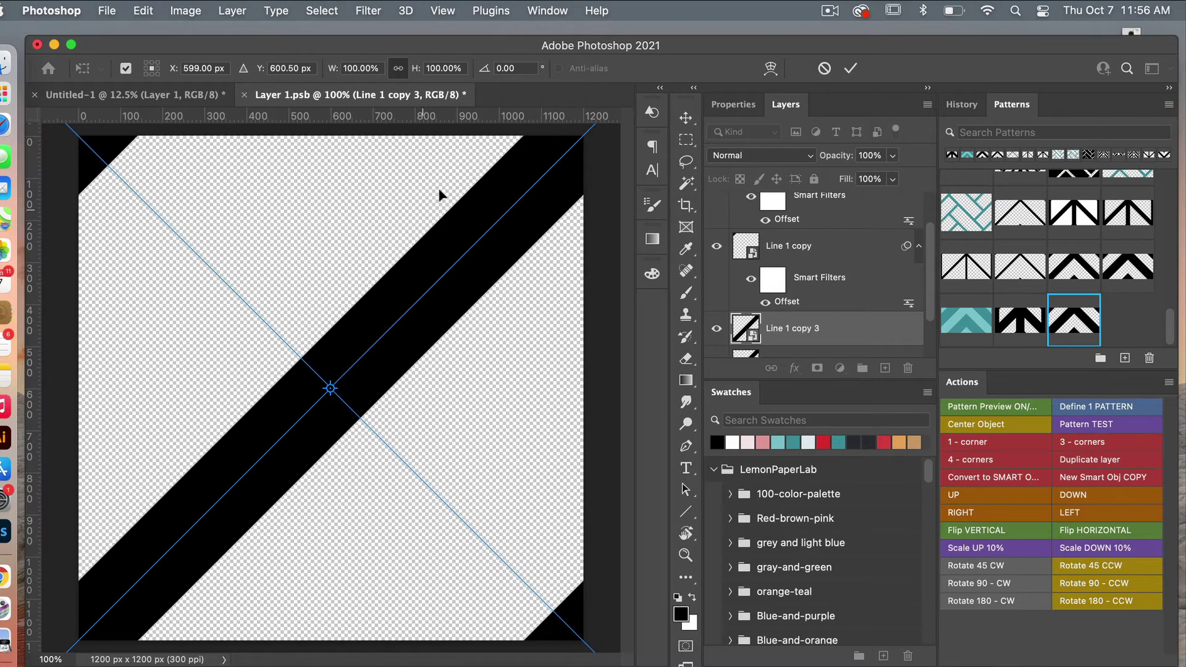
pyautogui.click(520, 68)
pyautogui.write('-45')
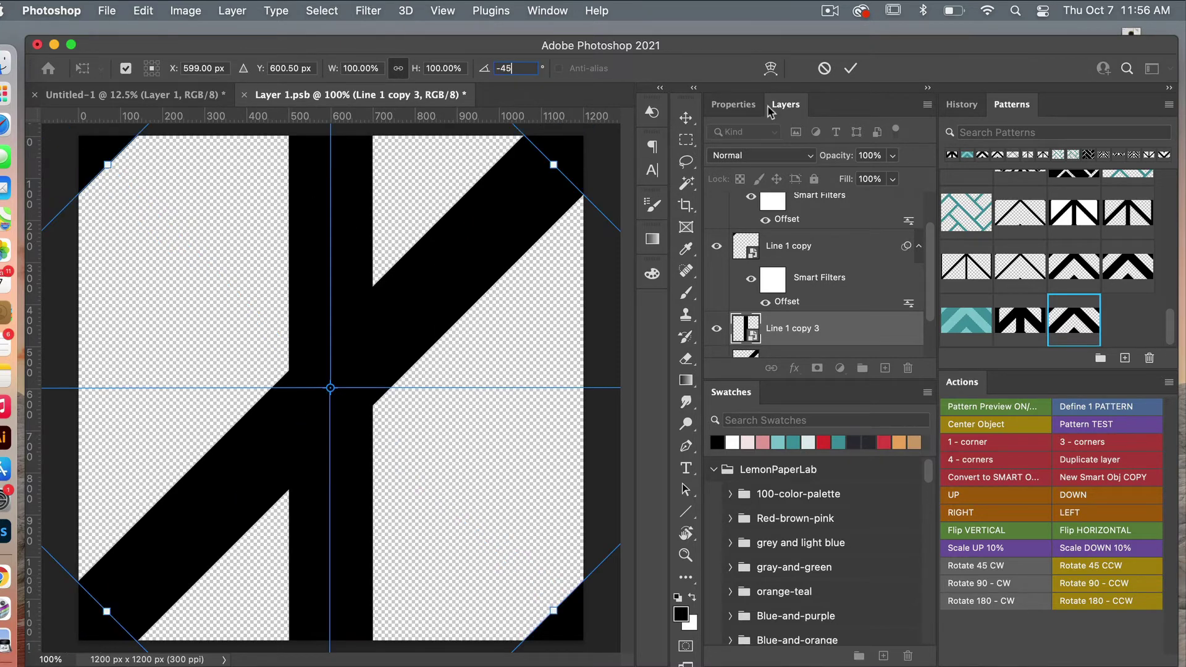
pyautogui.click(851, 70)
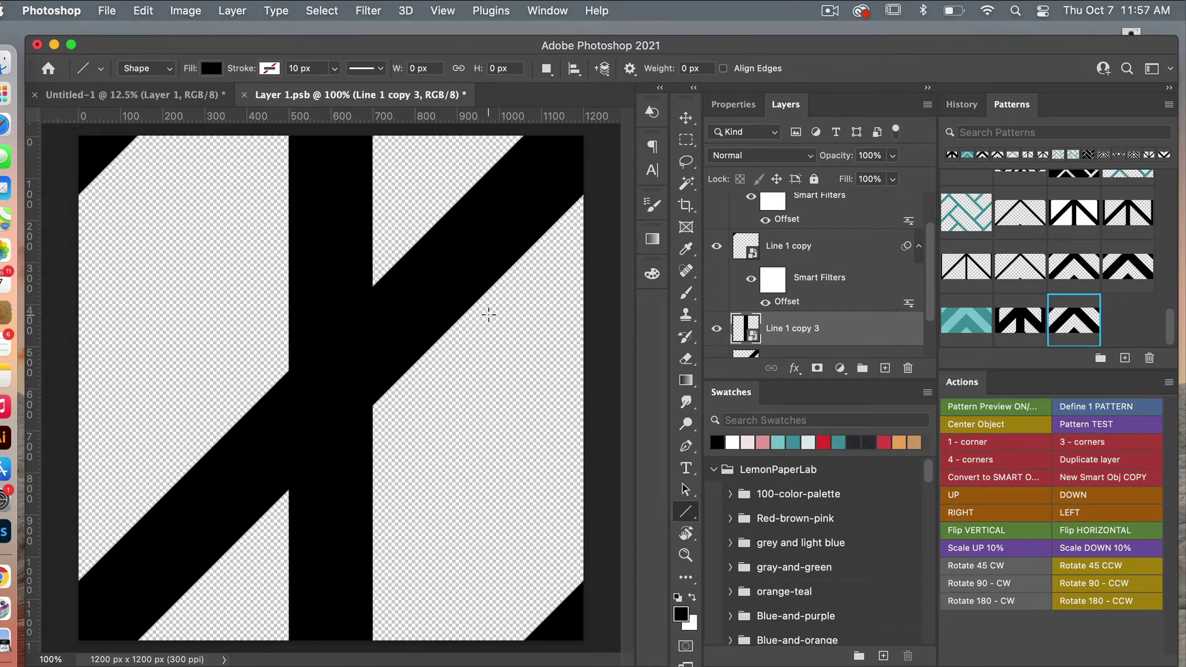
pyautogui.press('v')
pyautogui.moveTo(331, 389); pyautogui.dragTo(588, 290)
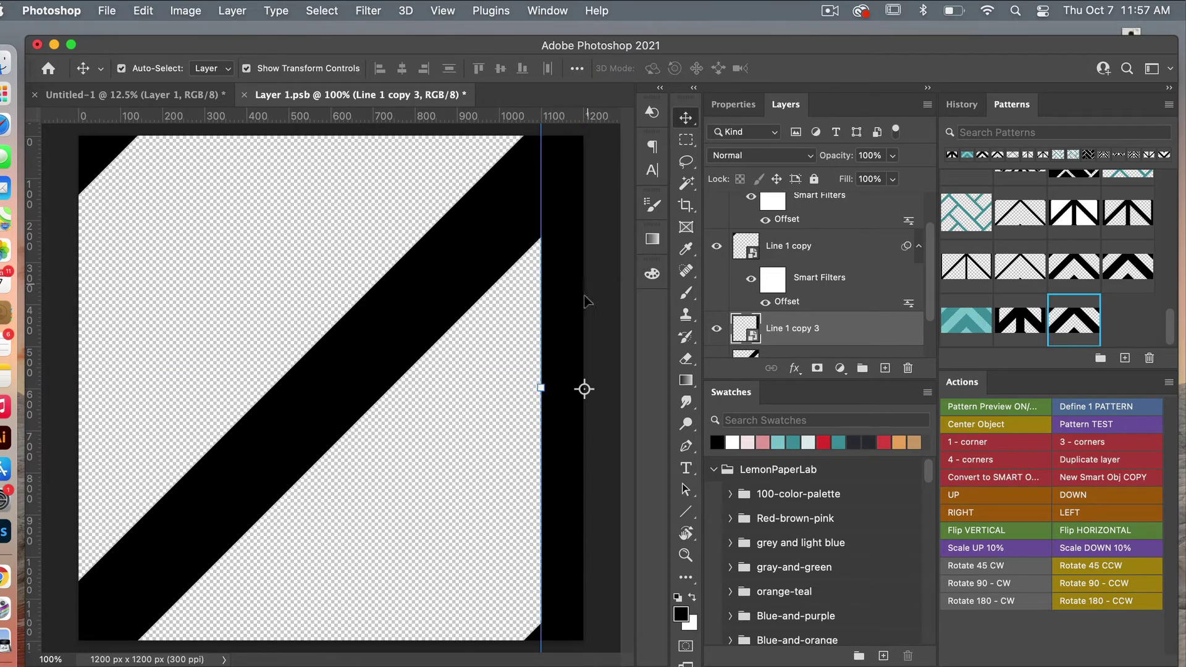
# Duplicate the vertical line layer as Line 1 copy 4 and move the copy so it is centred on the canvas's left edge.
pyautogui.rightClick(801, 334)
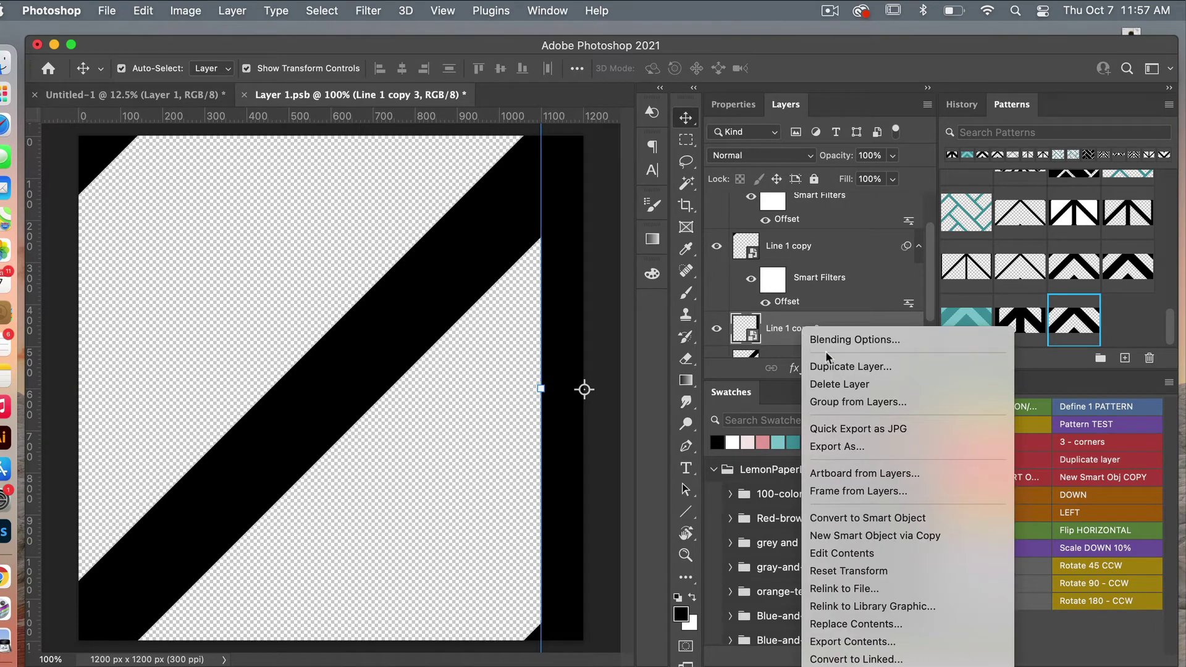
pyautogui.click(843, 367)
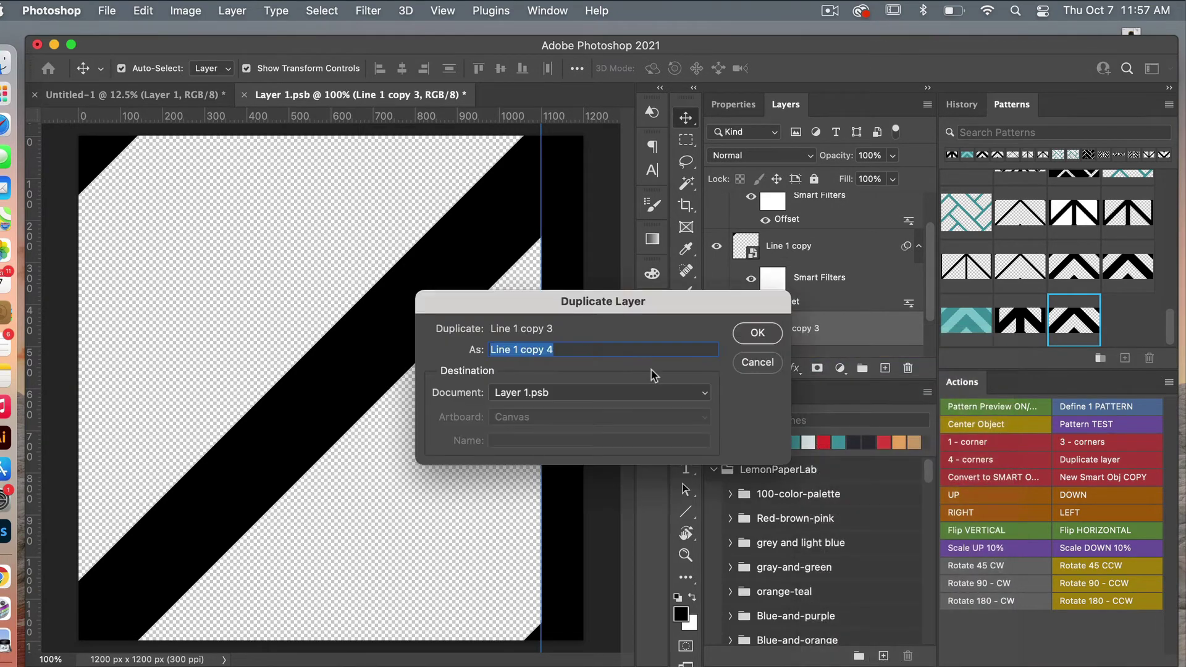
pyautogui.click(750, 337)
pyautogui.moveTo(544, 353); pyautogui.dragTo(63, 375)
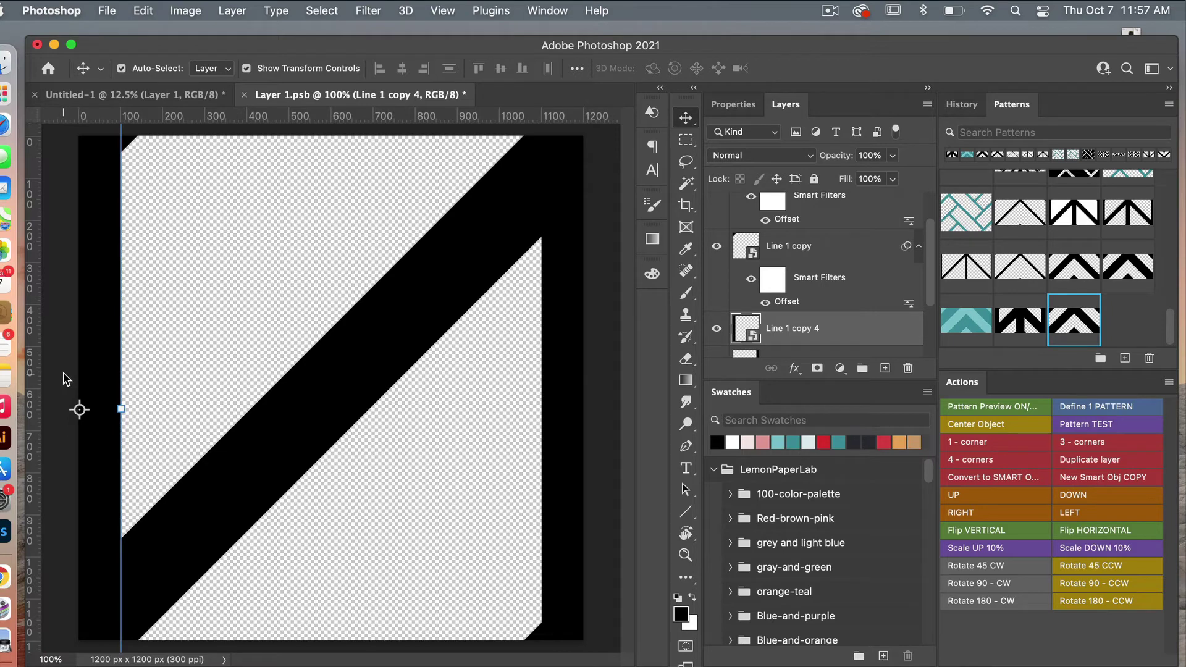
pyautogui.press('super+minus')
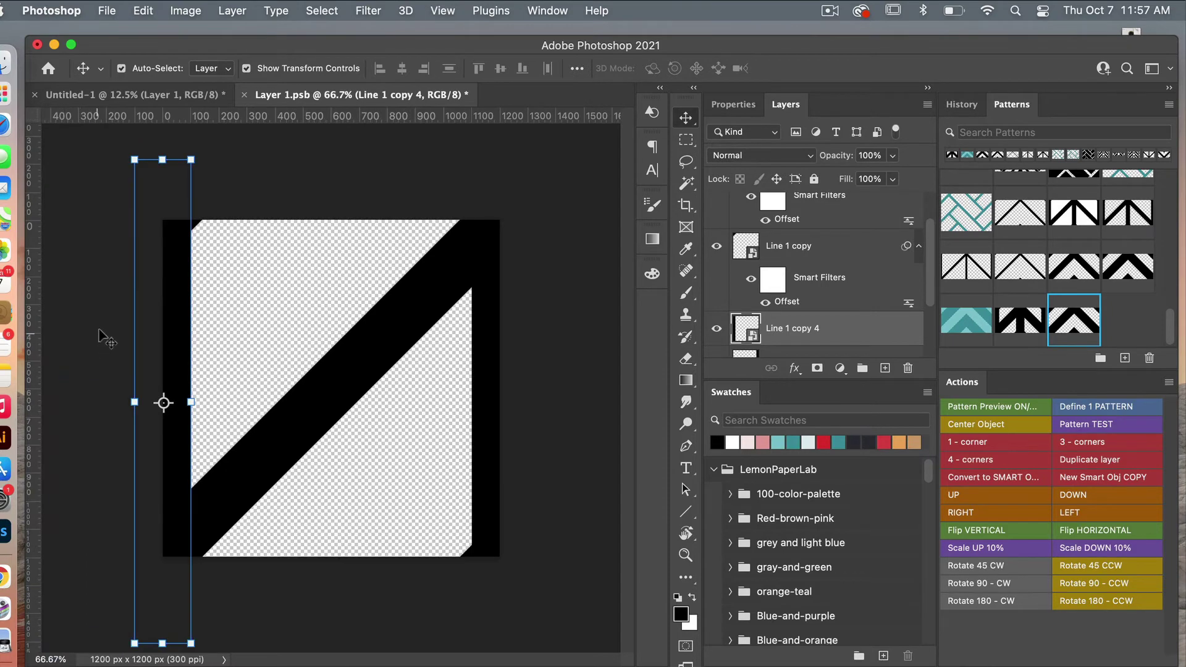
pyautogui.moveTo(159, 324); pyautogui.dragTo(174, 318)
# Save and close the Layer 1 smart object document, and define the chevron tile with vertical lines as a new pattern.
pyautogui.press('super+s')
pyautogui.press('super+w')
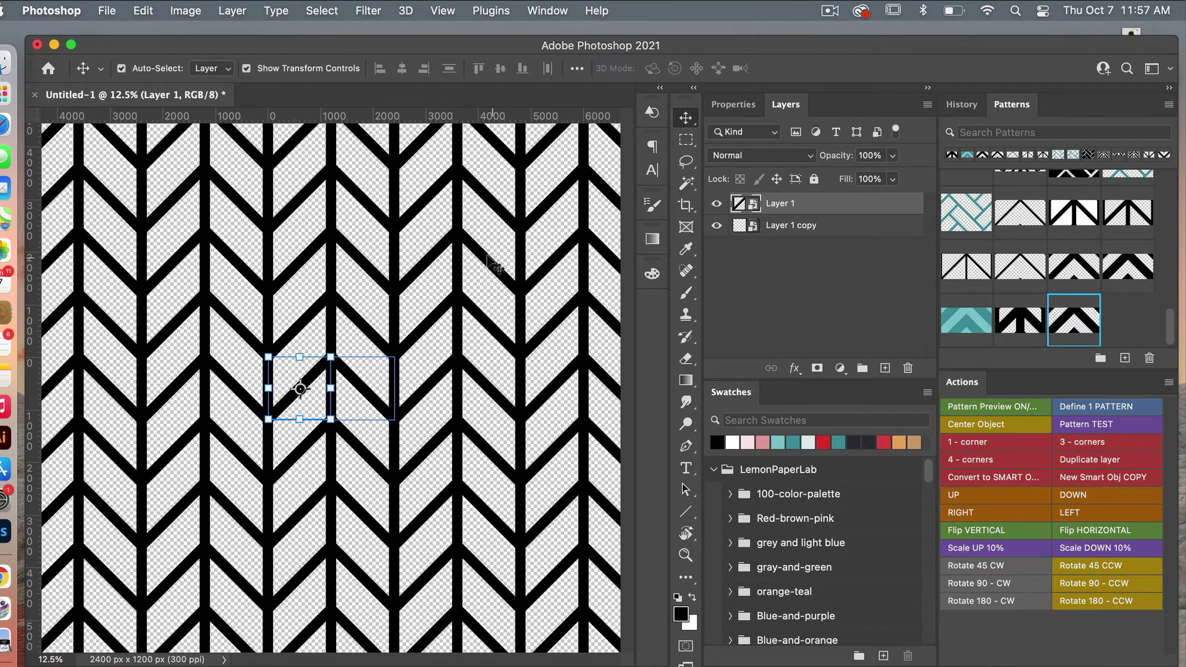
pyautogui.click(143, 10)
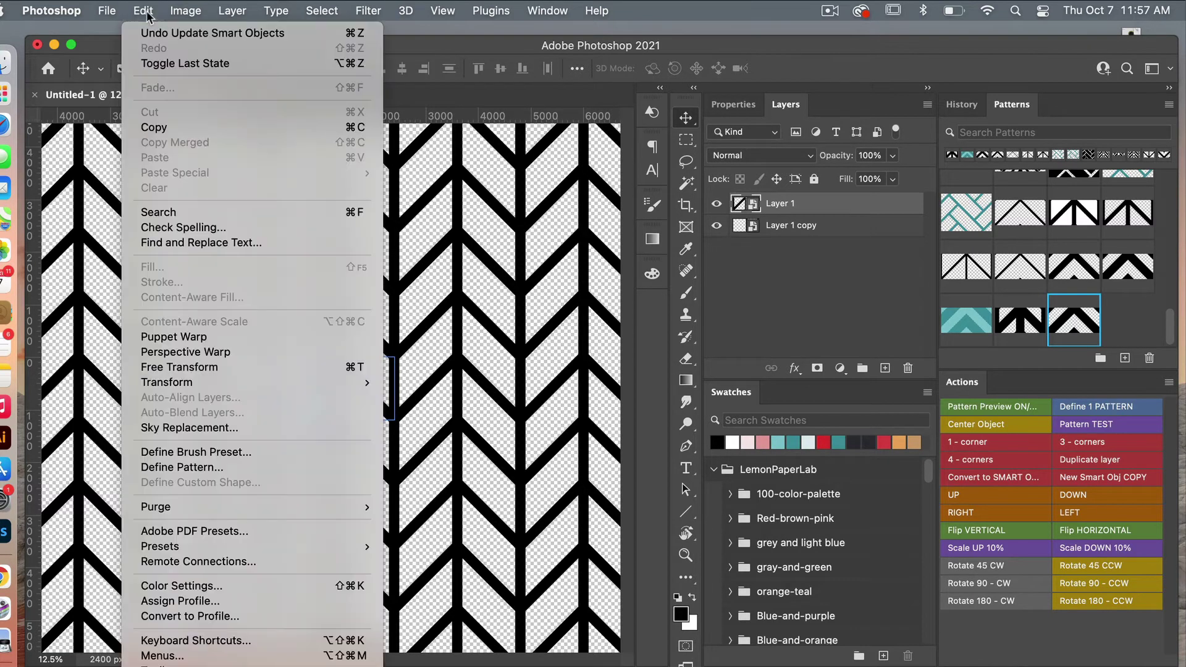
pyautogui.click(181, 467)
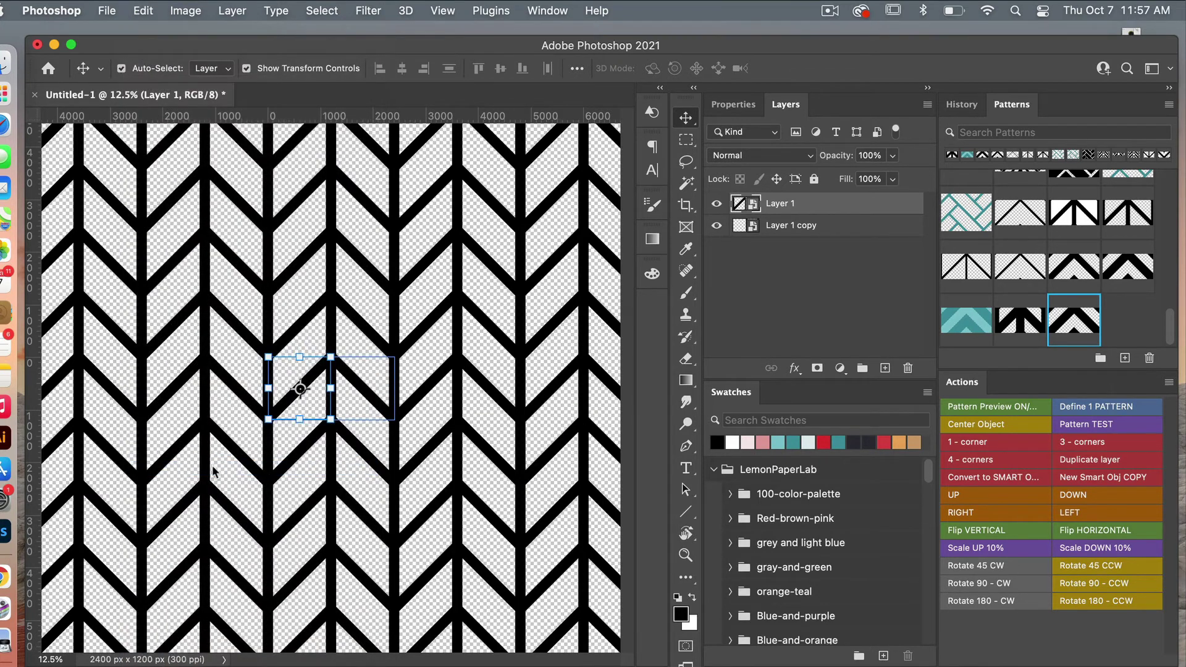
pyautogui.click(785, 374)
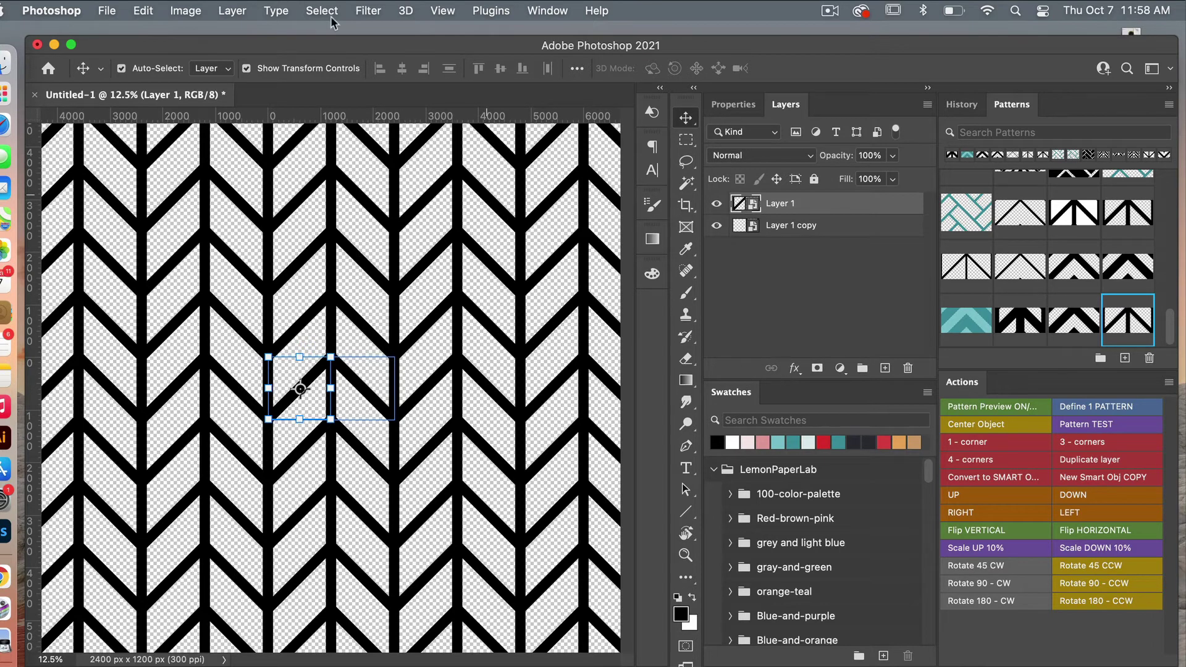
# Create a new 3600 x 3600 px document at 300 ppi with a transparent background and an artboard.
pyautogui.click(106, 10)
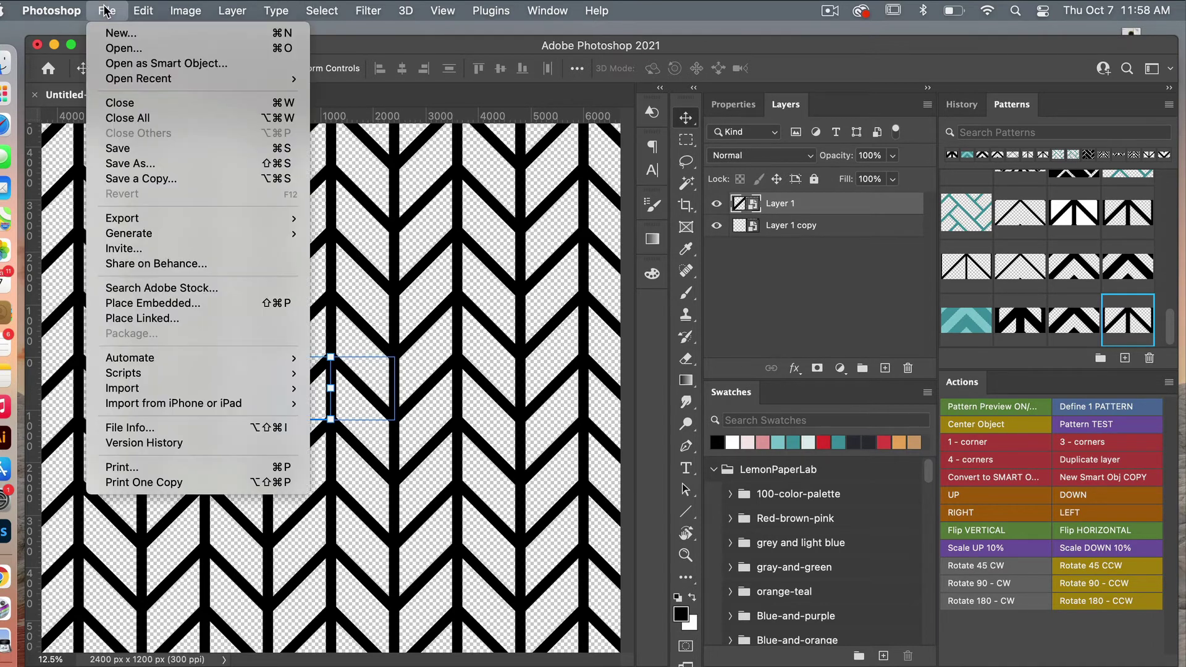
pyautogui.click(118, 33)
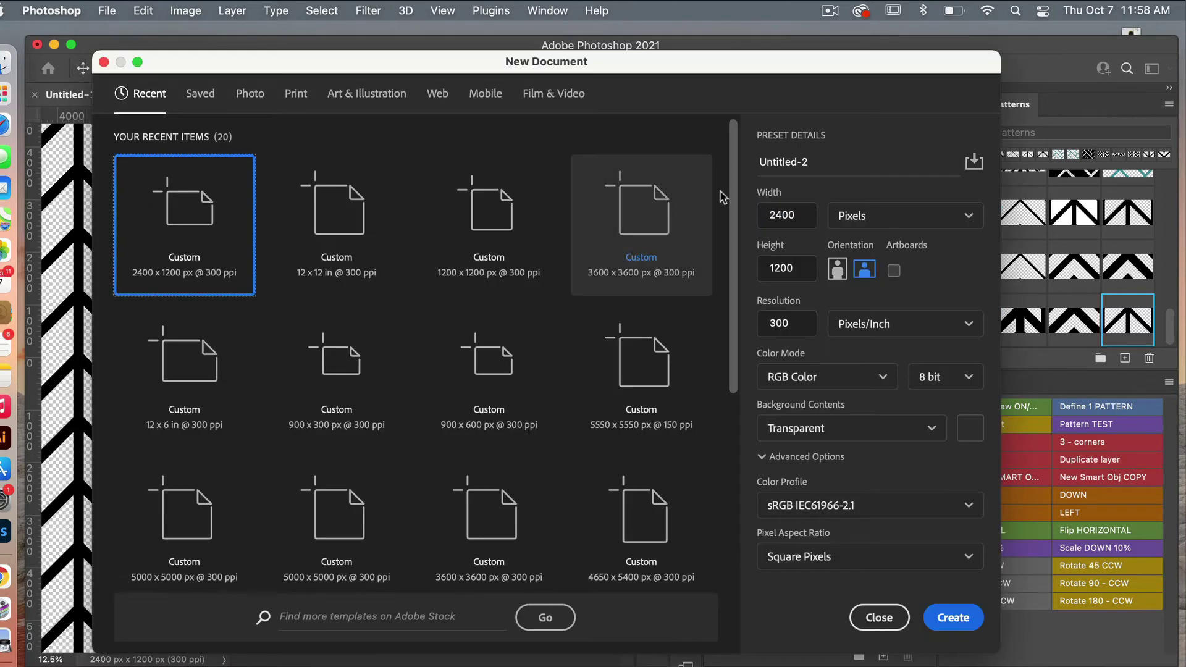
pyautogui.click(689, 206)
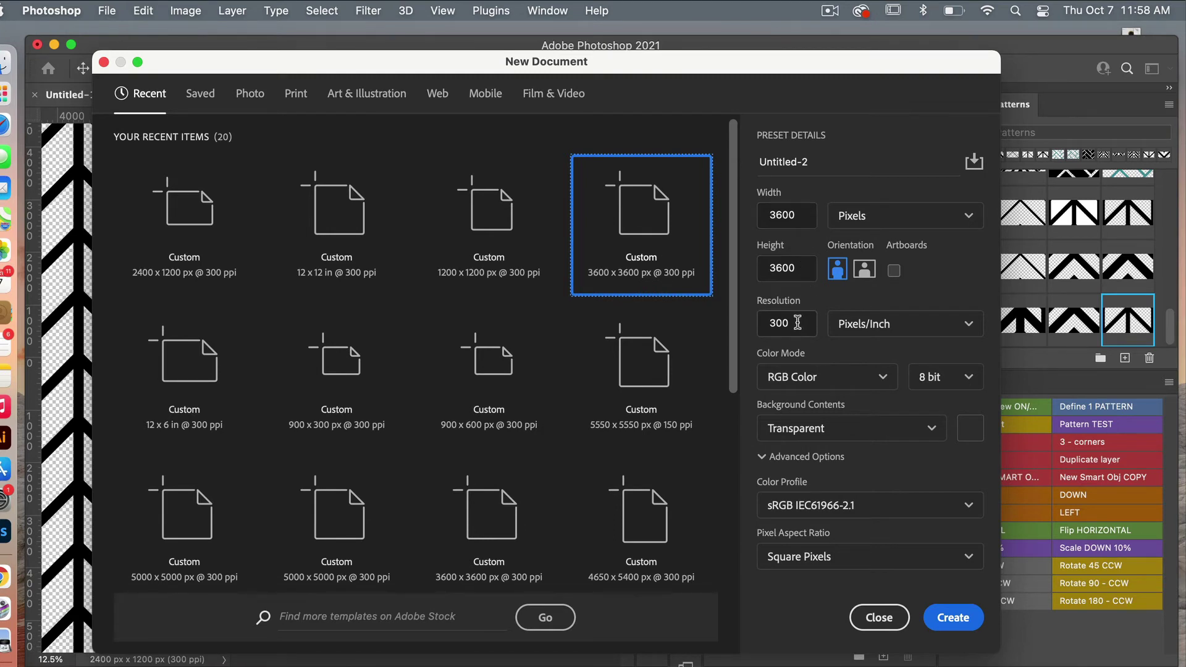
pyautogui.click(894, 272)
pyautogui.click(955, 617)
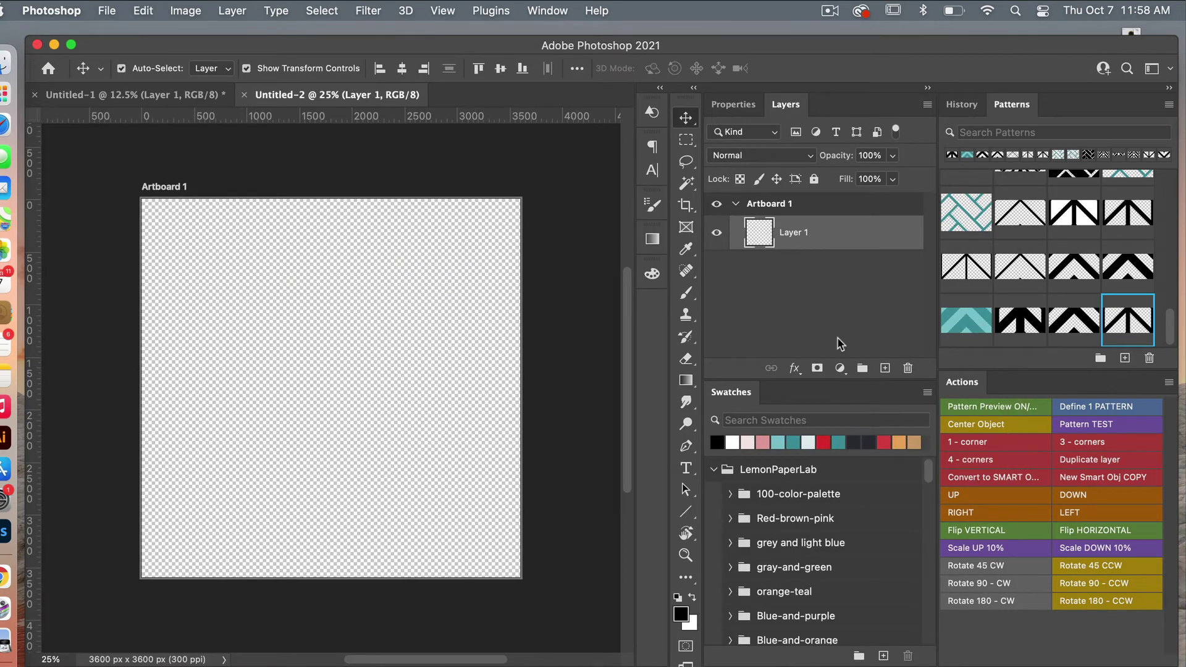
# Add a solid color fill layer in white (fff) to the artboard.
pyautogui.click(839, 368)
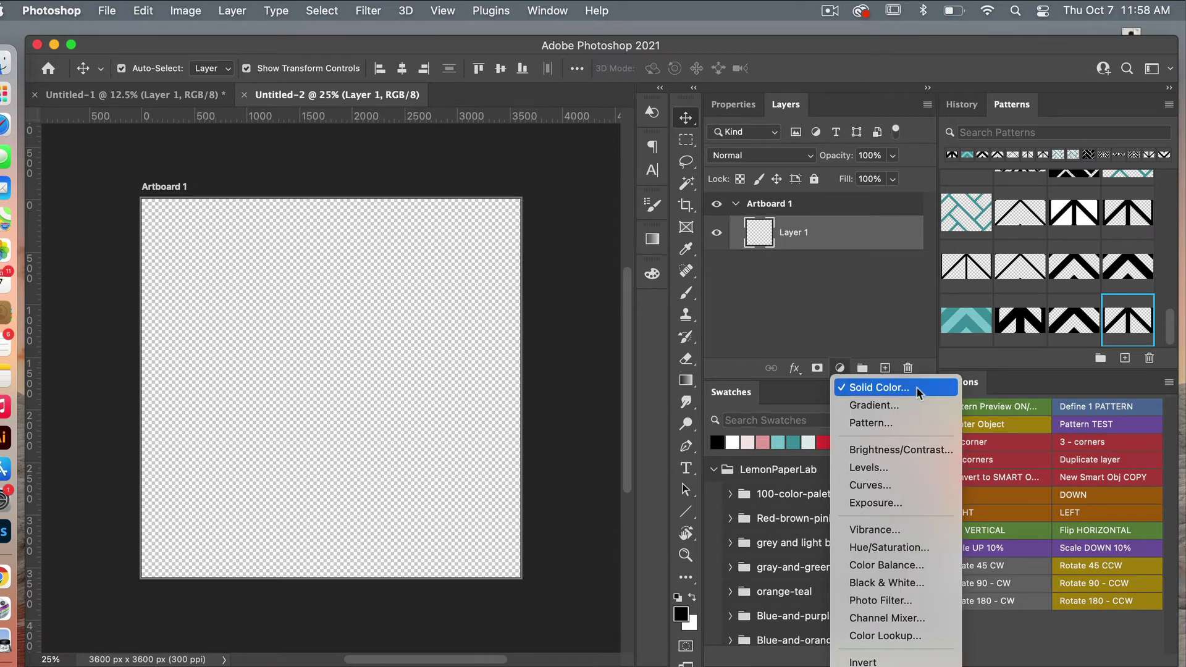
pyautogui.click(917, 386)
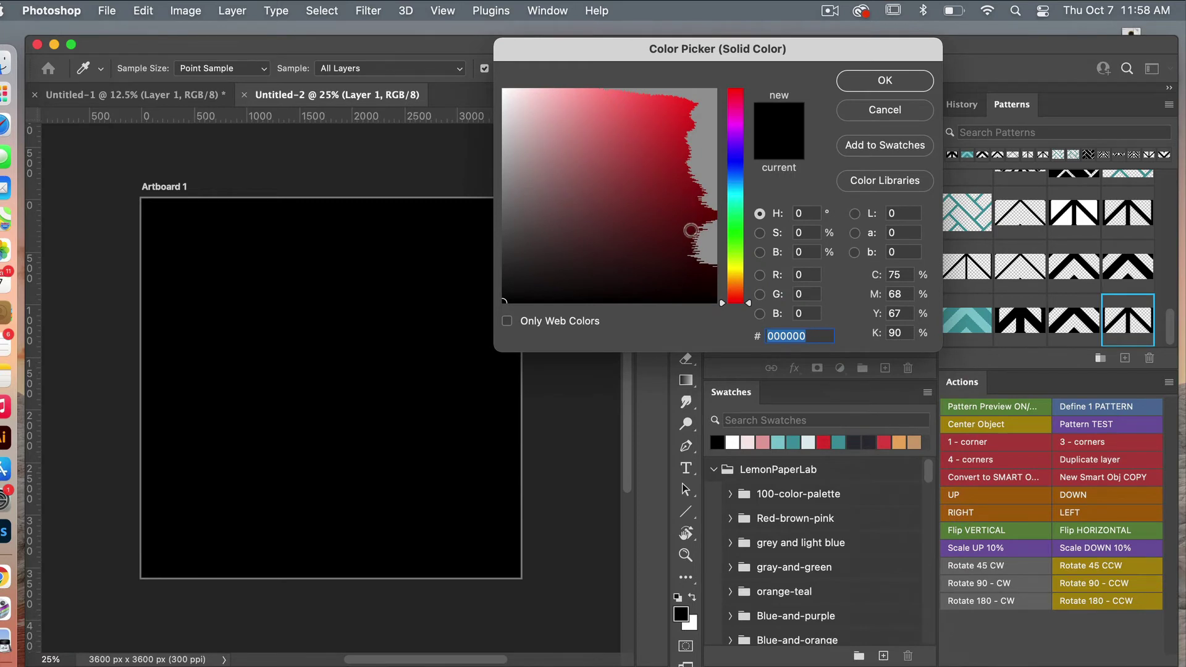
pyautogui.write('fff')
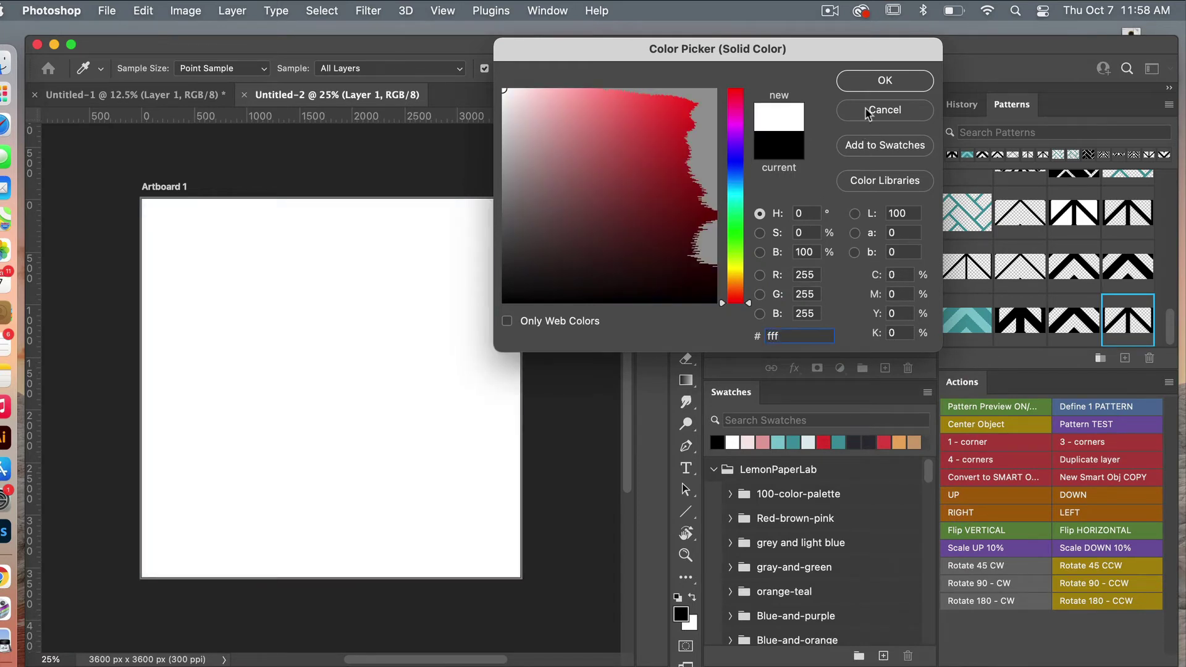
pyautogui.click(888, 80)
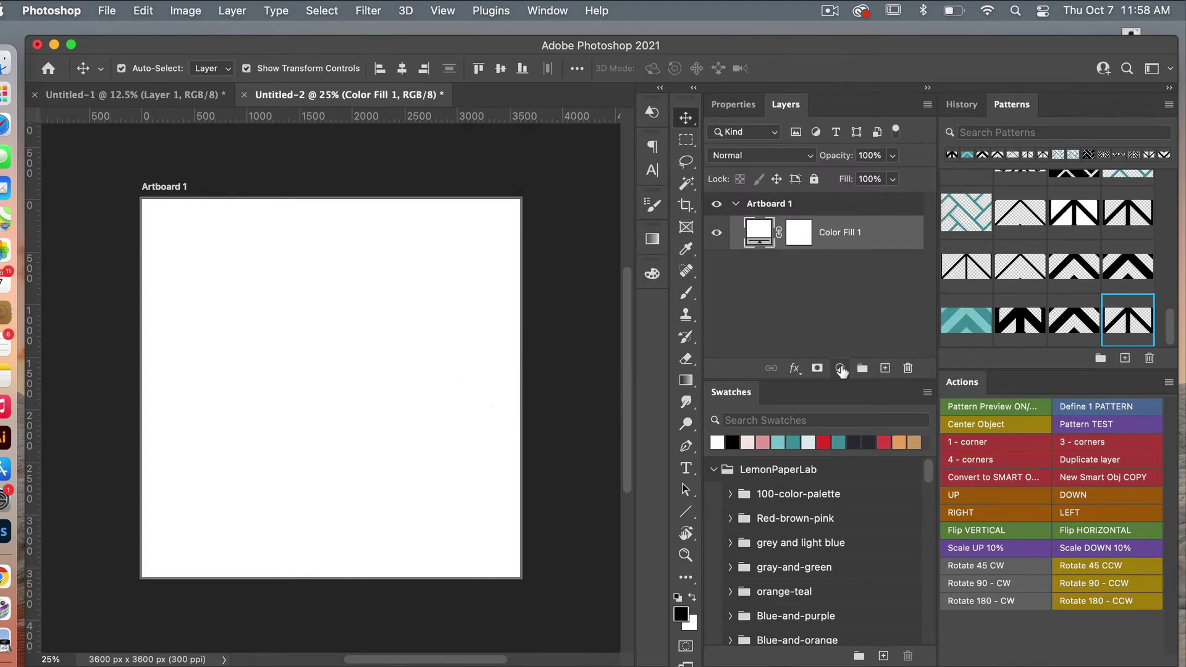
# Add a pattern fill layer above the white fill and apply the thick black chevron pattern without vertical lines.
pyautogui.click(840, 368)
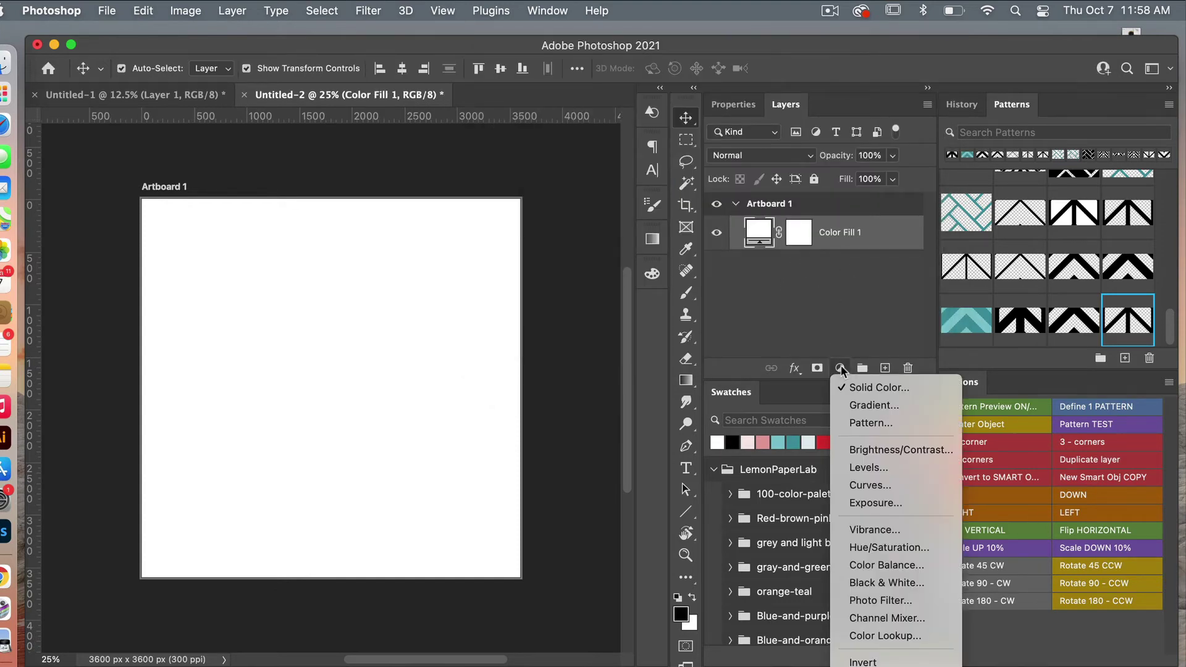
pyautogui.click(900, 423)
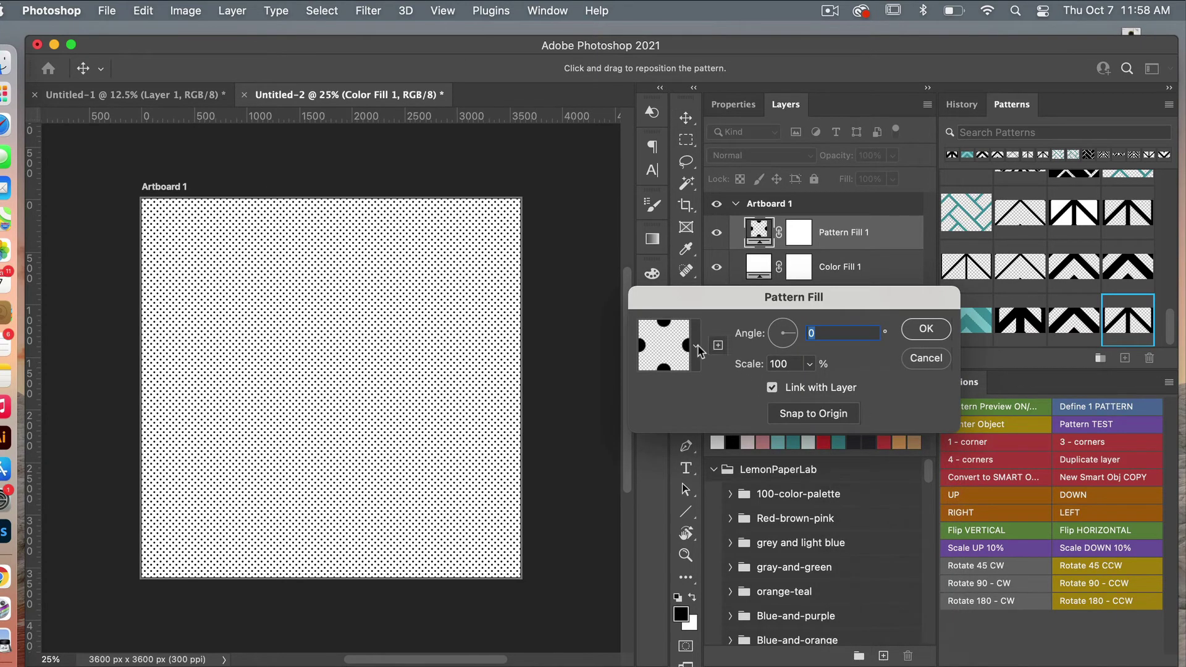
pyautogui.click(928, 331)
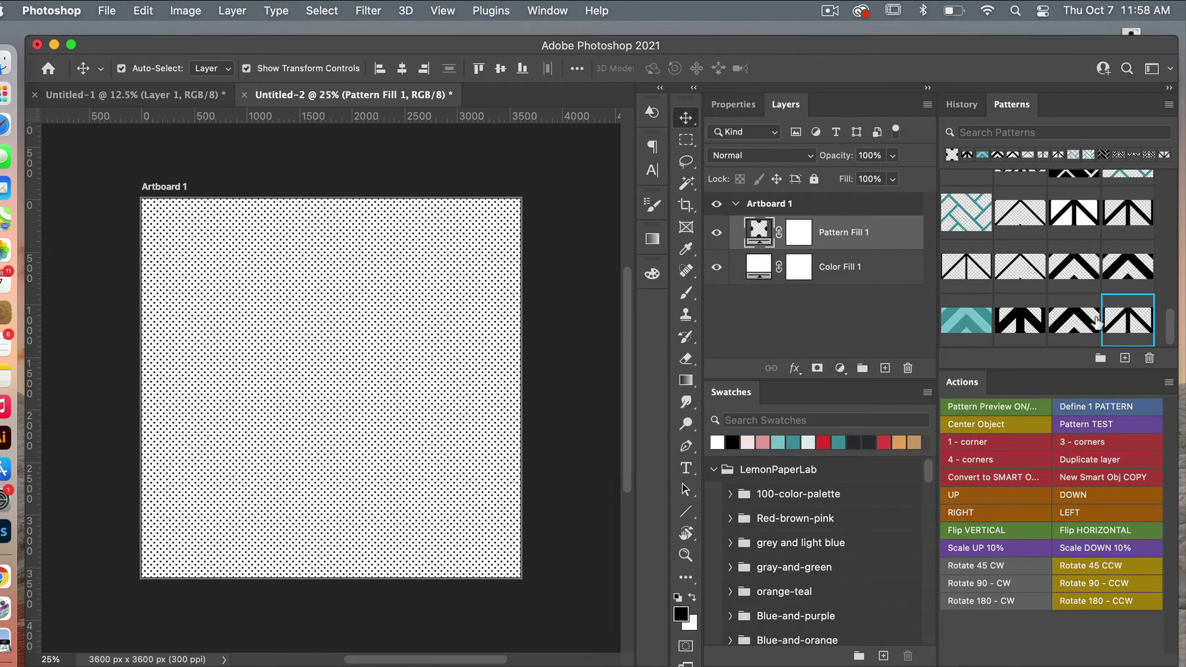
pyautogui.click(1074, 320)
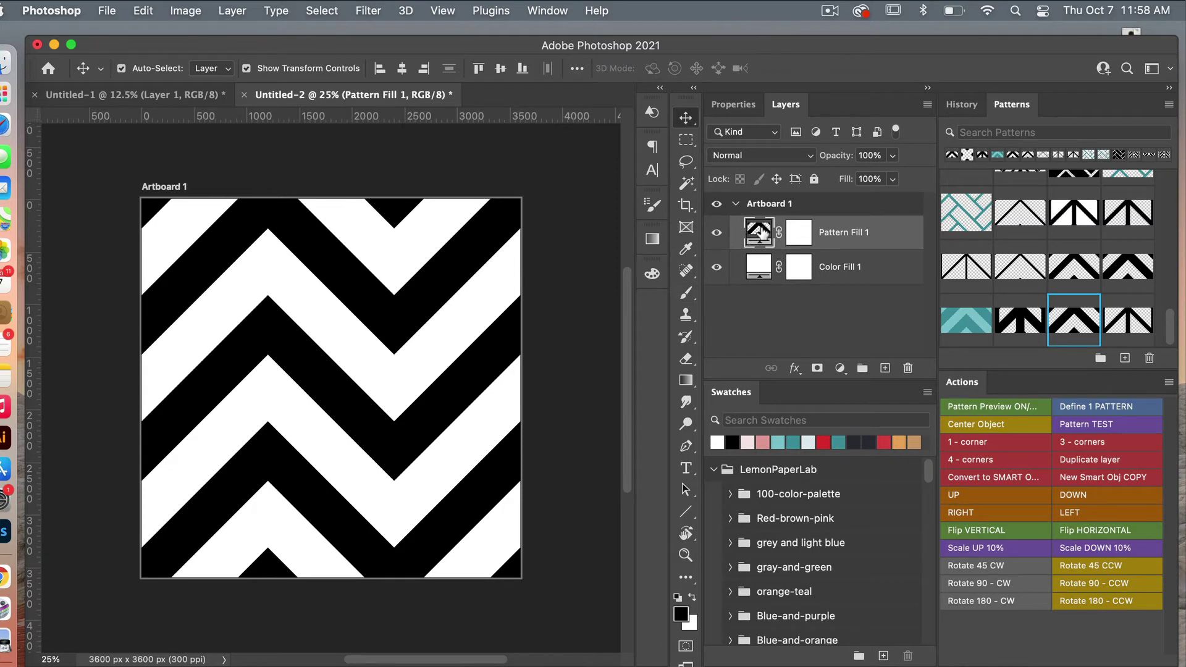
# Set the scale of the chevron pattern fill to 25%.
pyautogui.doubleClick(763, 233)
pyautogui.moveTo(705, 294); pyautogui.dragTo(621, 269)
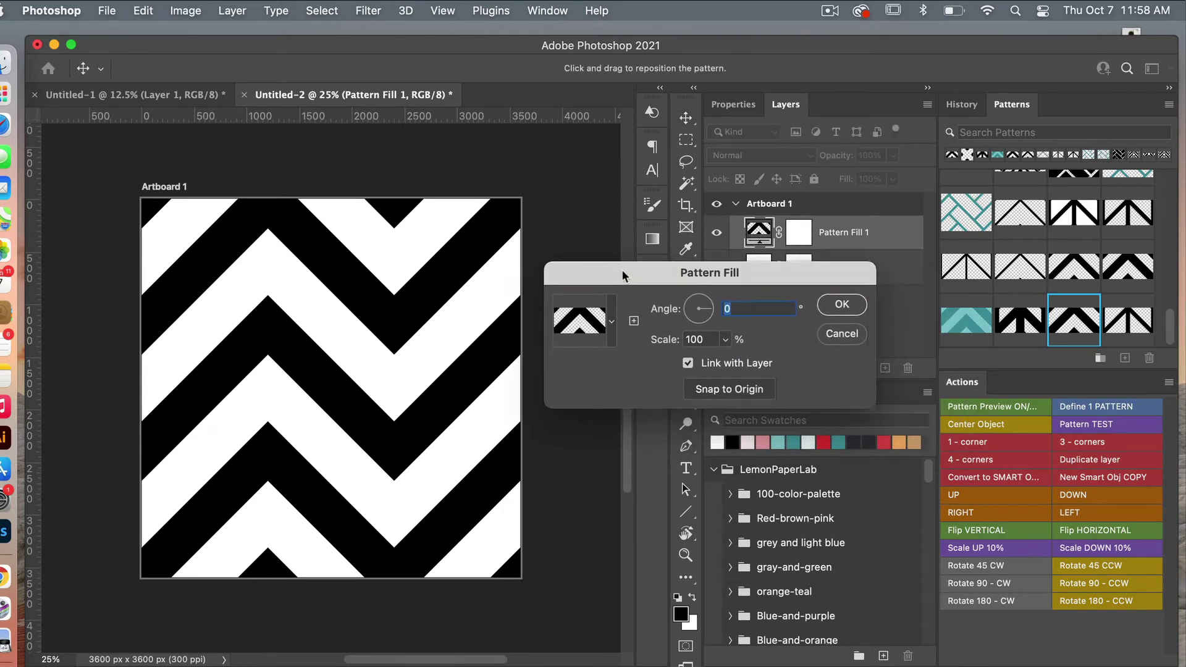
pyautogui.click(681, 338)
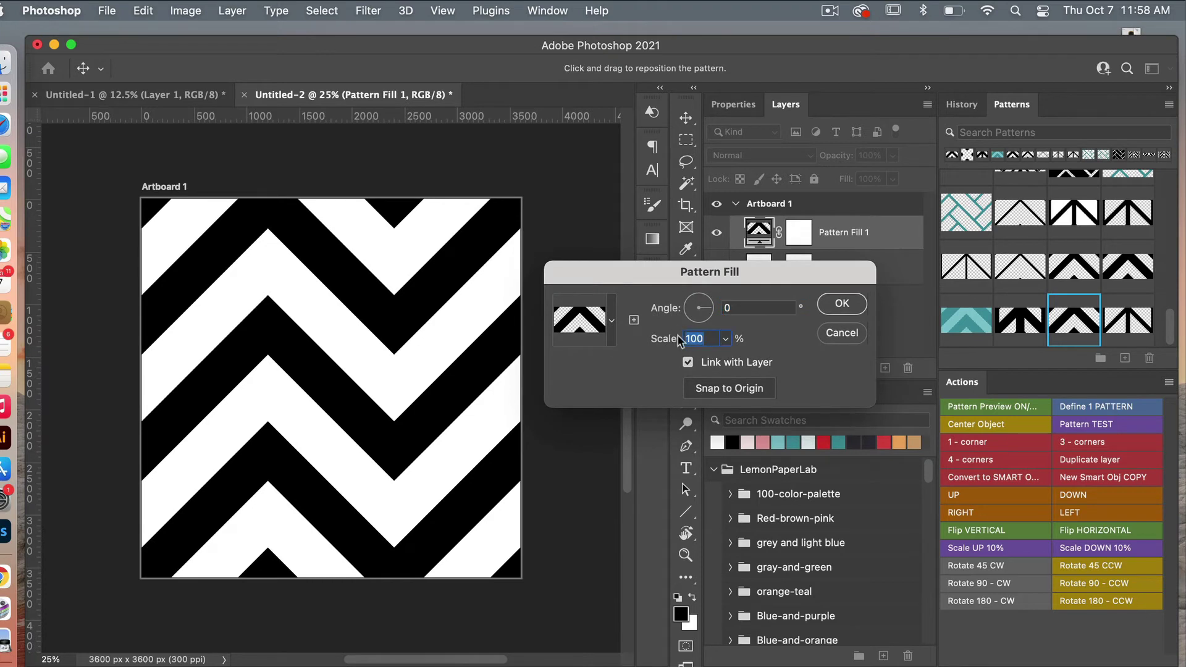
pyautogui.write('25')
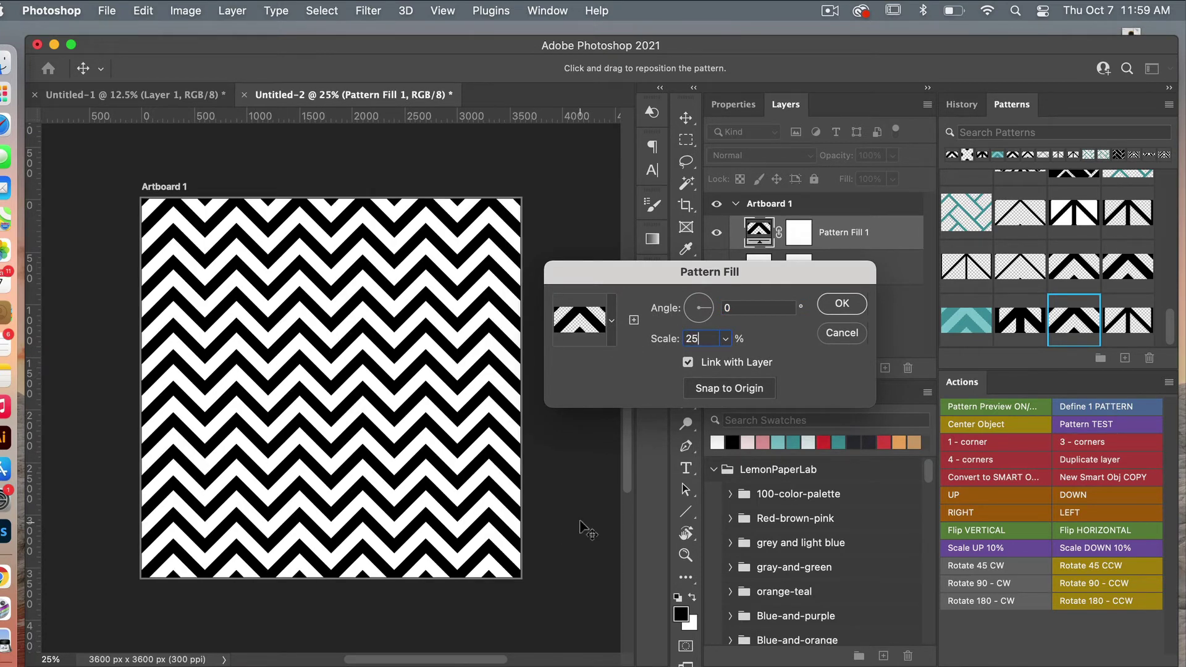
pyautogui.click(842, 306)
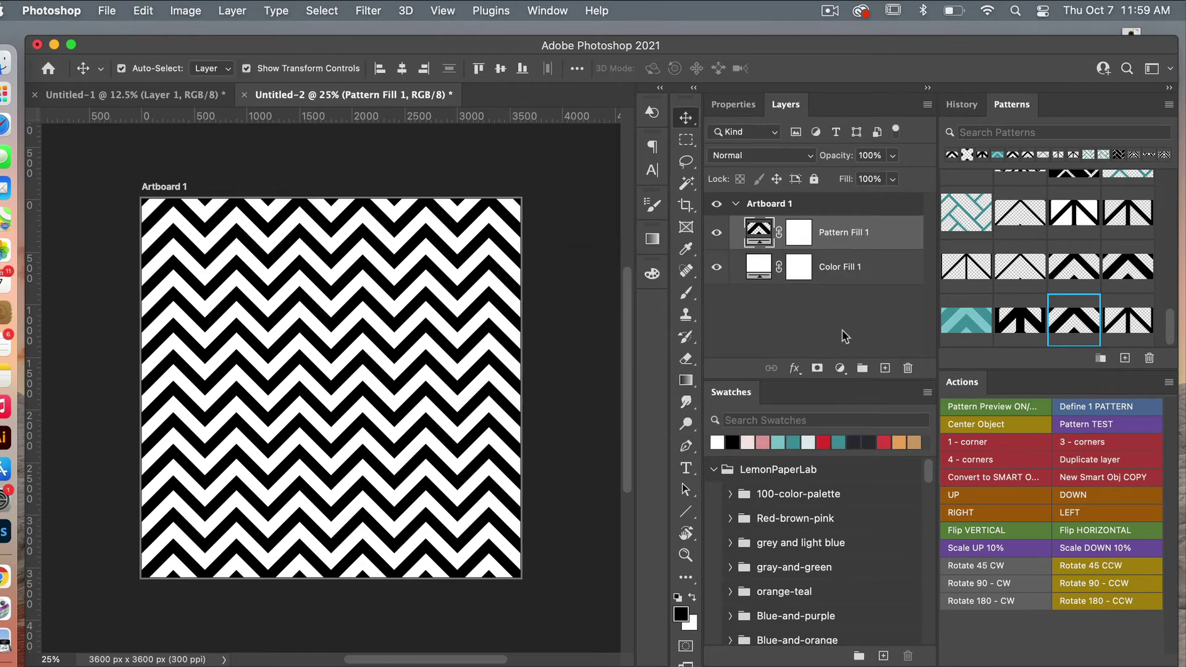
# Add a solid color fill layer in black (000000) above the pattern fill layer.
pyautogui.click(838, 368)
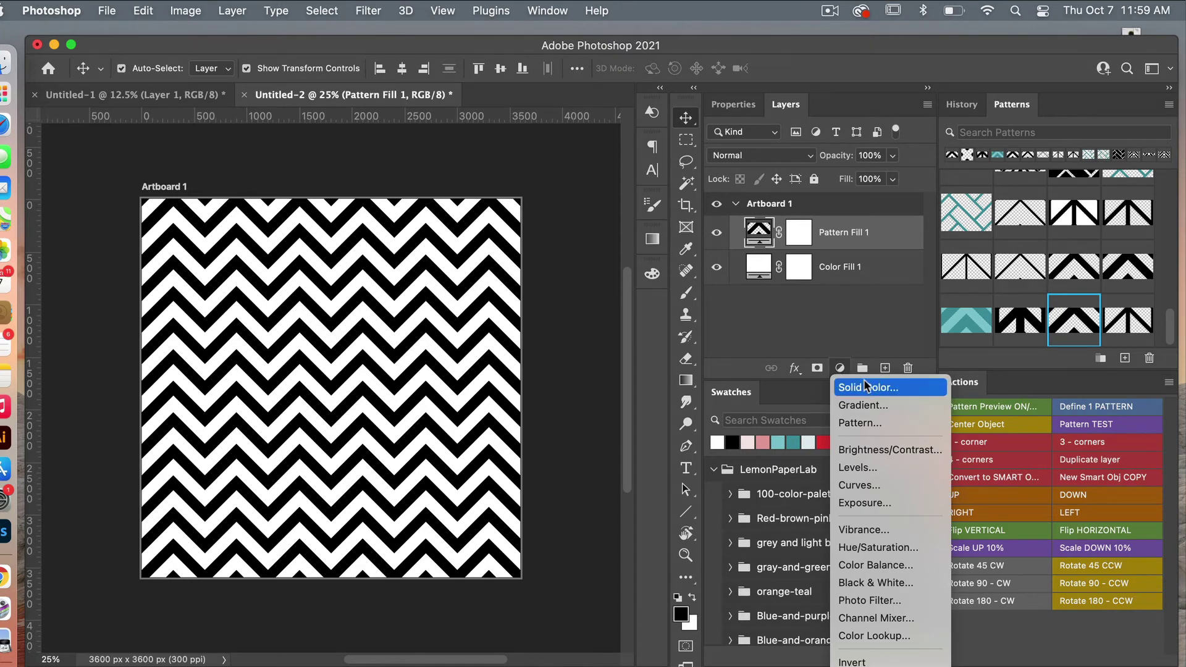
pyautogui.click(869, 384)
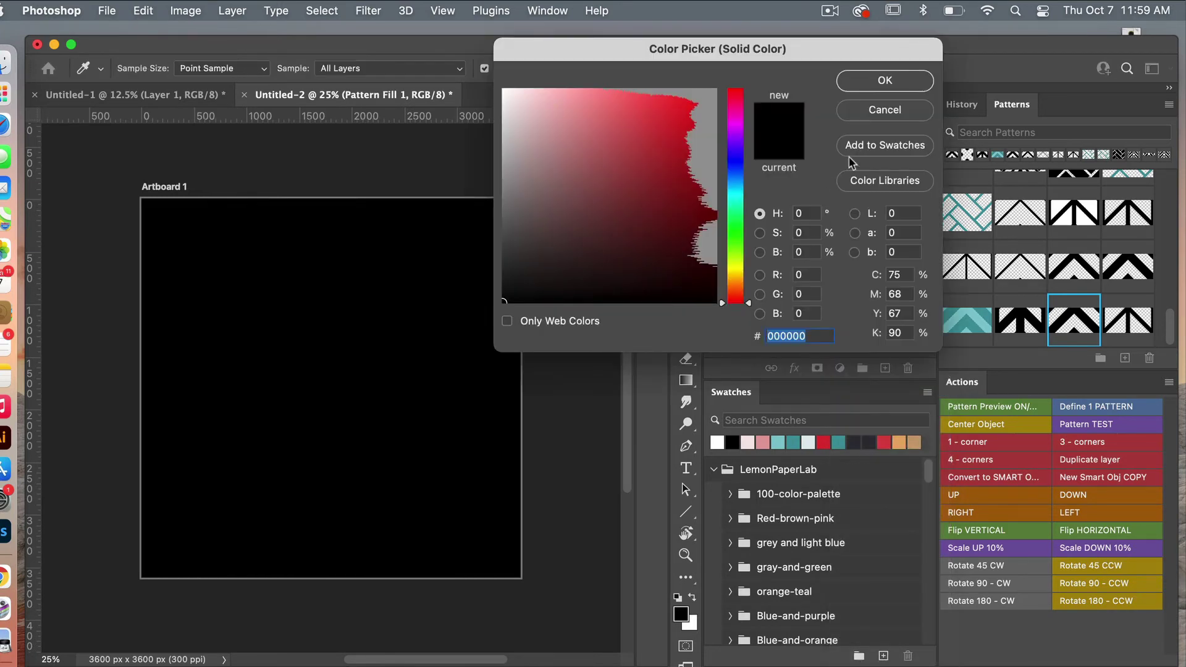
pyautogui.click(885, 81)
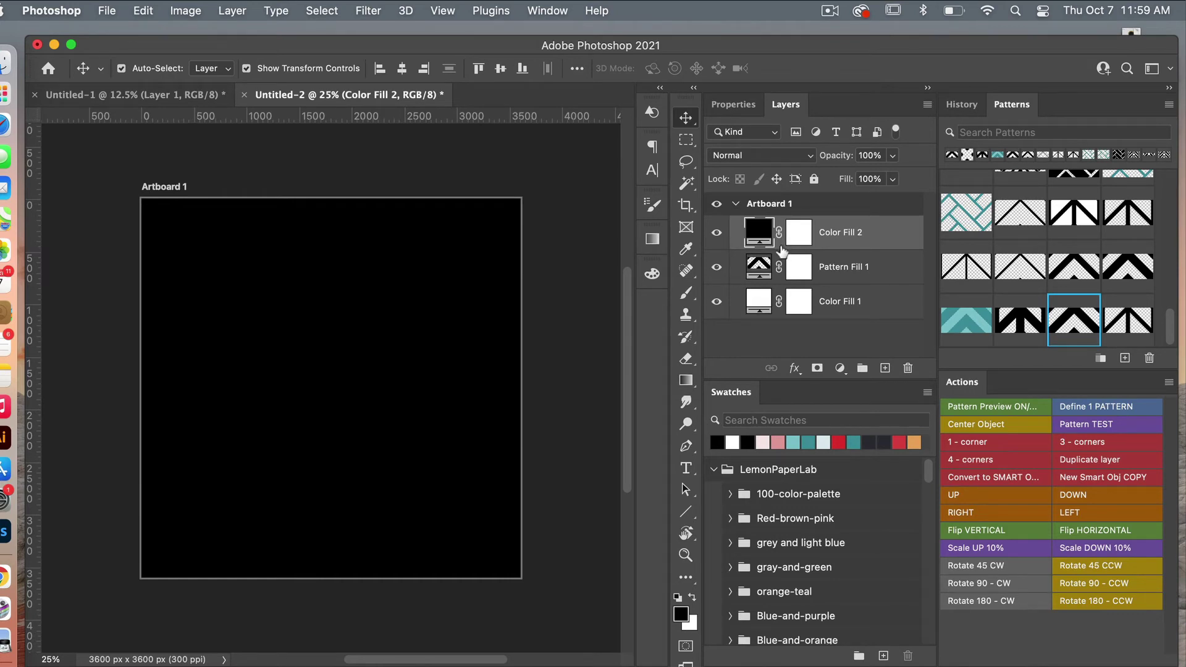
# Clip the black solid color fill to the chevron pattern fill layer beneath it.
pyautogui.rightClick(879, 232)
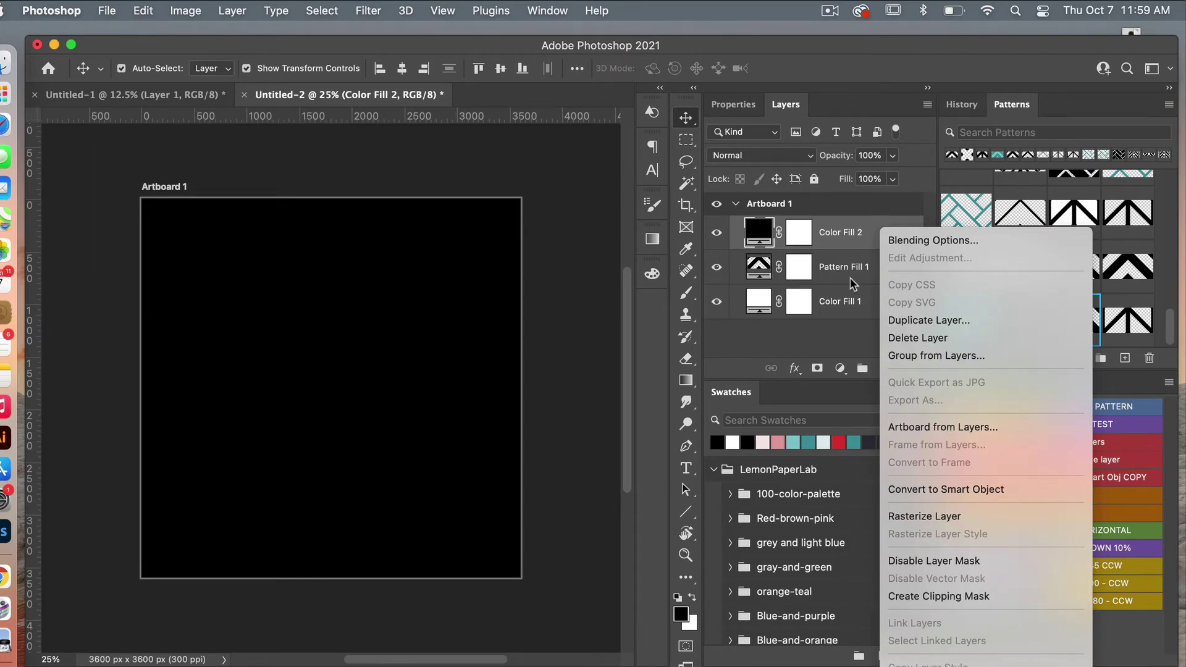
pyautogui.click(854, 238)
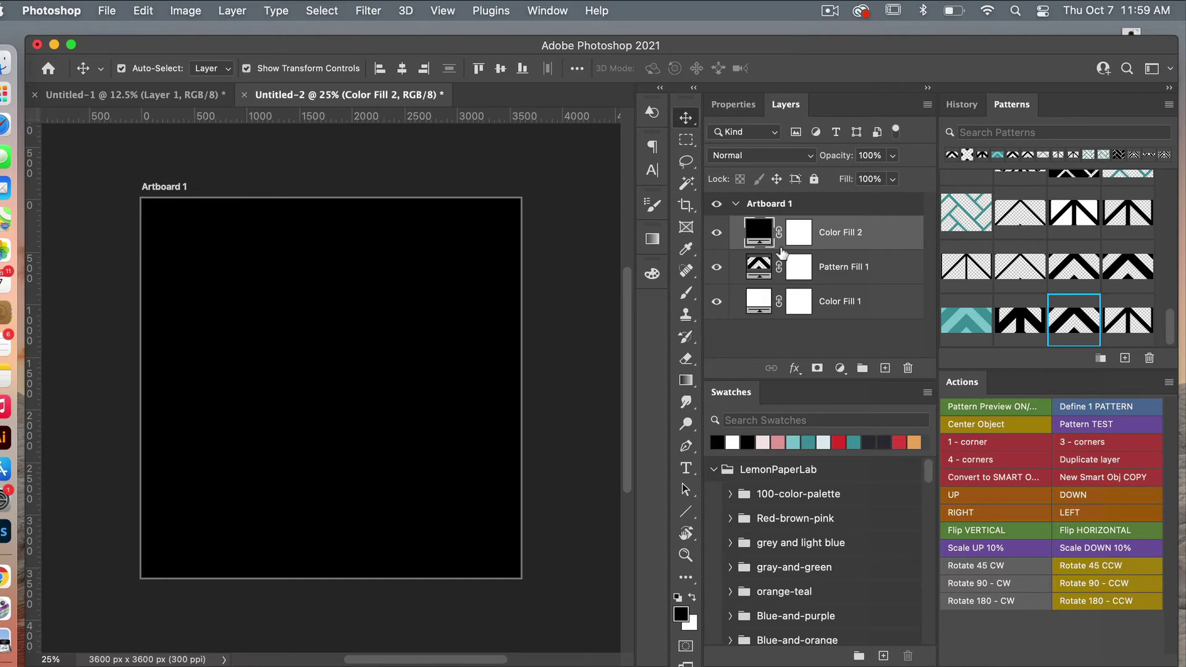
pyautogui.keyDown('alt'); pyautogui.click(782, 252); pyautogui.keyUp('alt')
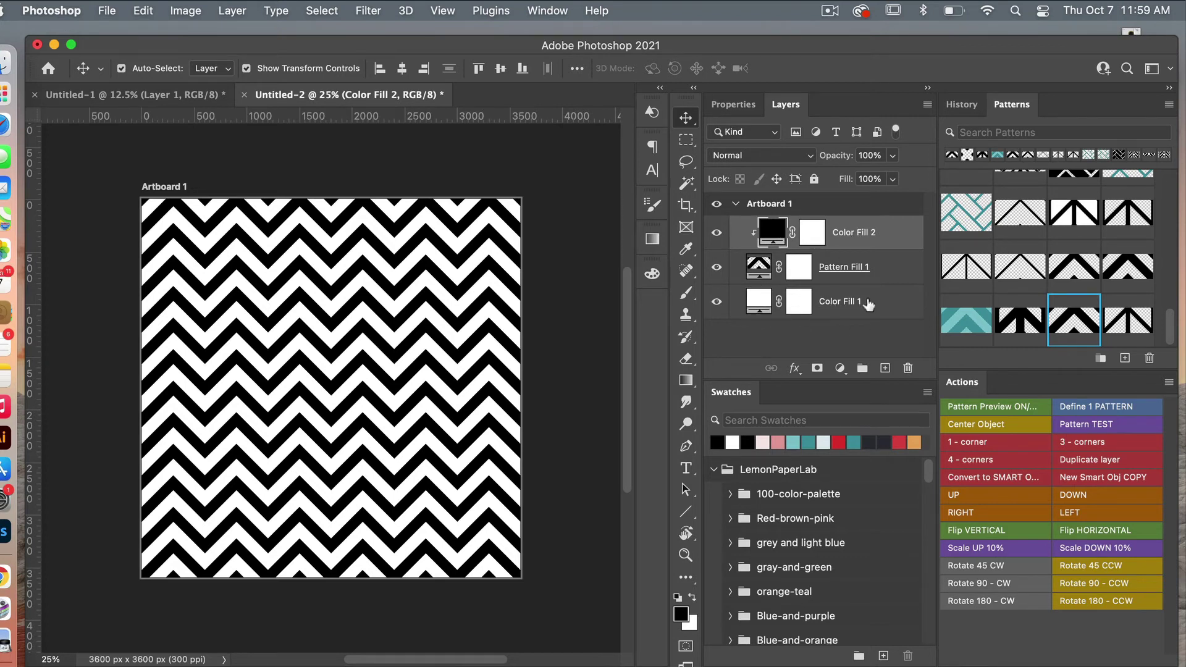
# Recolor the background fill dark teal and the clipped chevron color fill light teal using the swatches.
pyautogui.click(830, 306)
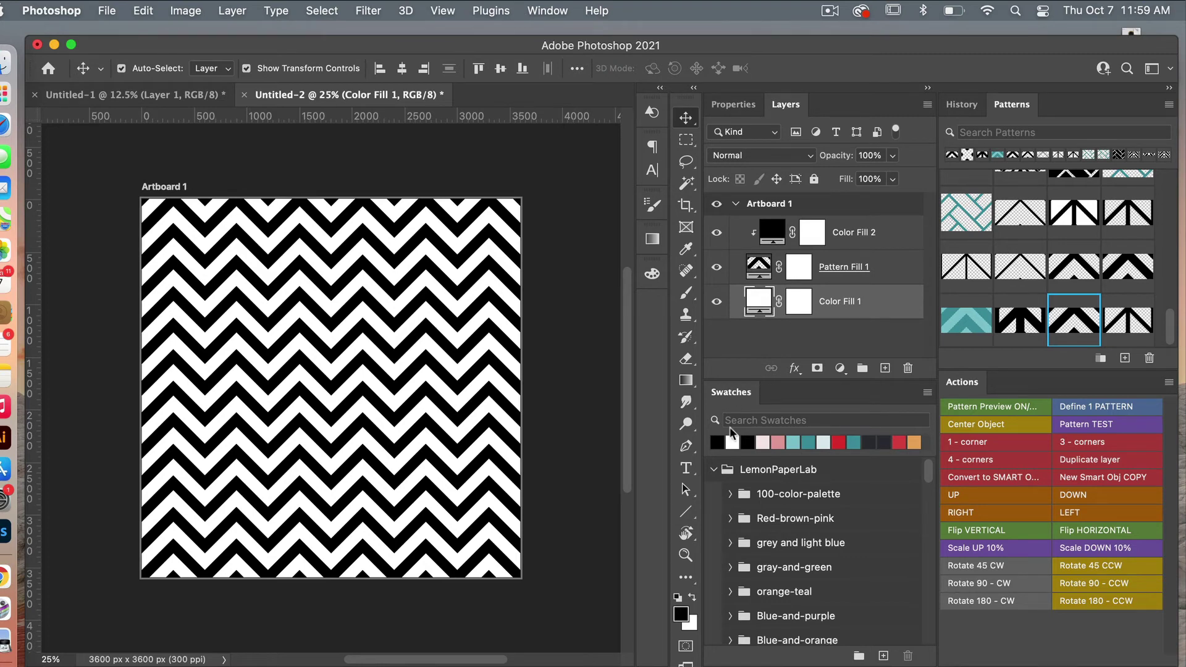
pyautogui.click(806, 444)
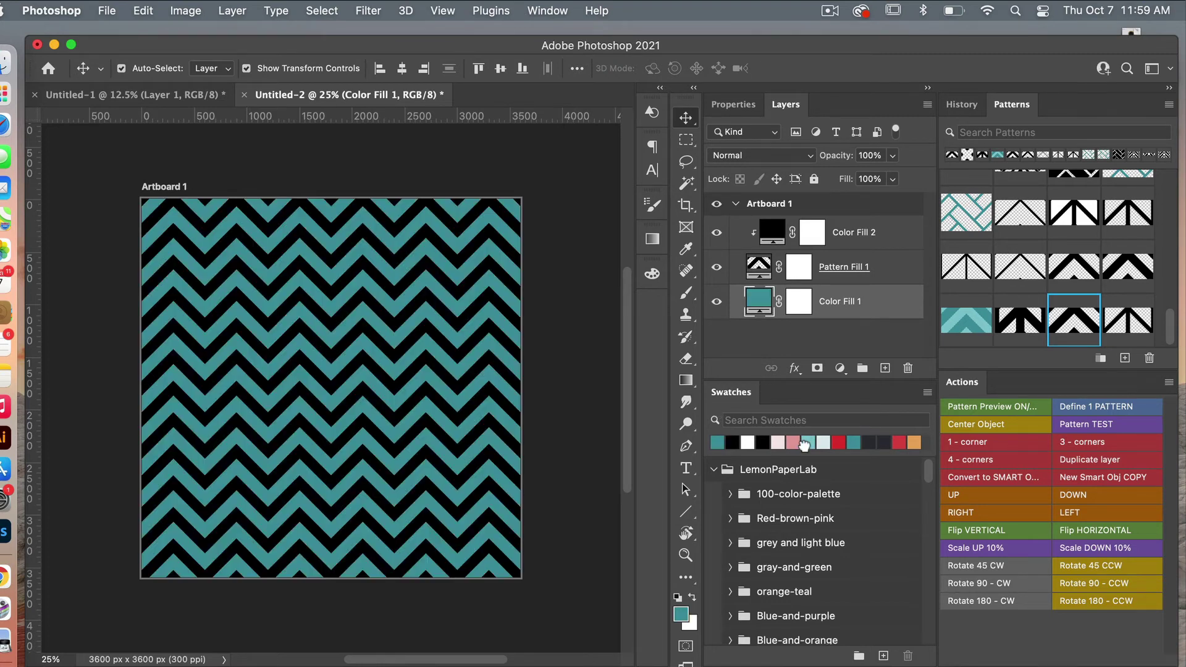
pyautogui.click(775, 237)
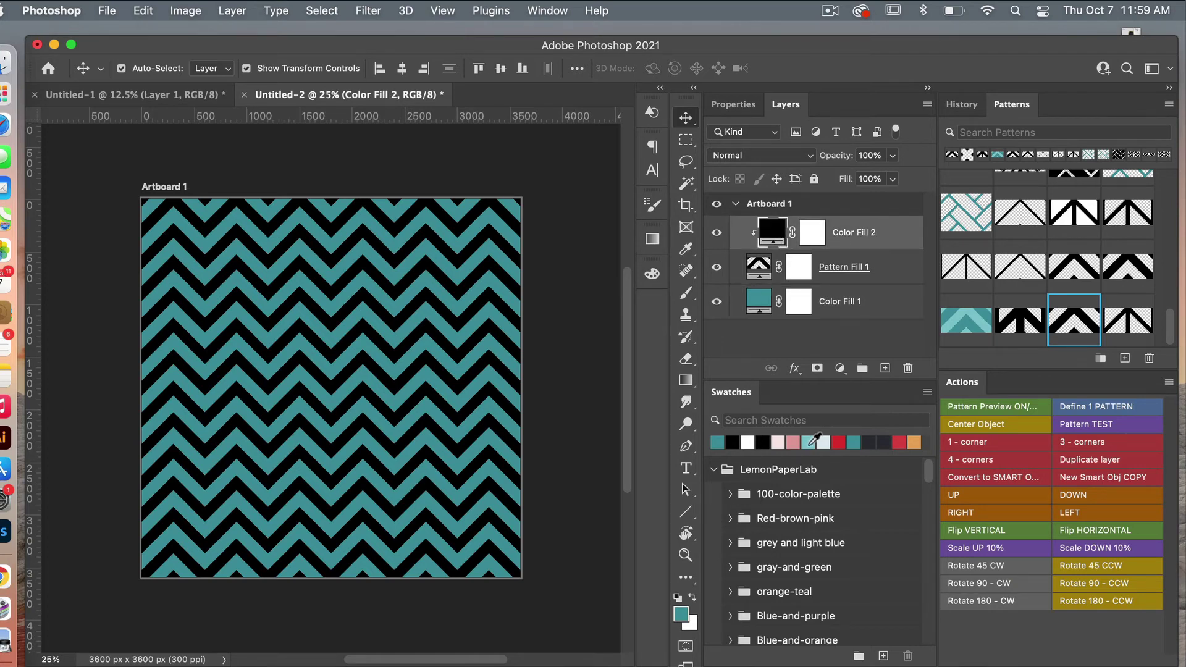
pyautogui.click(809, 441)
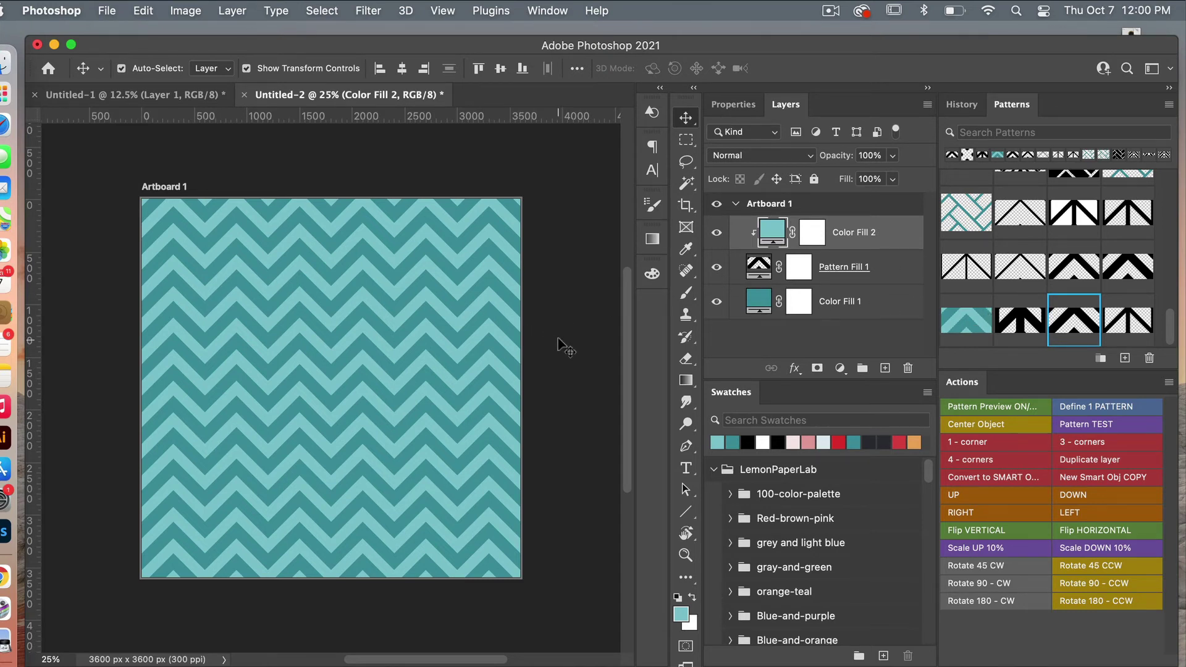
# Switch to the Artboard tool and select Artboard 1.
pyautogui.hscroll(2, 562, 346)
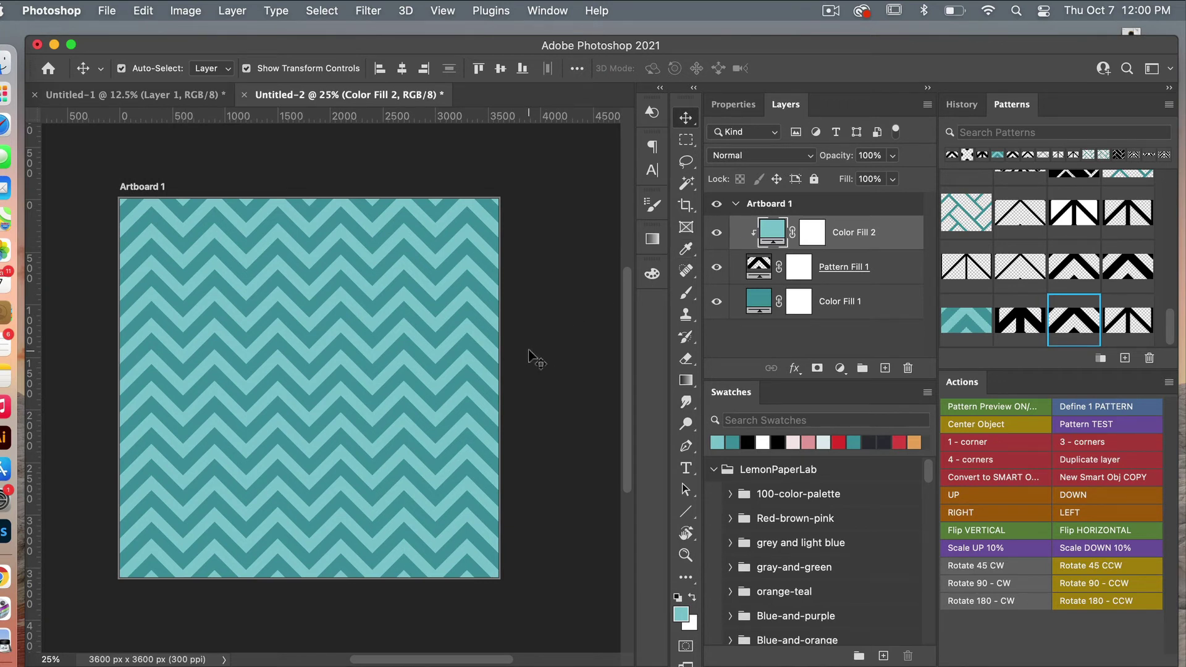
pyautogui.rightClick(693, 120)
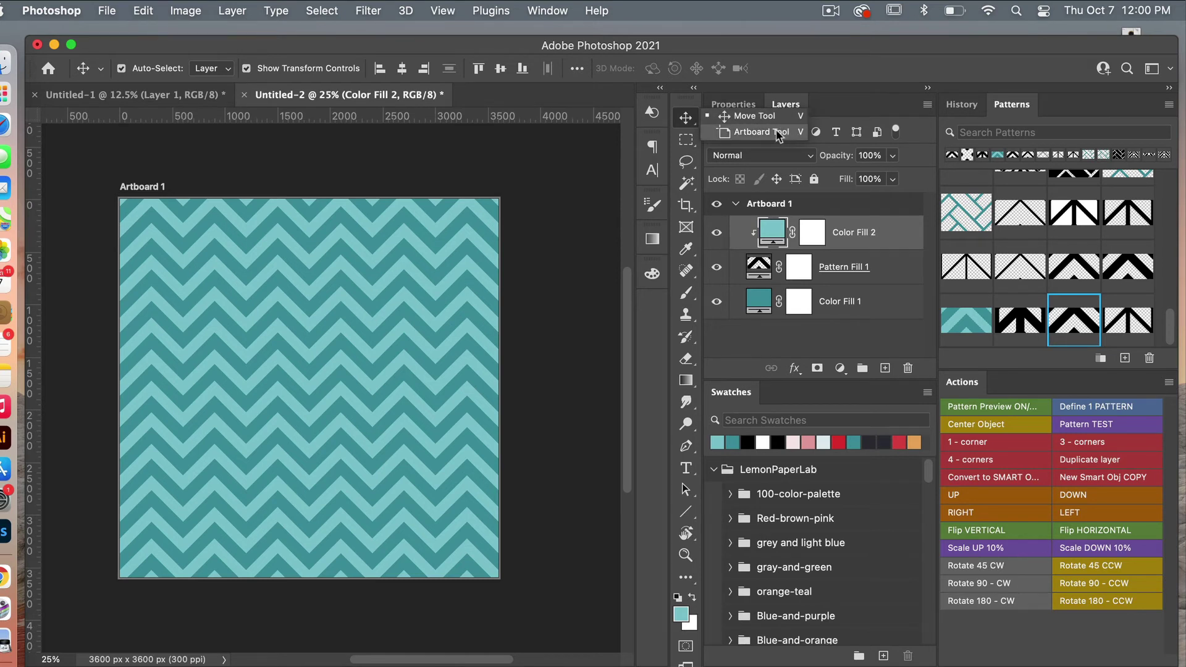
pyautogui.click(798, 134)
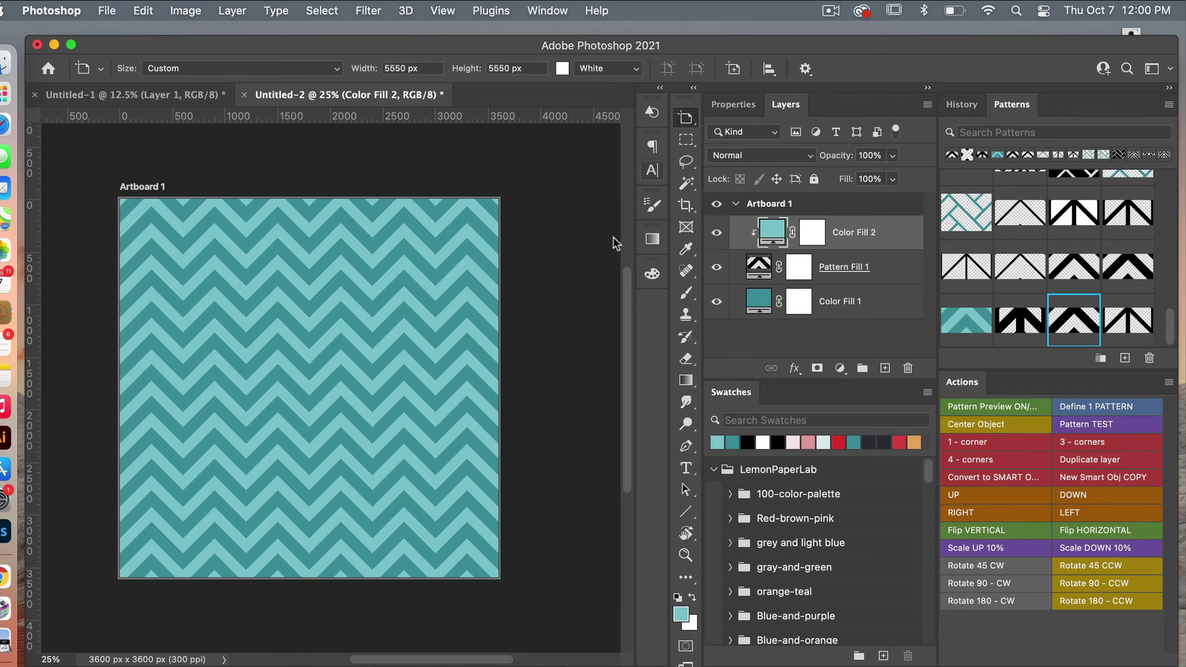
pyautogui.scroll(-1, 583, 299)
pyautogui.hscroll(1, 583, 299)
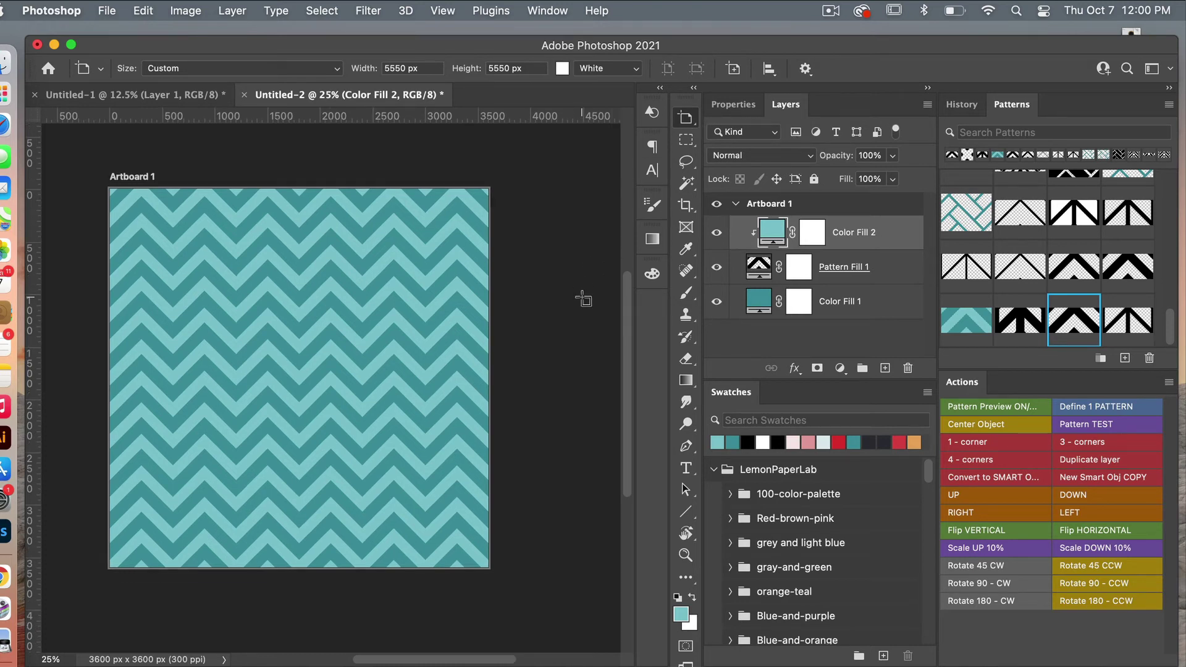
pyautogui.click(492, 310)
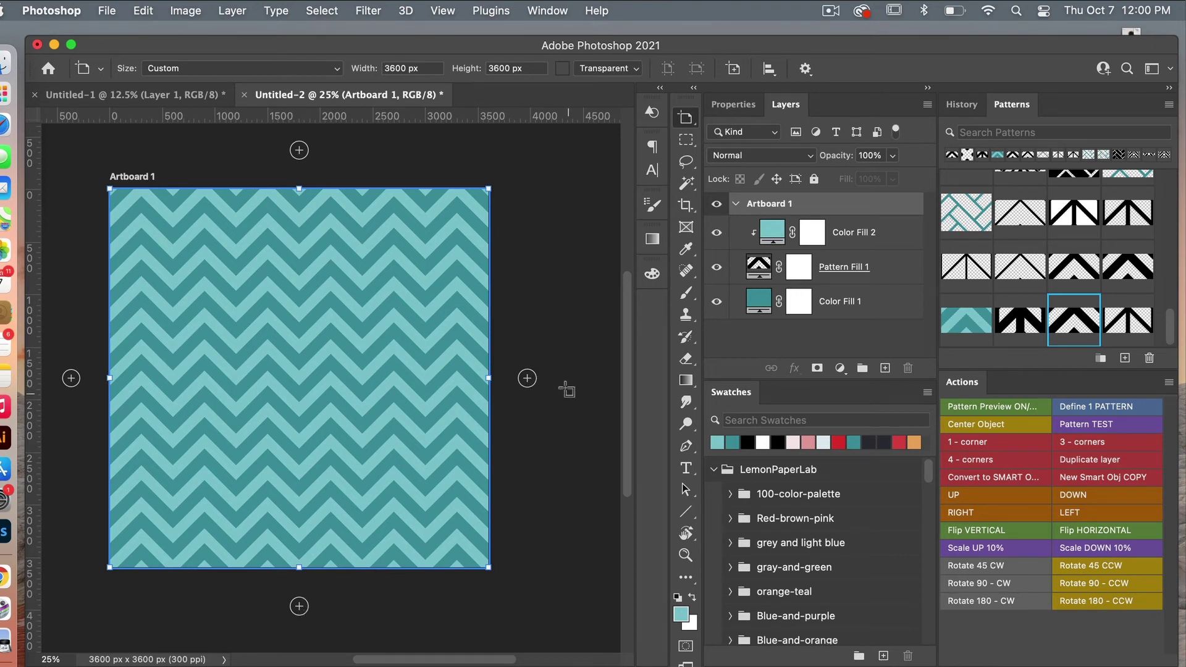
pyautogui.click(527, 378)
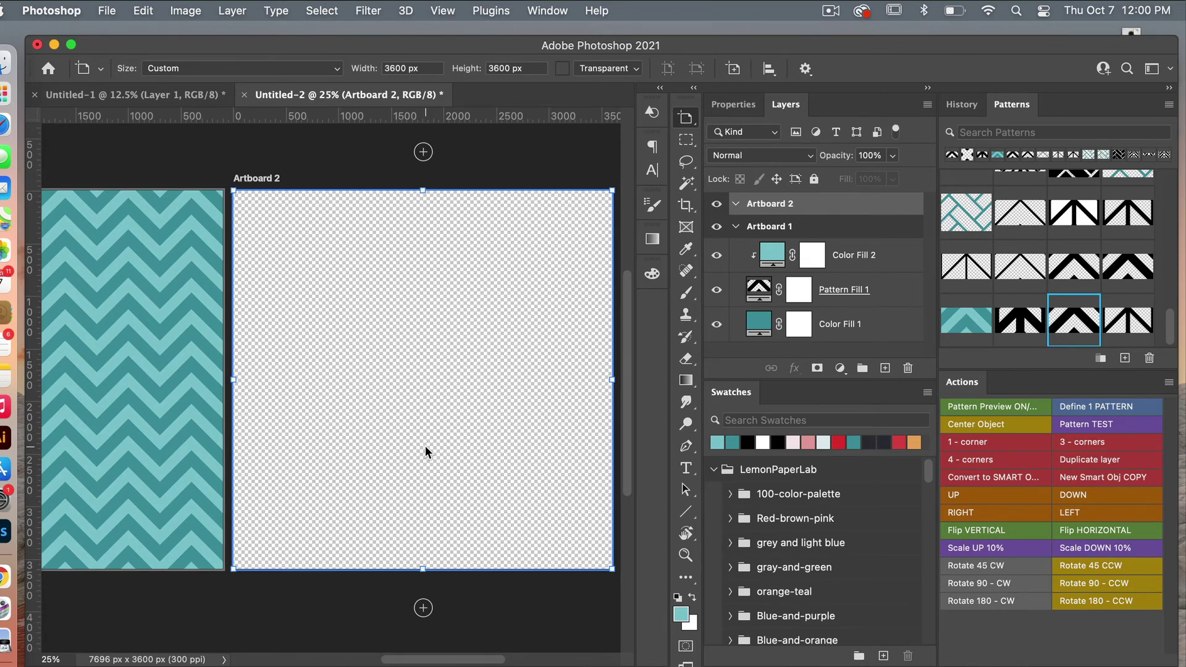
pyautogui.press('Delete')
pyautogui.hscroll(-5, 344, 445)
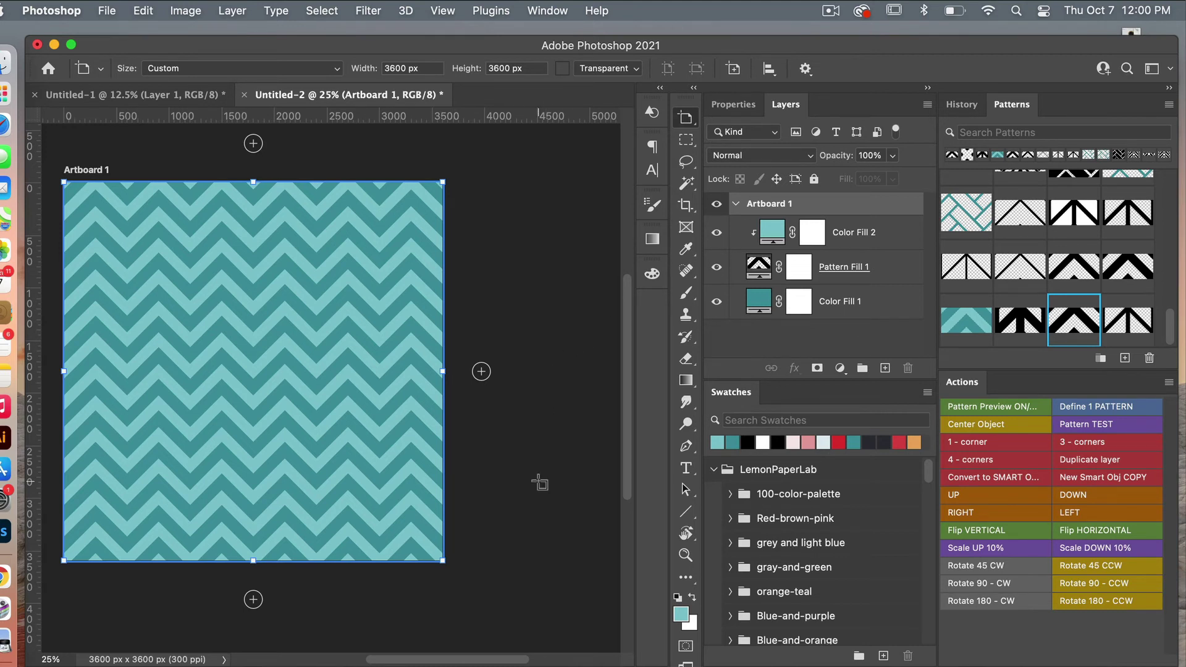
# Duplicate Artboard 1 with all its fill layers and place the copy directly to the right of the original.
pyautogui.press('super+minus')
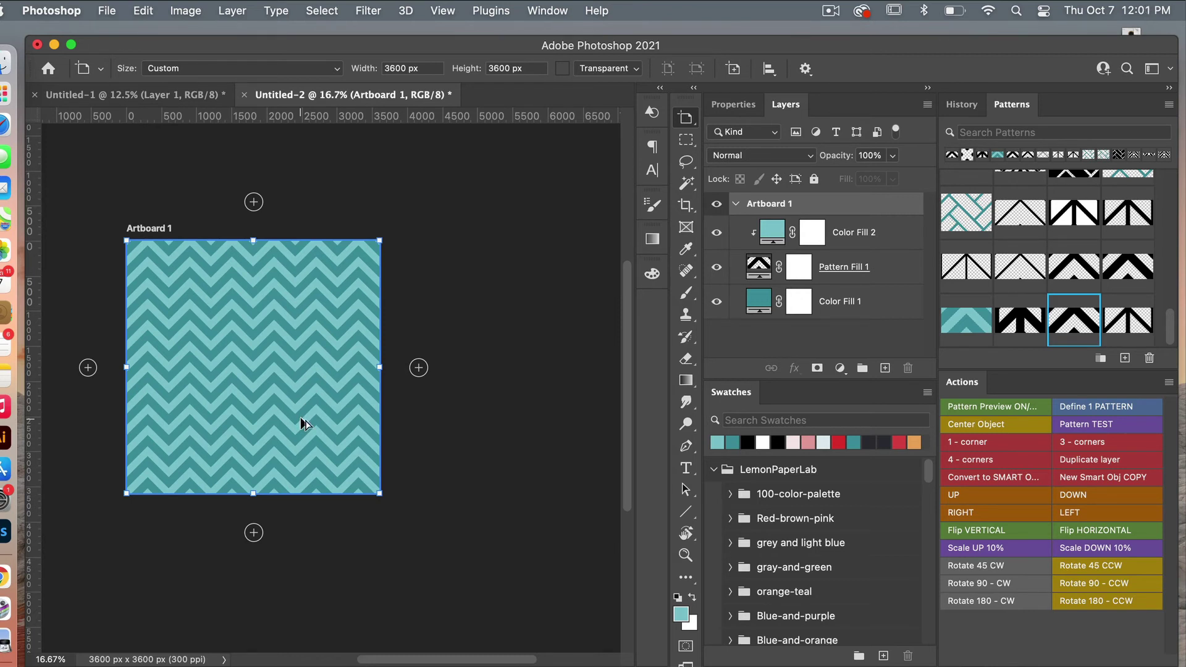
pyautogui.moveTo(302, 423); pyautogui.dragTo(575, 422)
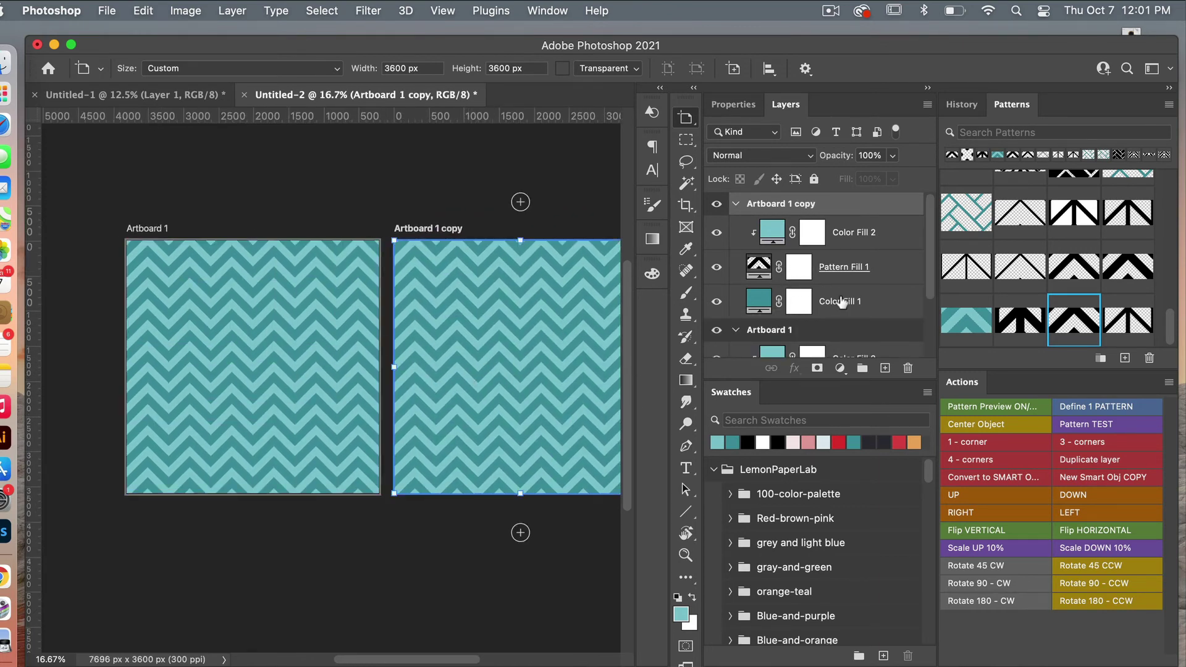
pyautogui.hscroll(2, 538, 331)
pyautogui.hscroll(2, 537, 330)
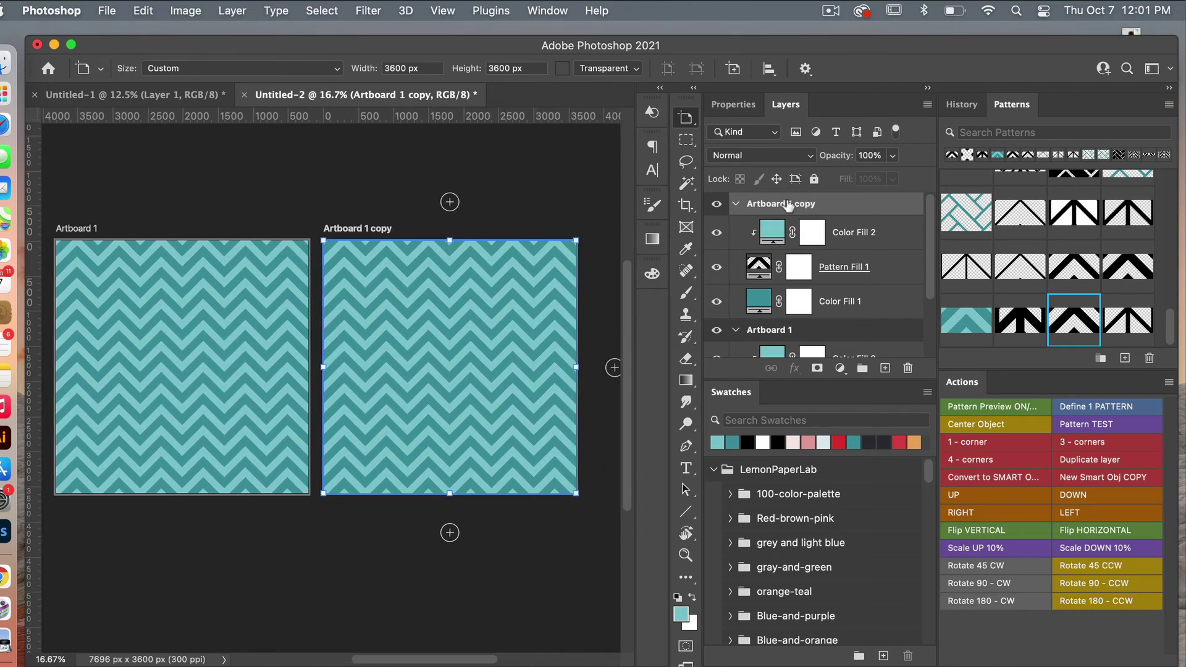
# In the artboard copy, apply the thin chevron pattern with vertical lines to the pattern fill and recolor the background fill white.
pyautogui.click(855, 267)
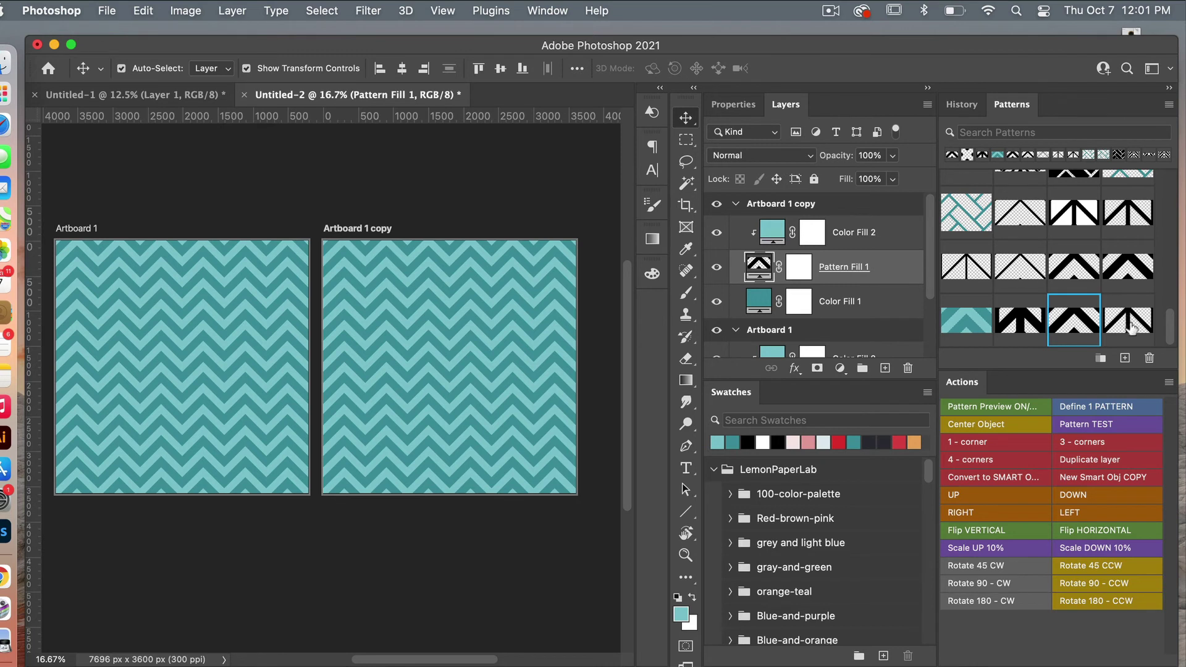
pyautogui.click(1135, 323)
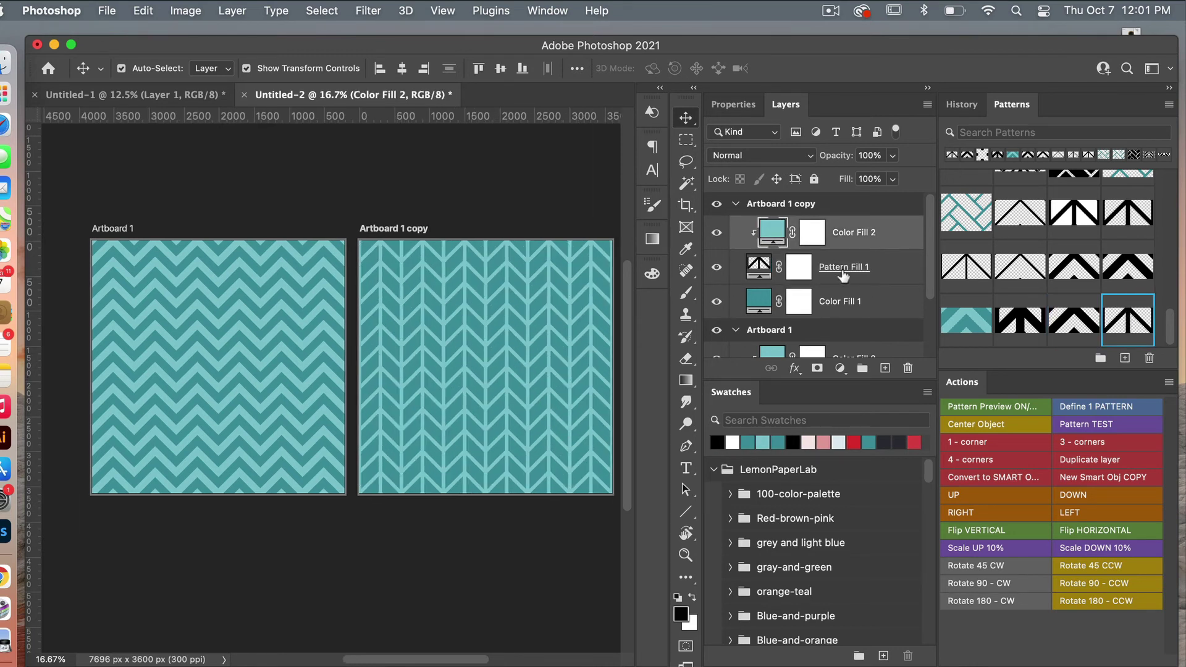
pyautogui.click(839, 306)
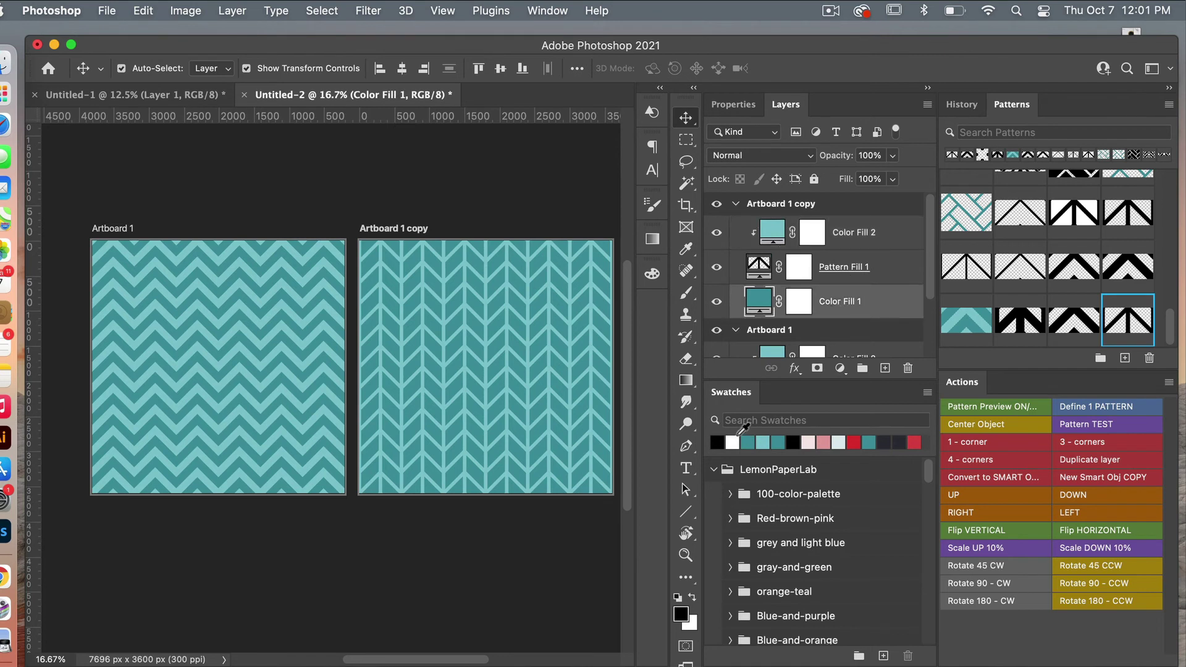
pyautogui.click(732, 441)
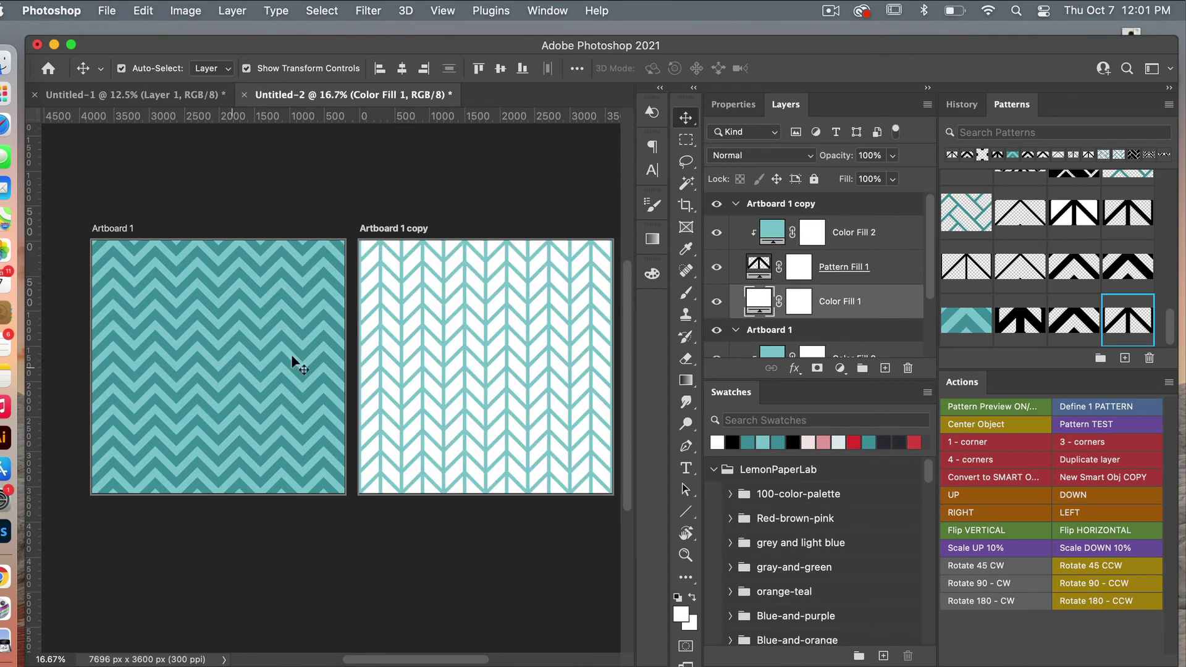
pyautogui.scroll(-1, 479, 531)
pyautogui.hscroll(1, 479, 532)
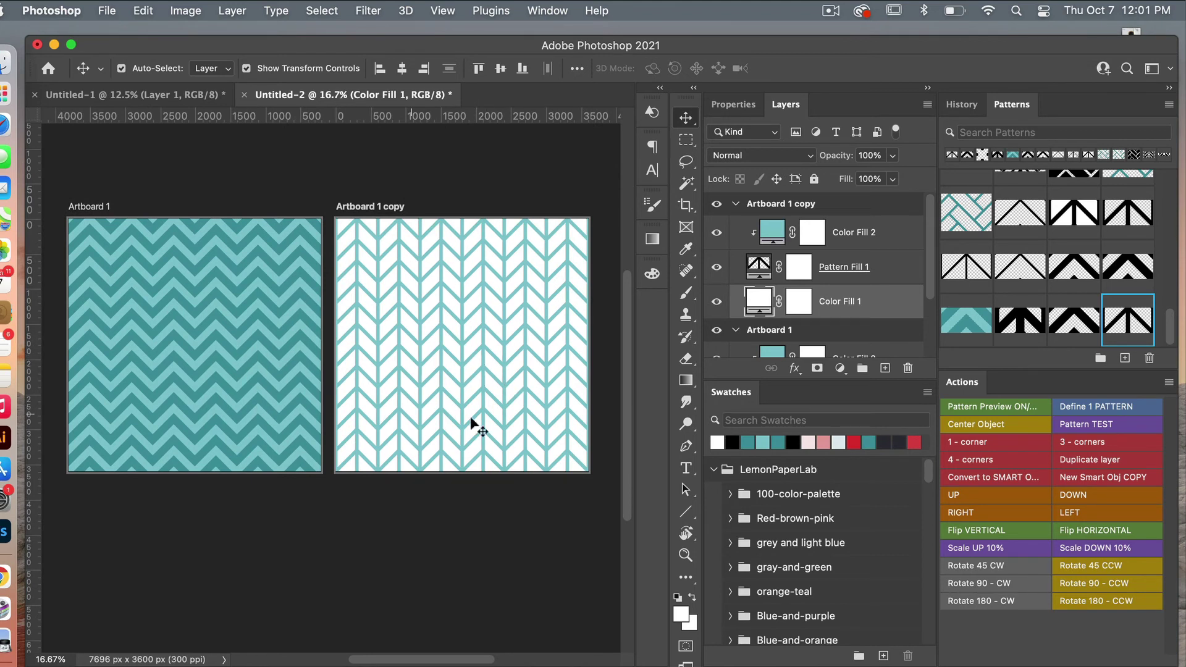
# Start Export As for the document, select both artboards and set their JPG quality to Excellent.
pyautogui.click(615, 239)
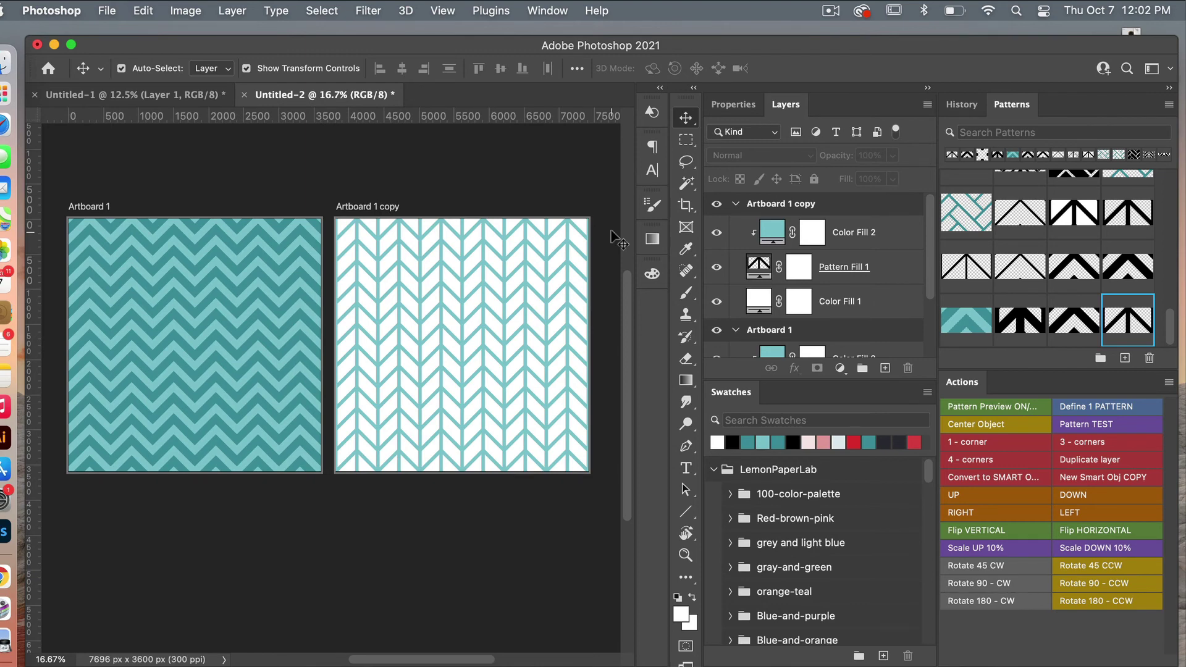
pyautogui.click(107, 11)
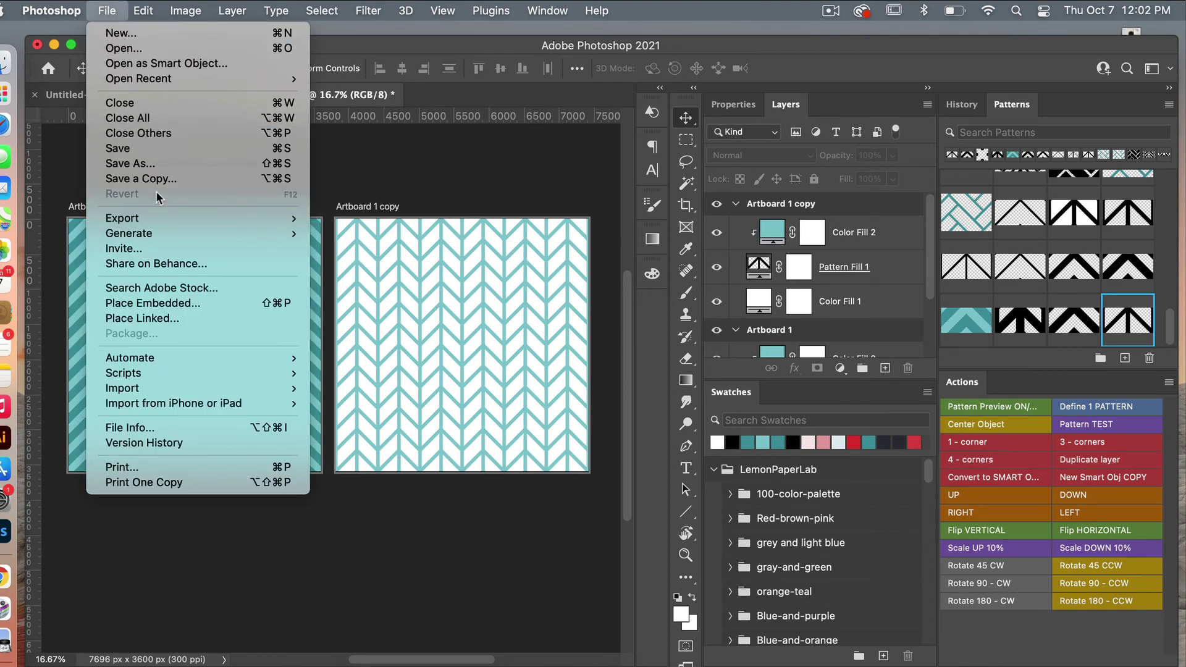
pyautogui.moveTo(148, 223)
pyautogui.click(376, 234)
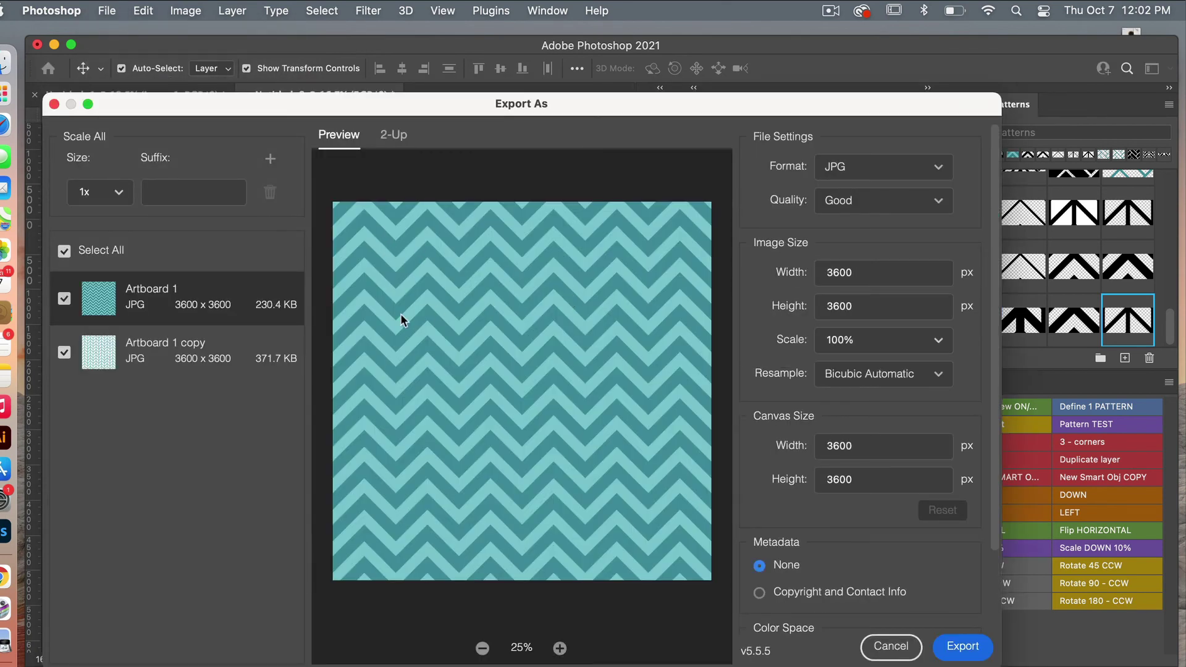
pyautogui.keyDown('shift'); pyautogui.click(240, 354); pyautogui.keyUp('shift')
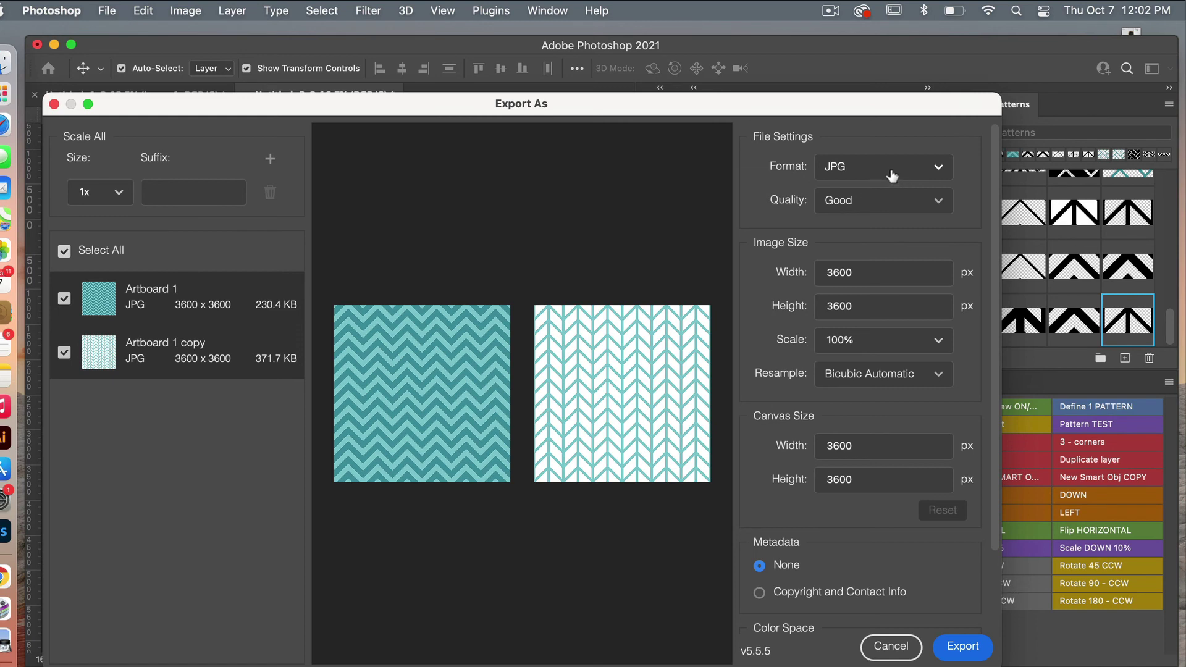
pyautogui.click(934, 204)
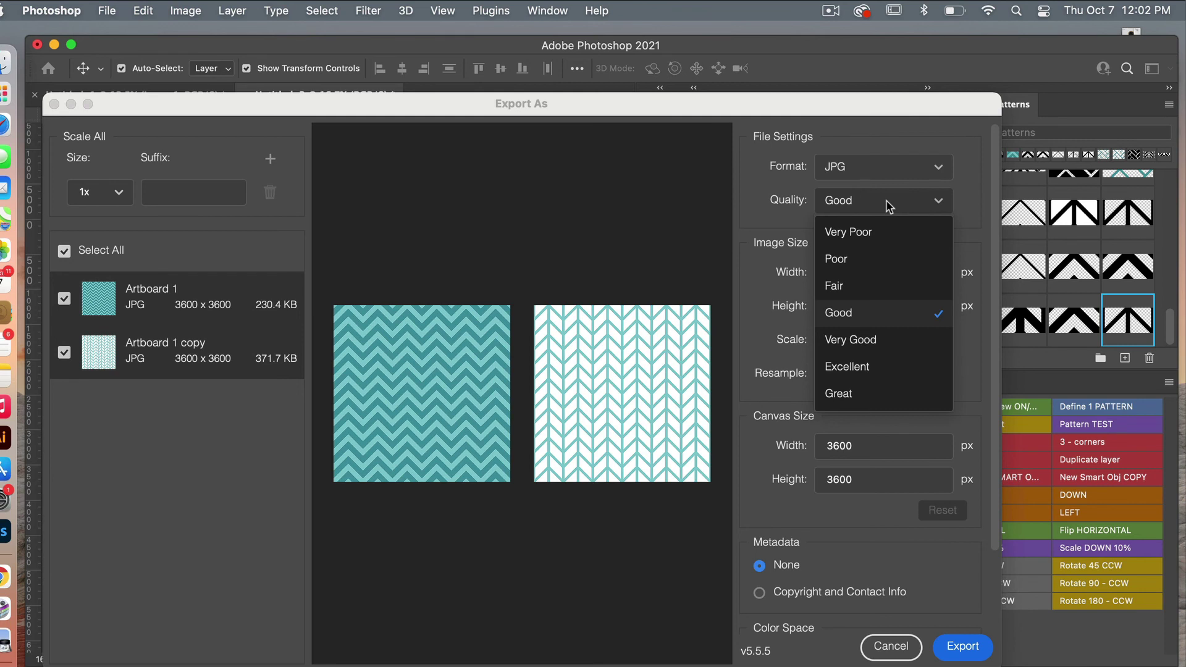
pyautogui.click(917, 371)
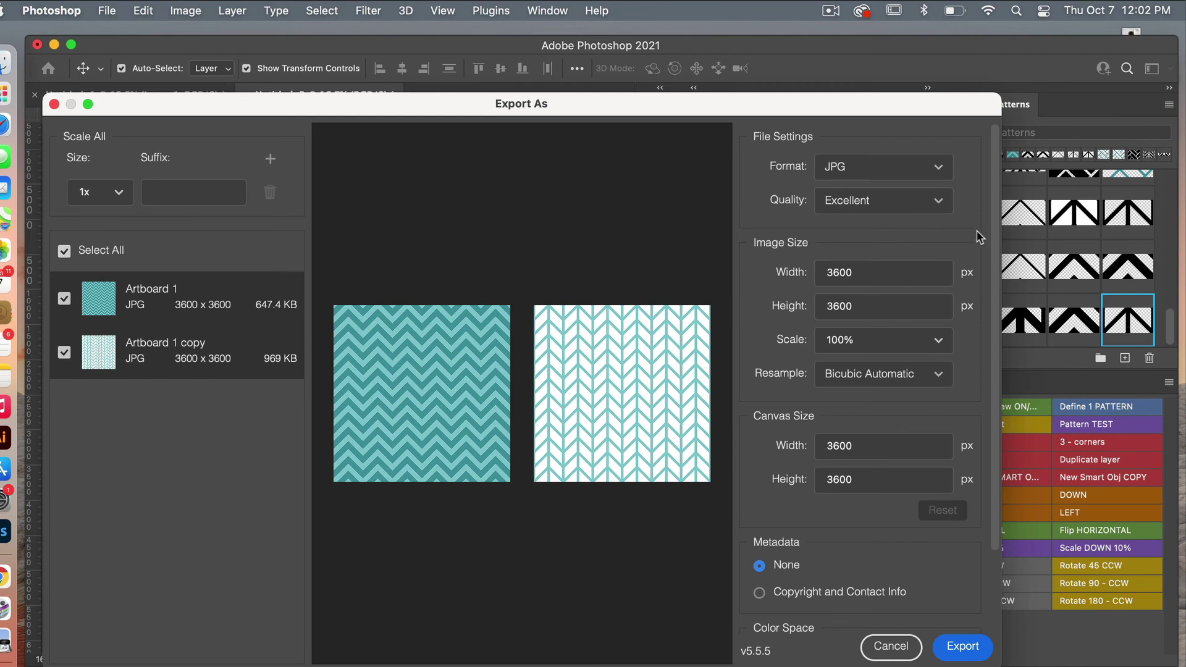
# Enable embedding of the color profile and export both artboards as JPGs to the folder containing 003-chevron.psd.
pyautogui.scroll(-1, 982, 428)
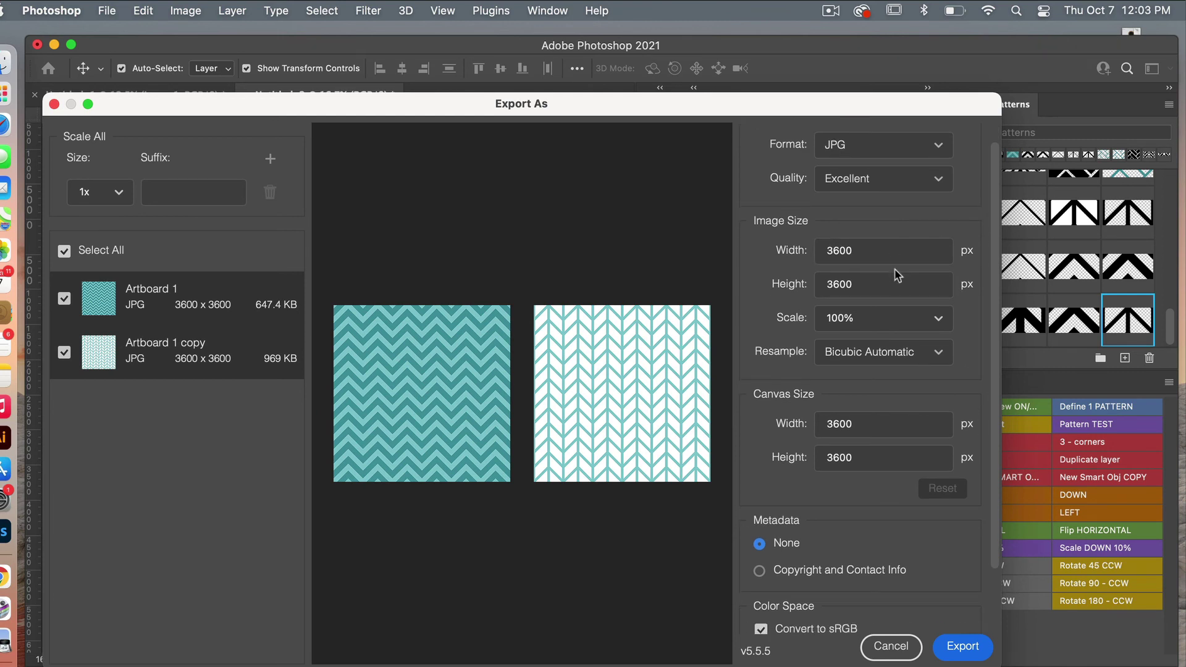
pyautogui.scroll(-3, 927, 373)
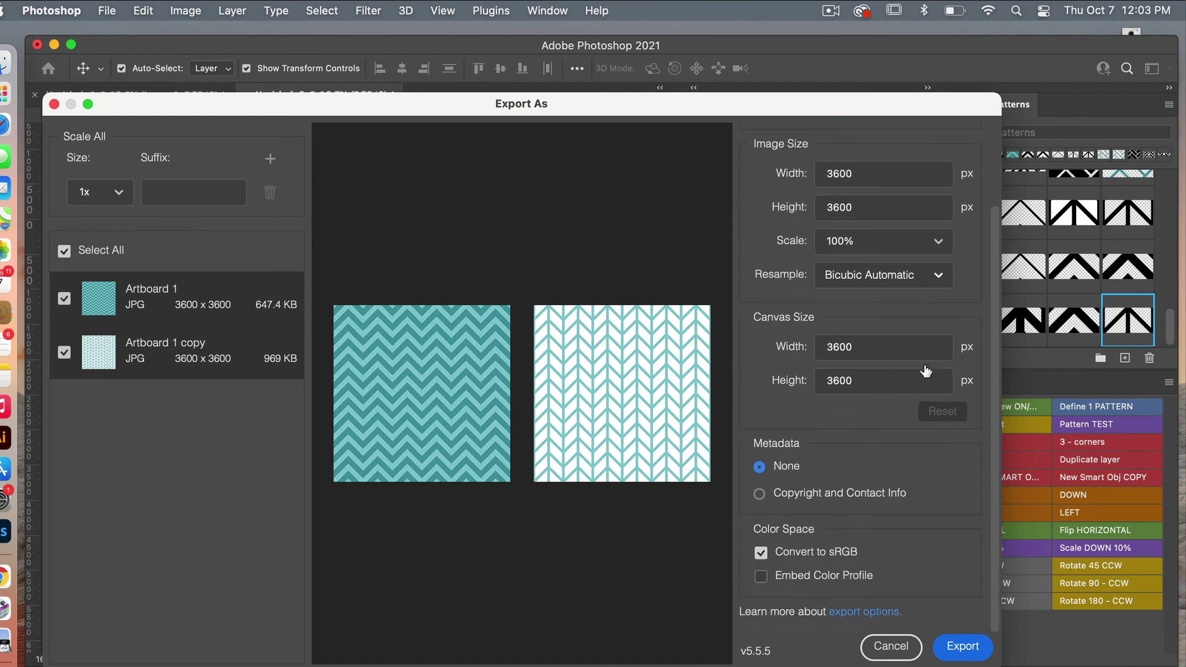
pyautogui.click(761, 577)
pyautogui.click(970, 649)
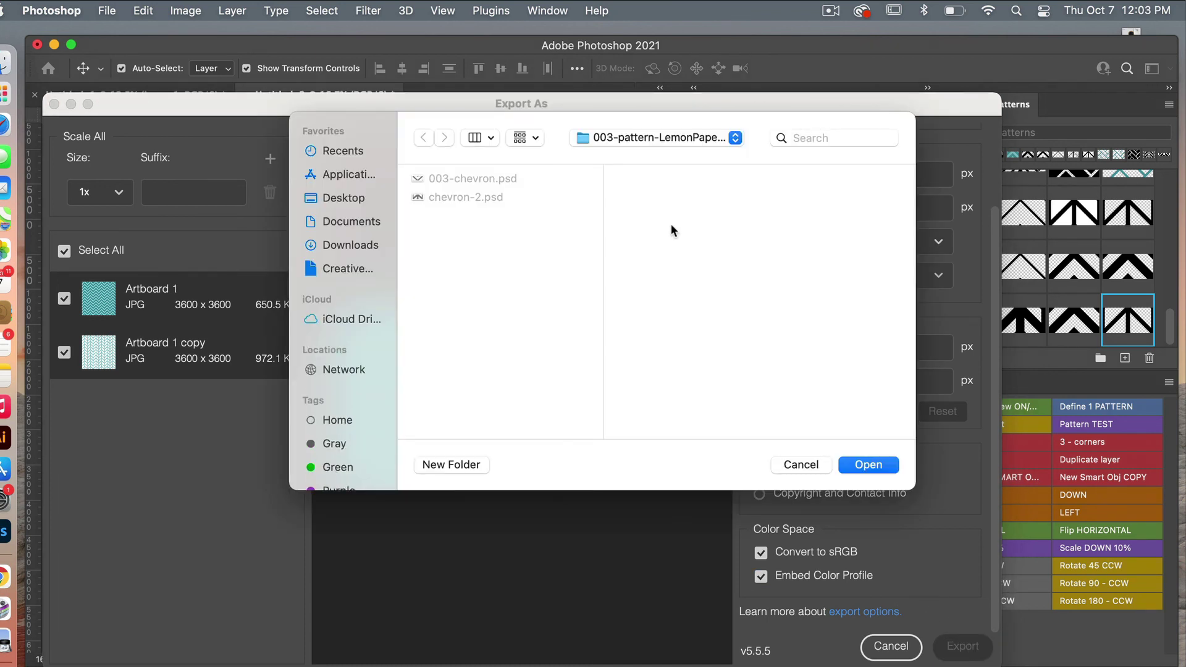
pyautogui.click(871, 467)
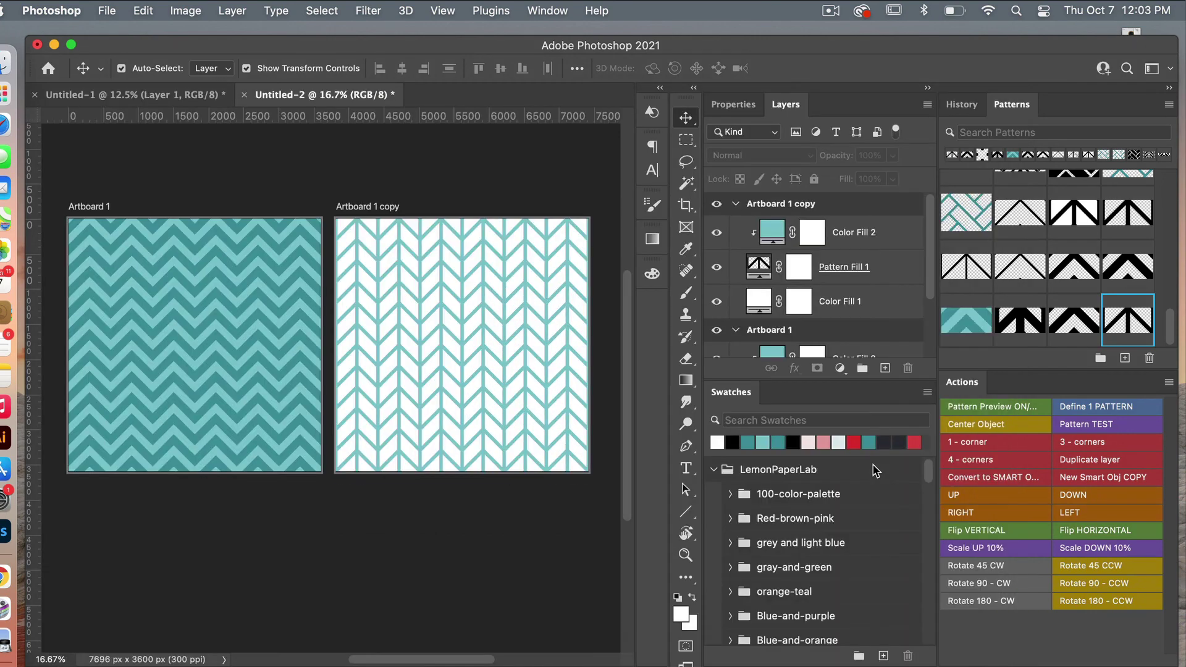